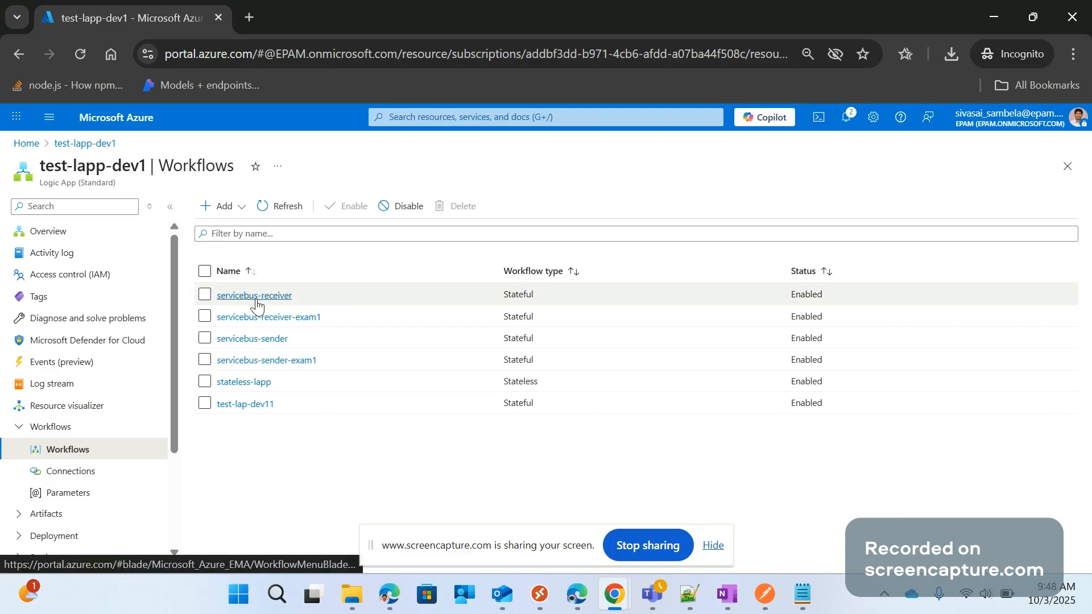
Open the servicebus-sender workflow, examine its Send message action in the designer, and return to the portal home page
{"action": "left_click", "coordinate": [263, 341]}
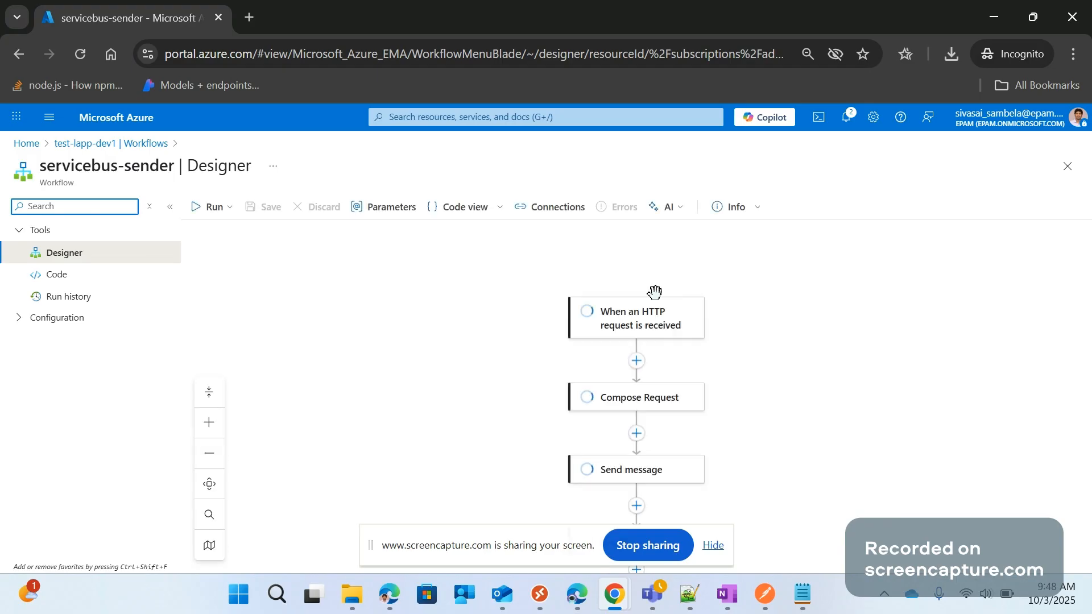
{"action": "scroll", "coordinate": [755, 319], "scroll_direction": "down", "scroll_amount": 2}
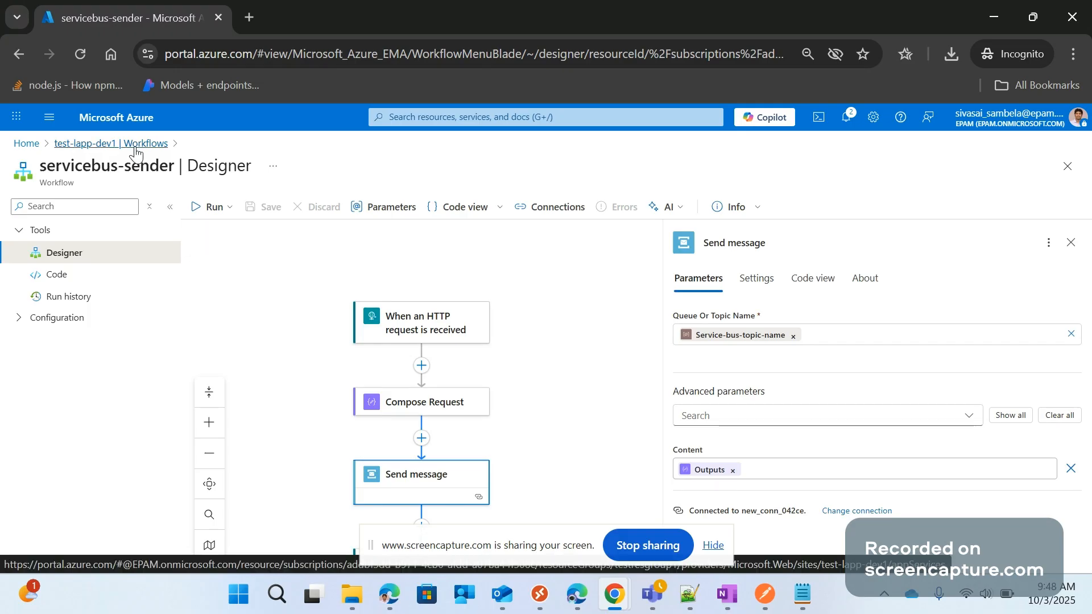
{"action": "left_click", "coordinate": [26, 144]}
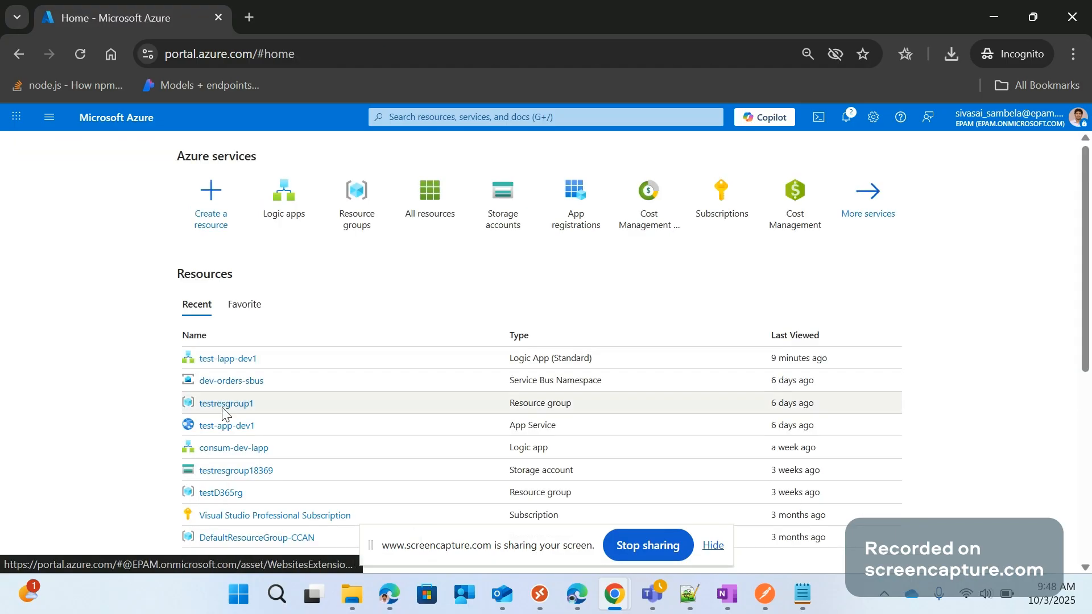
Open the dev-orders-sbus Service Bus namespace in testresgroup1 and view its topics and queues
{"action": "left_click", "coordinate": [223, 405]}
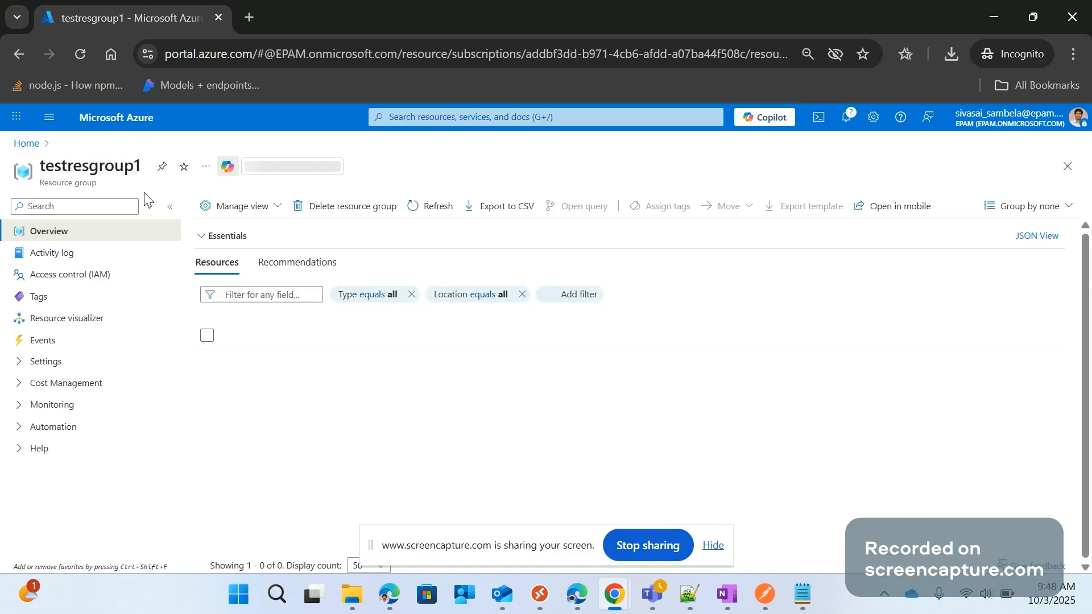
{"action": "left_click", "coordinate": [289, 414]}
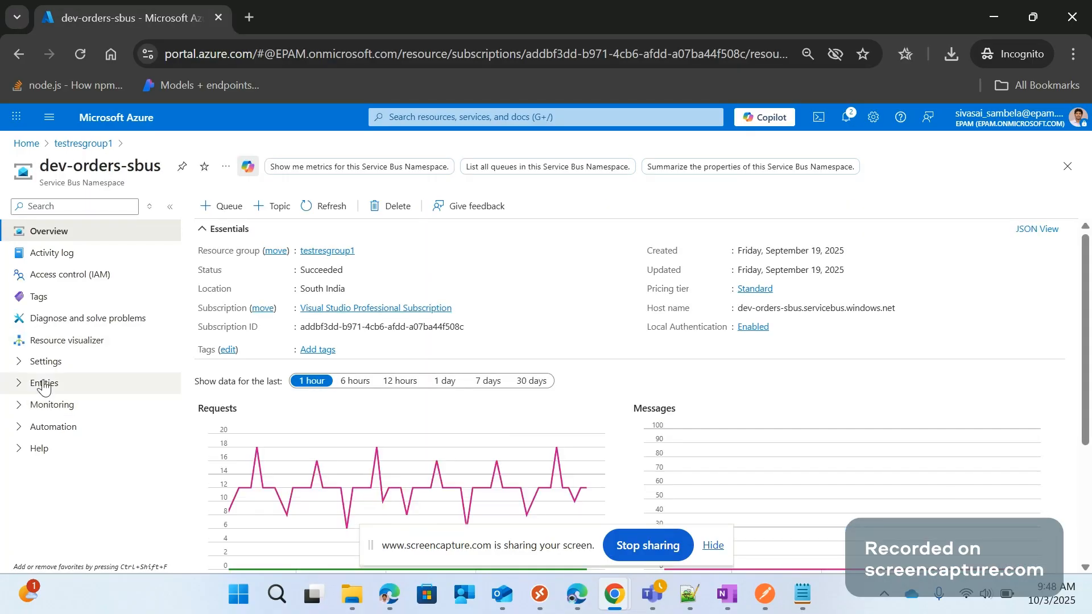
{"action": "left_click", "coordinate": [19, 384]}
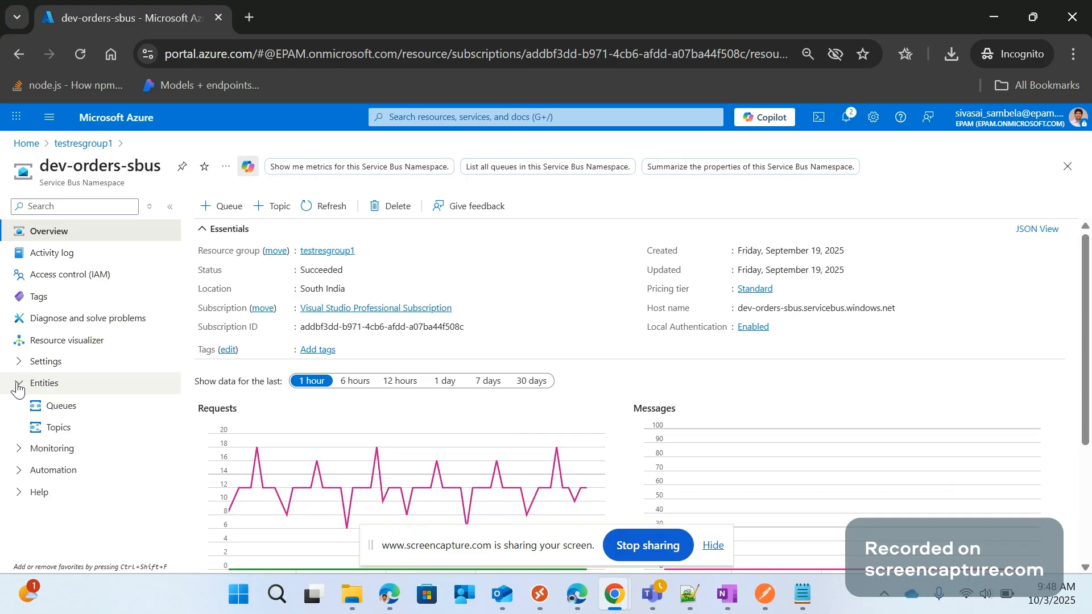
{"action": "left_click", "coordinate": [72, 430]}
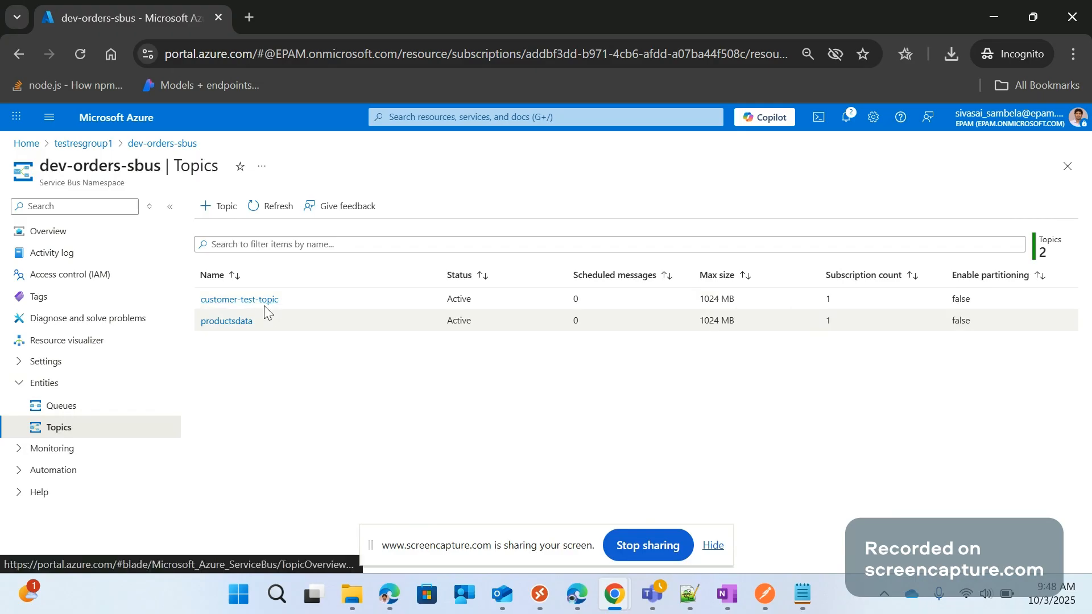
{"action": "left_click", "coordinate": [60, 407]}
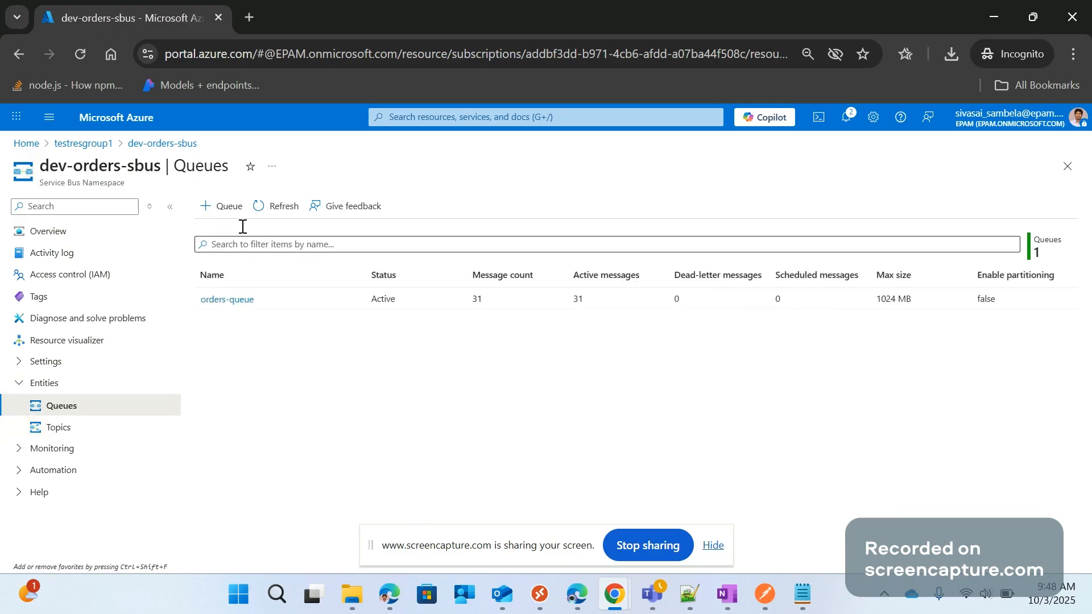
Leave the Service Bus namespace and open the workflows list of the test-lapp-dev1 logic app
{"action": "left_click", "coordinate": [85, 144]}
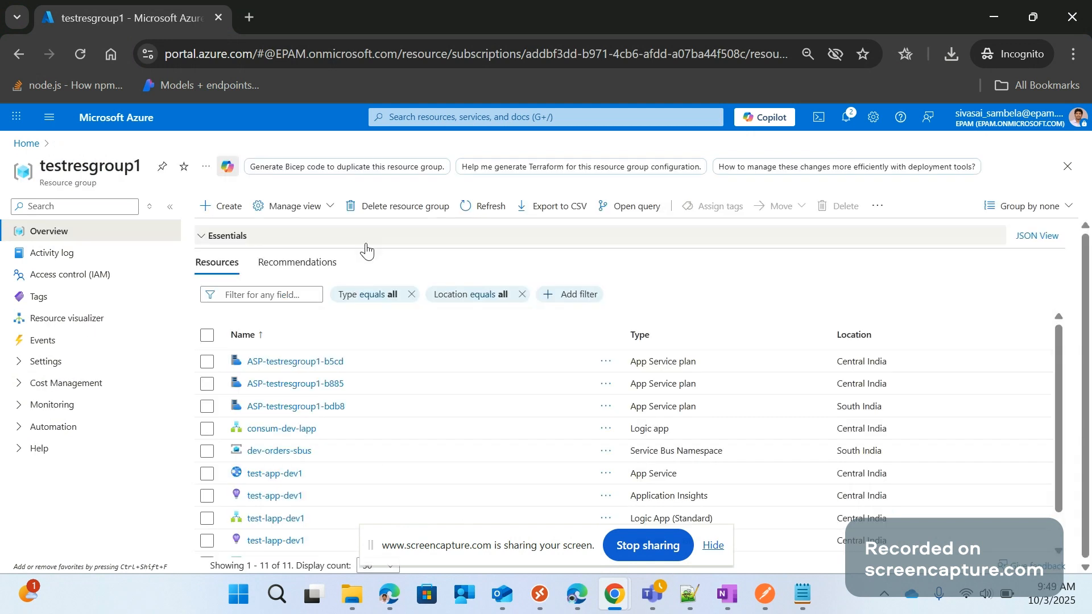
{"action": "left_click", "coordinate": [28, 145]}
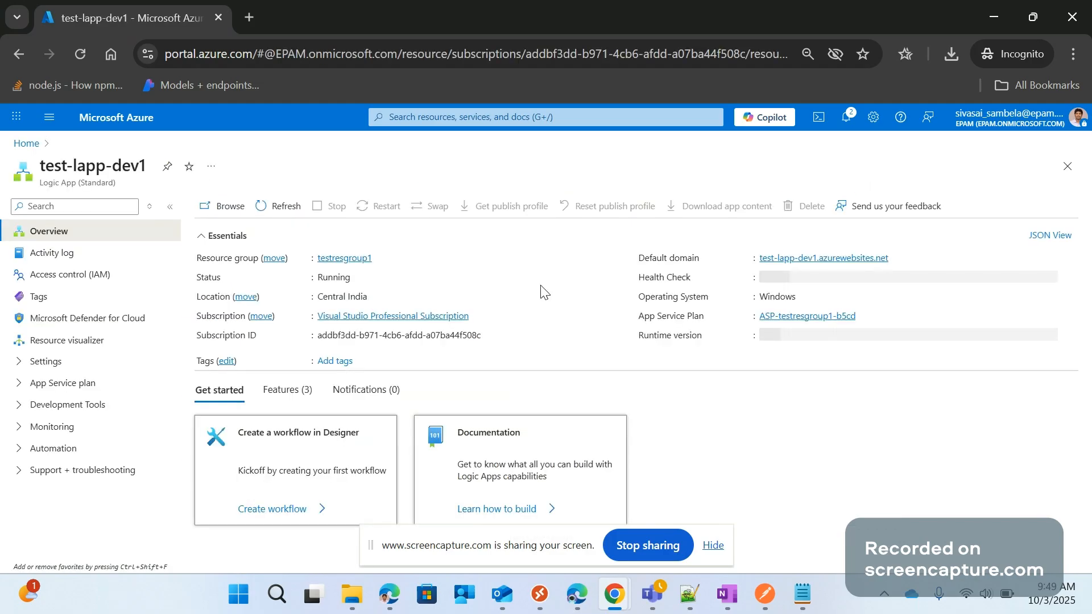
{"action": "left_click", "coordinate": [67, 450]}
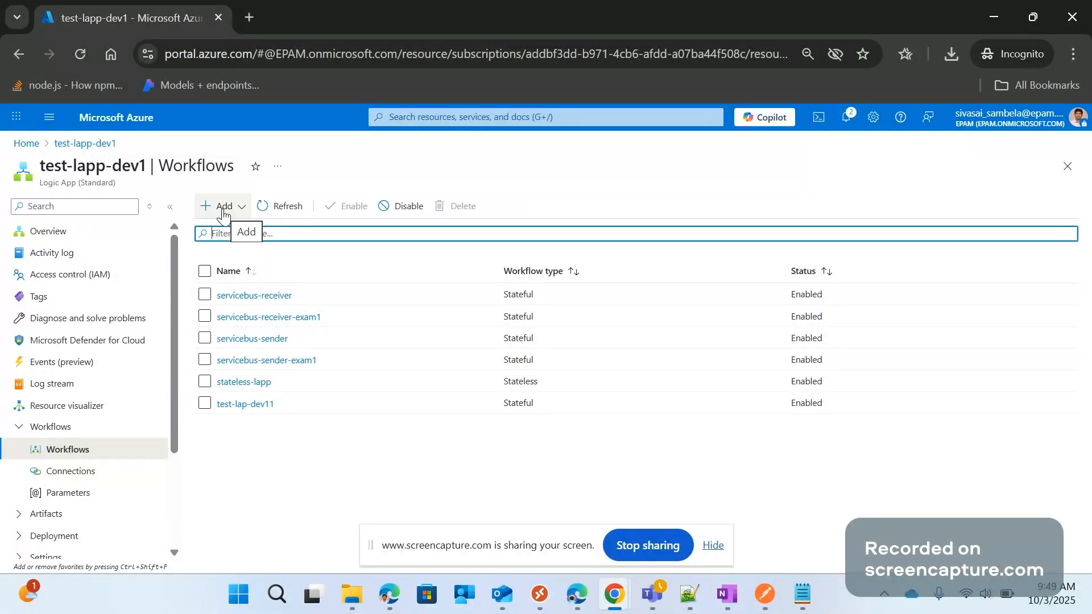
Start a new blank workflow in test-lapp-dev1 and name it if-condition-lapp
{"action": "left_click", "coordinate": [224, 210]}
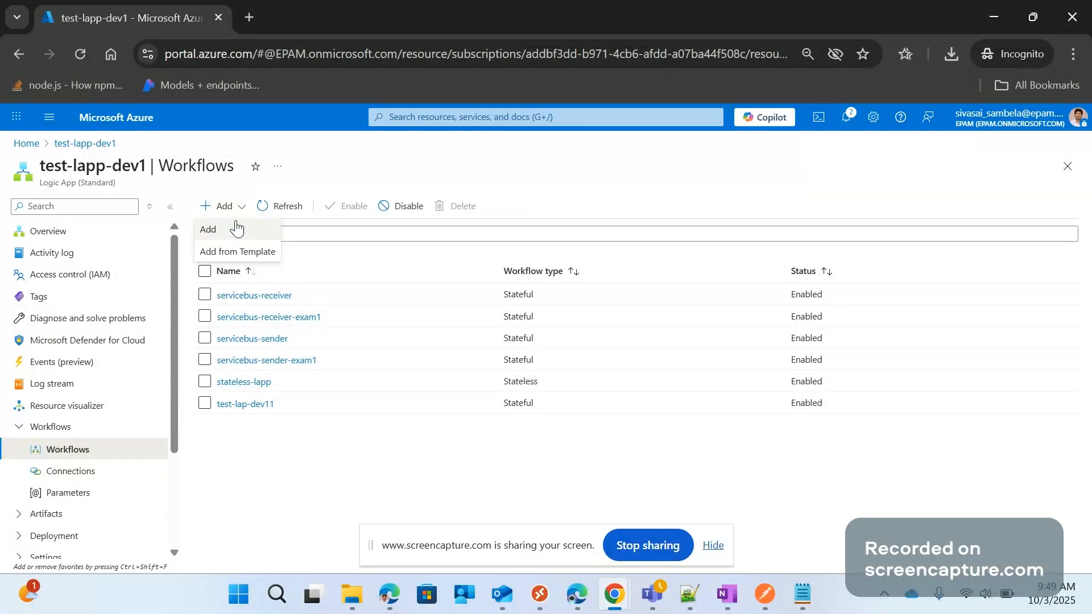
{"action": "left_click", "coordinate": [209, 229]}
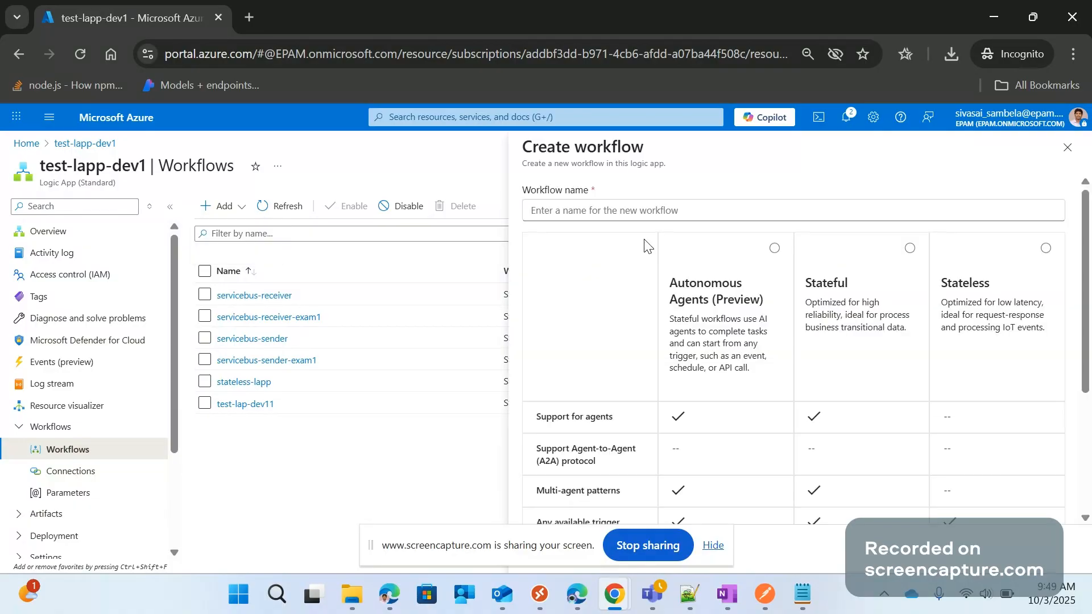
{"action": "left_click", "coordinate": [765, 213]}
{"action": "type", "text": "id"}
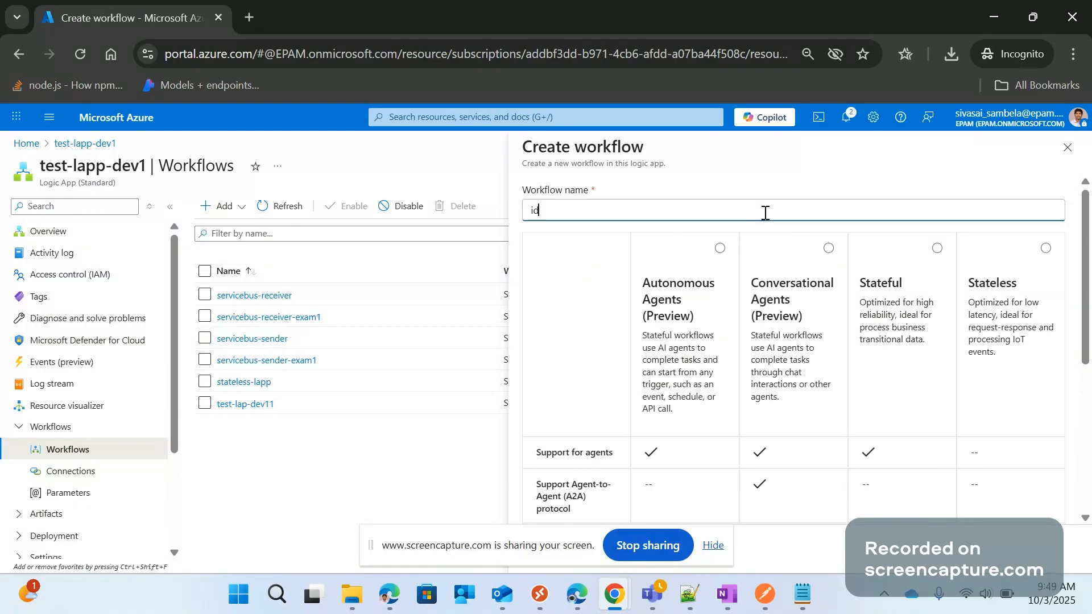
{"action": "key", "text": "BackSpace"}
{"action": "type", "text": "f-condition-lapp"}
Choose the Stateful type for the if-condition-lapp workflow and create it
{"action": "left_click", "coordinate": [938, 249]}
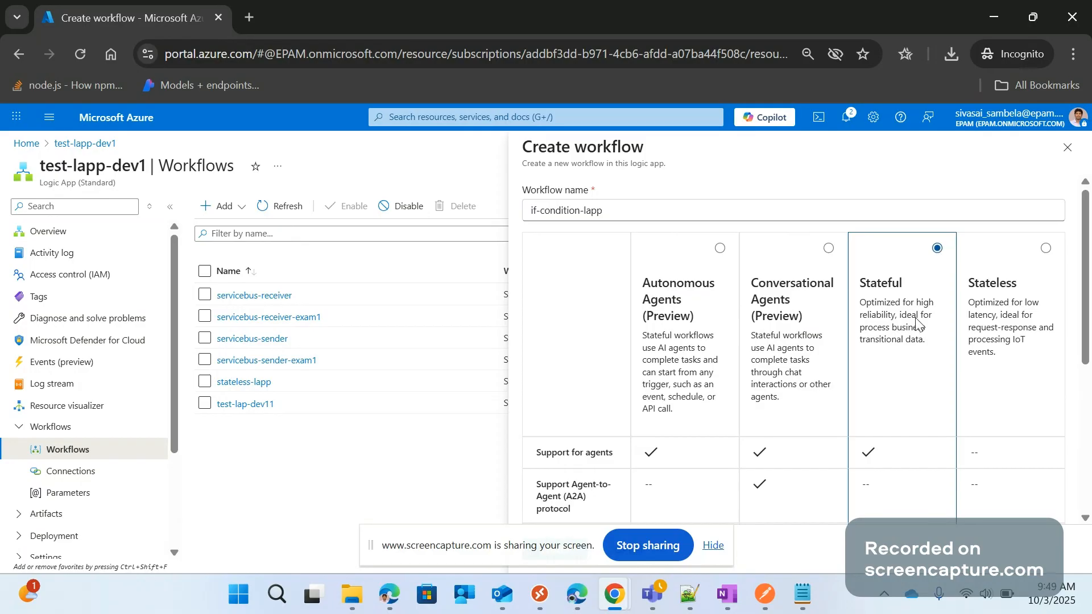
{"action": "scroll", "coordinate": [904, 454], "scroll_direction": "down", "scroll_amount": 5}
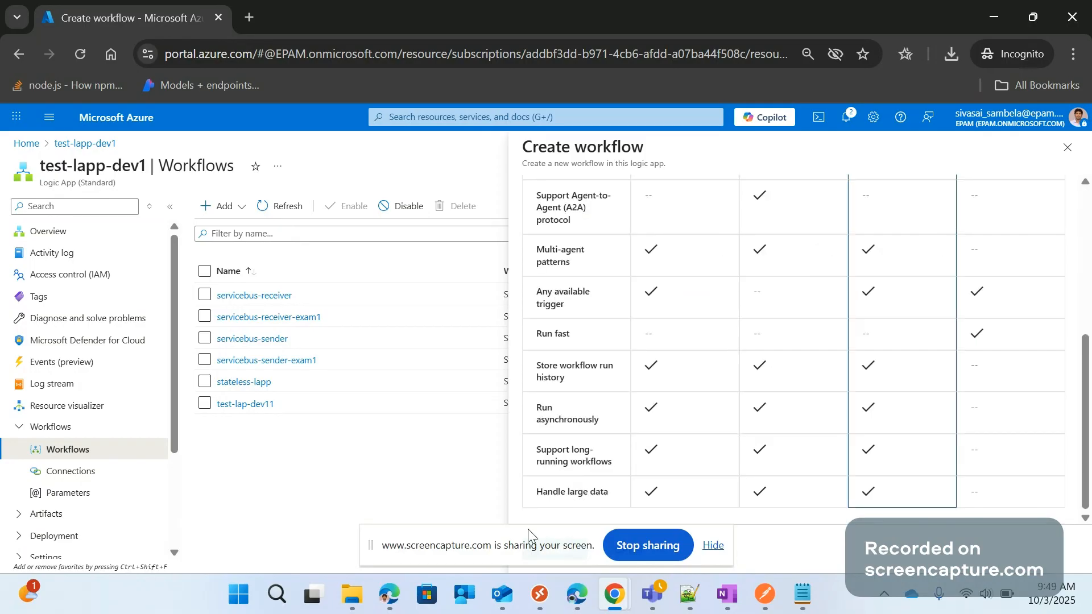
{"action": "left_click_drag", "start_coordinate": [529, 530], "coordinate": [1033, 603]}
{"action": "left_click", "coordinate": [550, 547]}
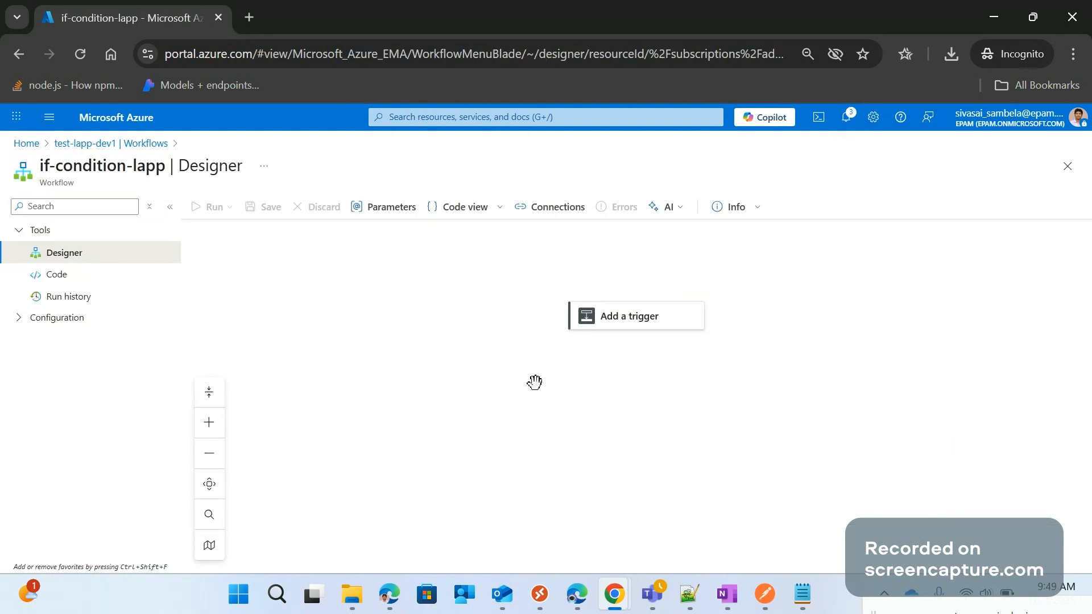
Search the triggers for http and add the "When an HTTP request is received" trigger to the workflow
{"action": "left_click_drag", "start_coordinate": [535, 382], "coordinate": [488, 362]}
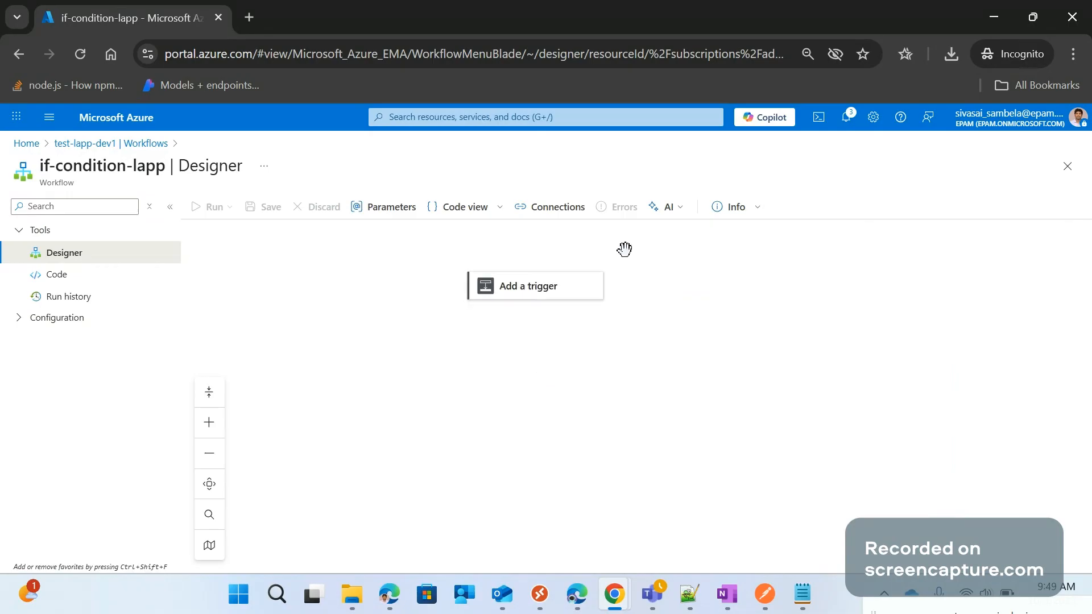
{"action": "left_click", "coordinate": [543, 290]}
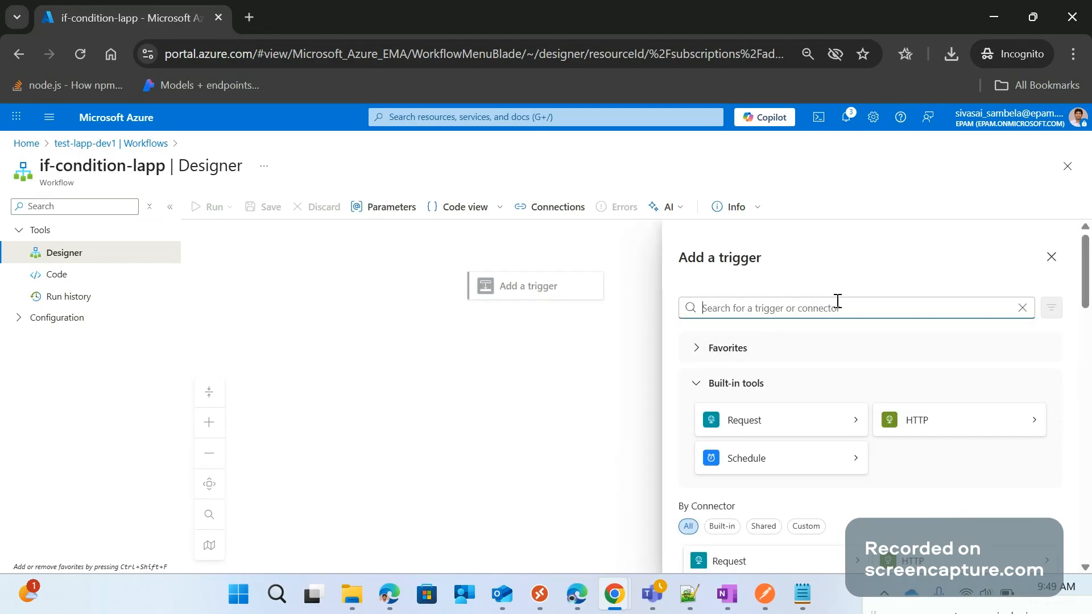
{"action": "type", "text": "http"}
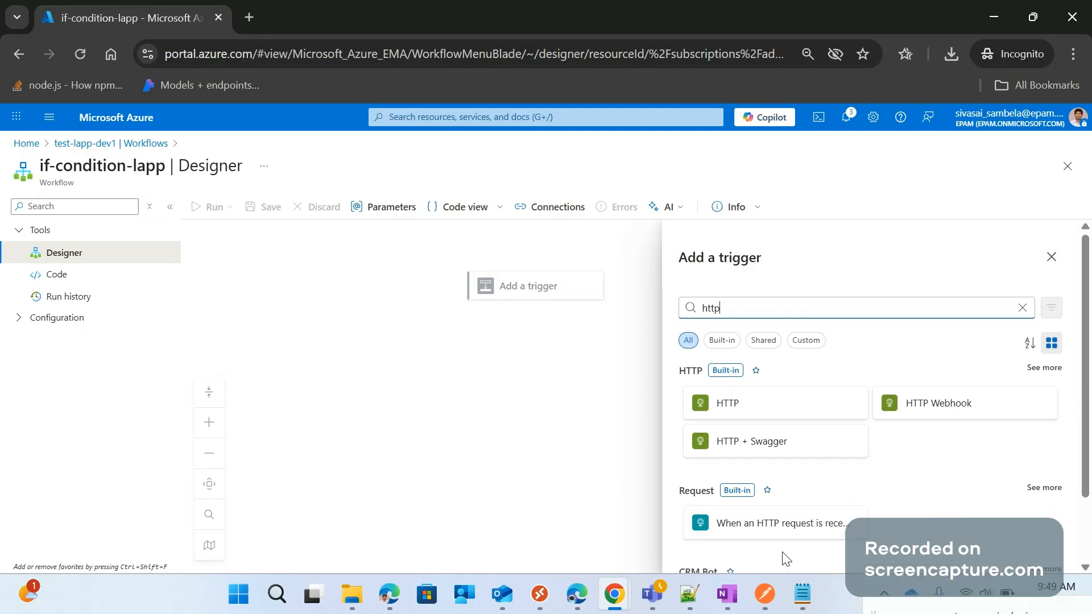
{"action": "left_click", "coordinate": [792, 531]}
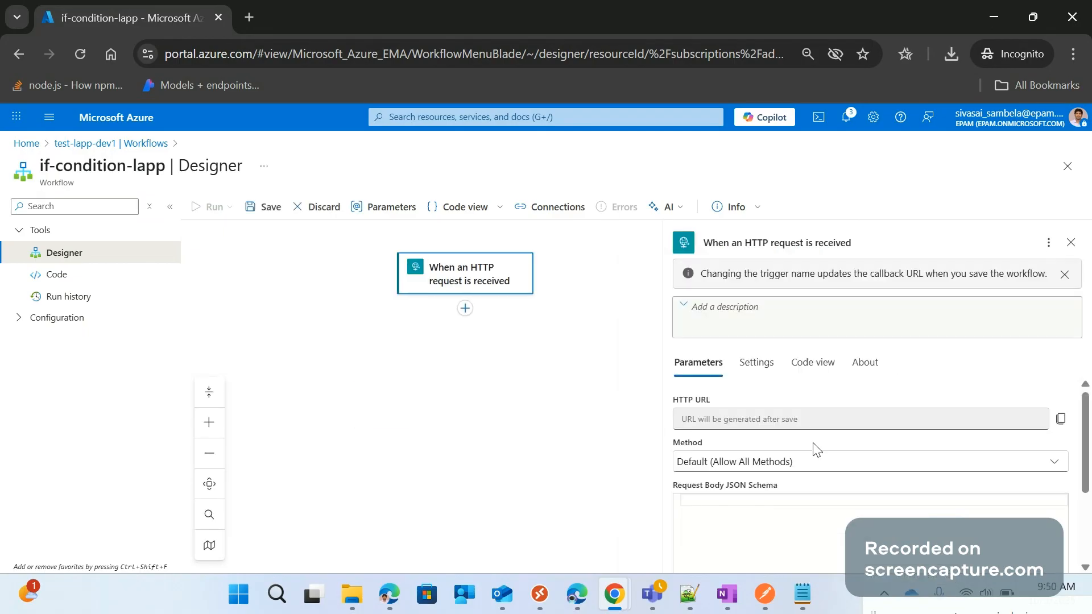
Switch to Postman, copy the entire order JSON from the raw request body, and return to the HTTP trigger's parameters
{"action": "scroll", "coordinate": [731, 429], "scroll_direction": "down", "scroll_amount": 2}
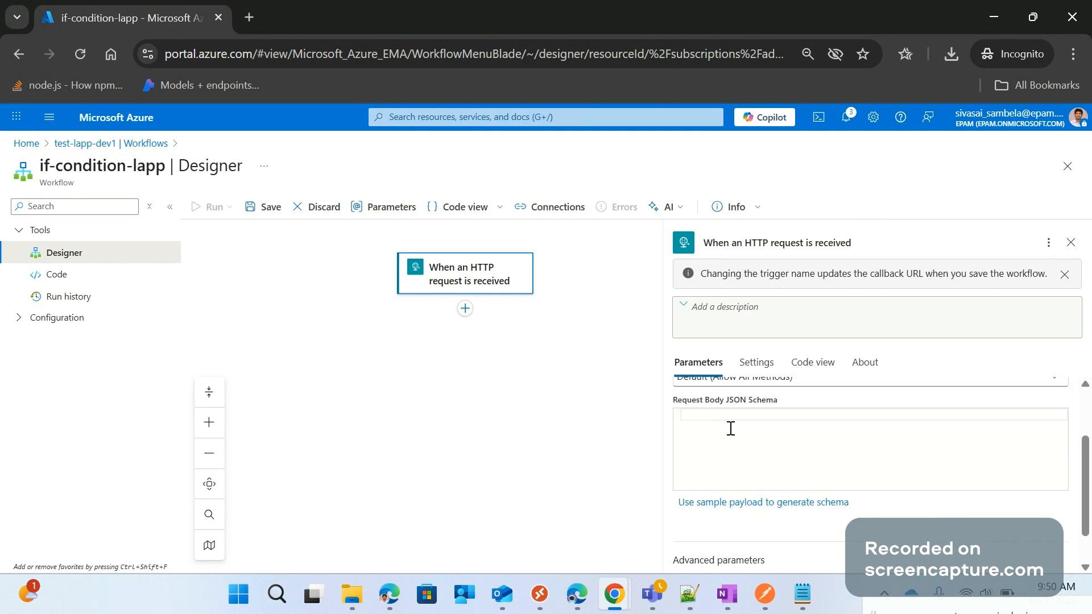
{"action": "left_click", "coordinate": [715, 412]}
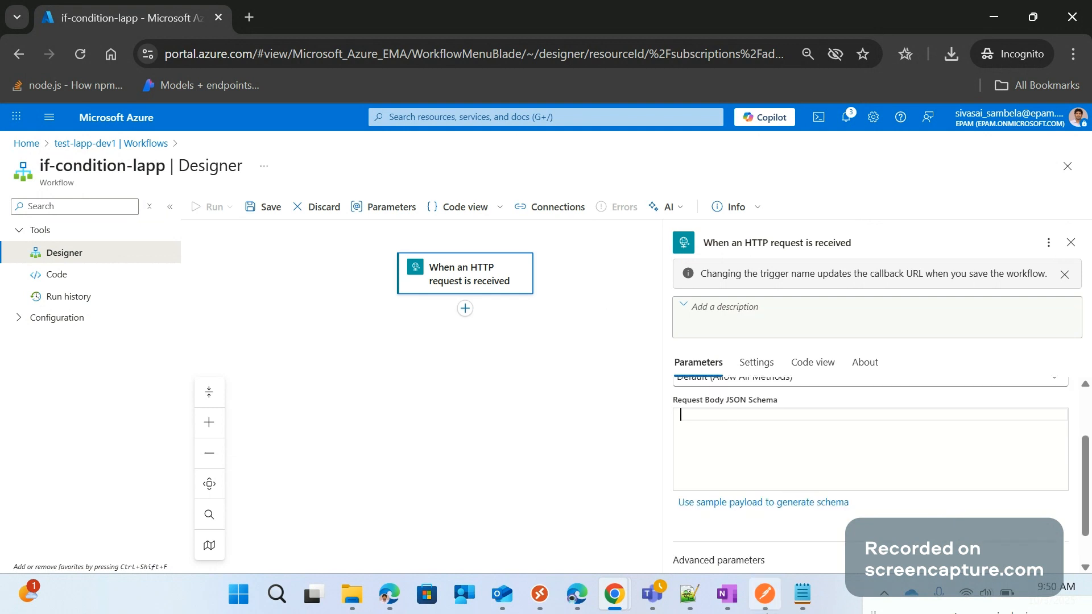
{"action": "left_click", "coordinate": [765, 593]}
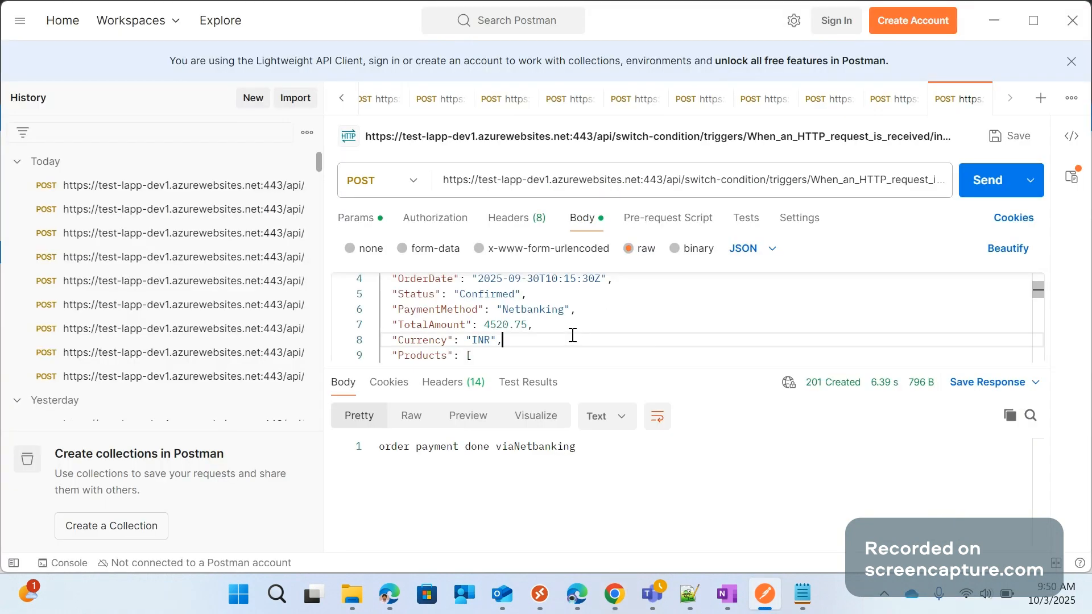
{"action": "scroll", "coordinate": [597, 330], "scroll_direction": "up", "scroll_amount": 1}
{"action": "left_click", "coordinate": [643, 328]}
{"action": "key", "text": "ctrl+a"}
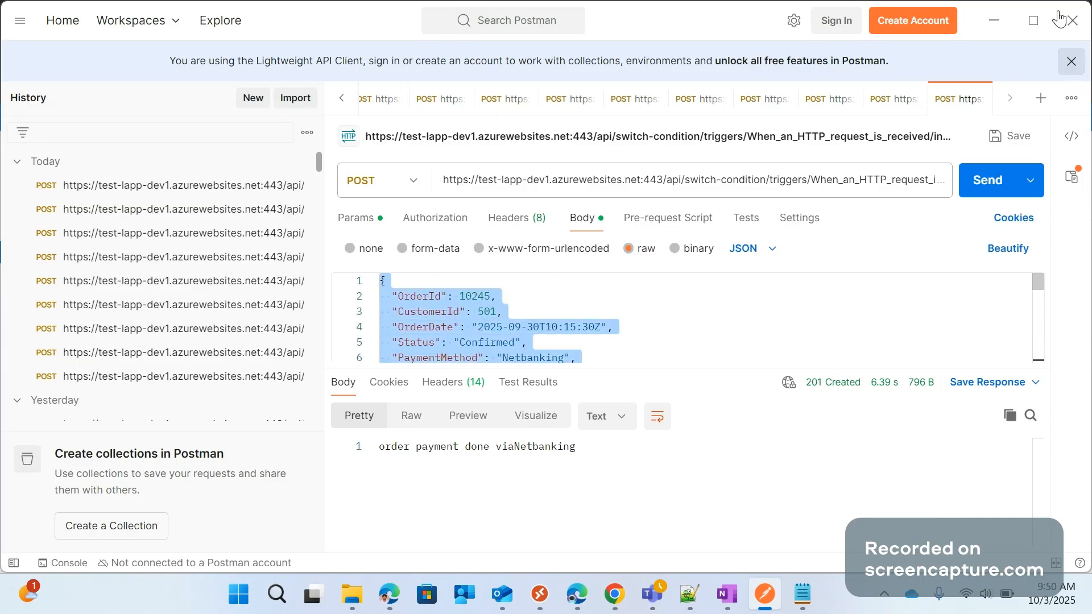
{"action": "left_click", "coordinate": [995, 20]}
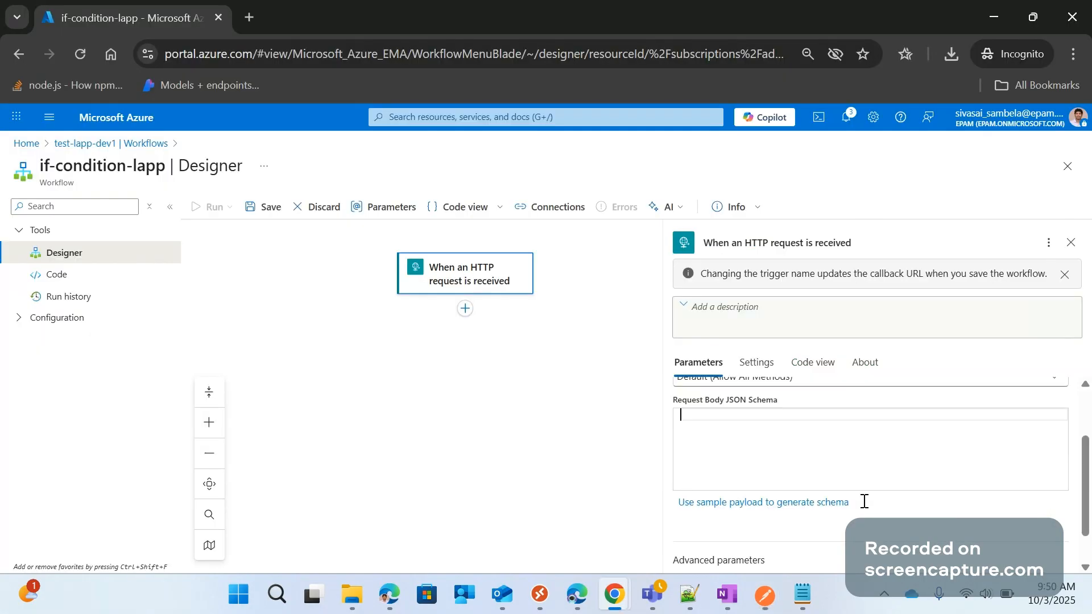
Generate the trigger's Request Body JSON Schema by pasting the copied order JSON as the sample payload, and review the schema
{"action": "left_click", "coordinate": [756, 511]}
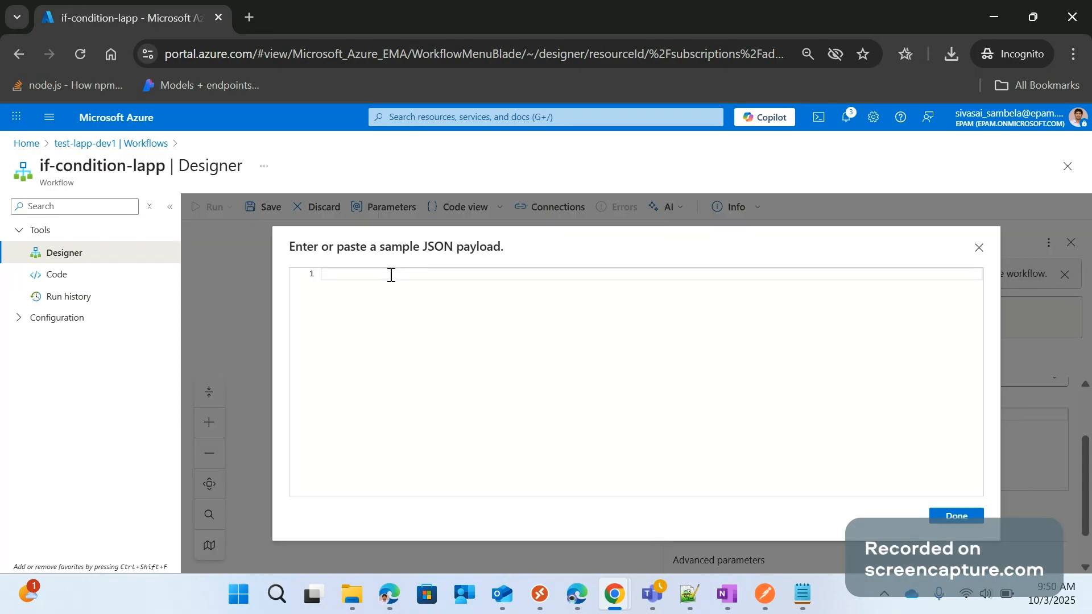
{"action": "key", "text": "ctrl+v"}
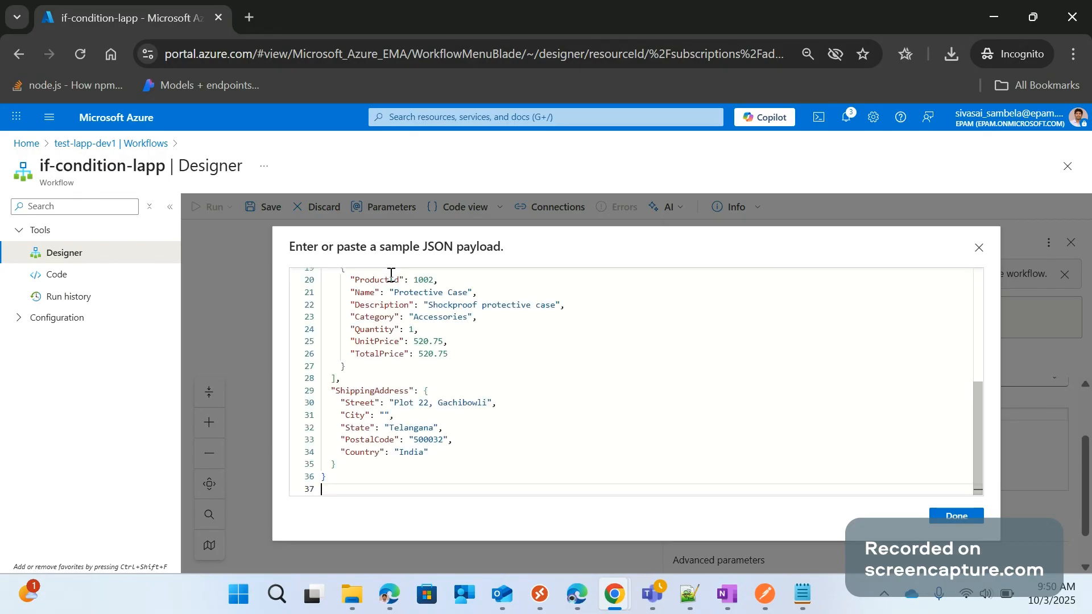
{"action": "scroll", "coordinate": [470, 450], "scroll_direction": "up", "scroll_amount": 5}
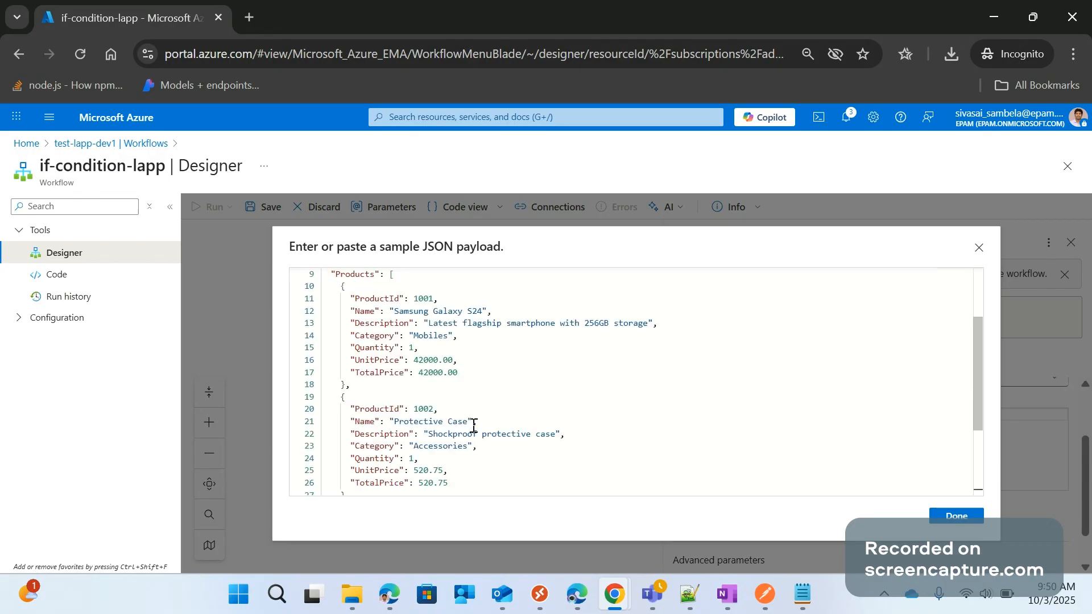
{"action": "scroll", "coordinate": [475, 423], "scroll_direction": "up", "scroll_amount": 1}
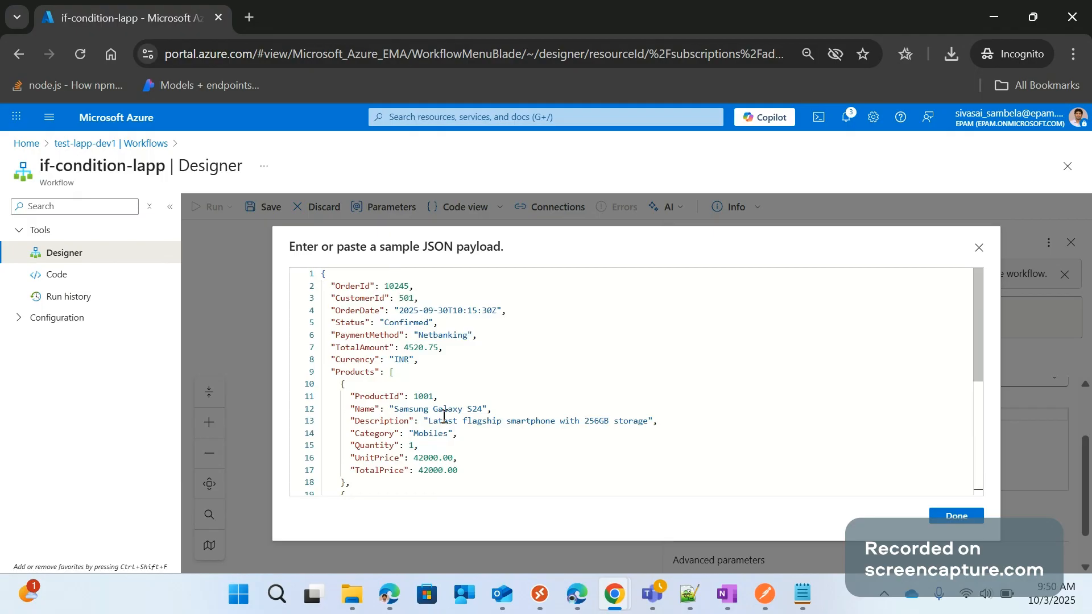
{"action": "scroll", "coordinate": [445, 416], "scroll_direction": "down", "scroll_amount": 3}
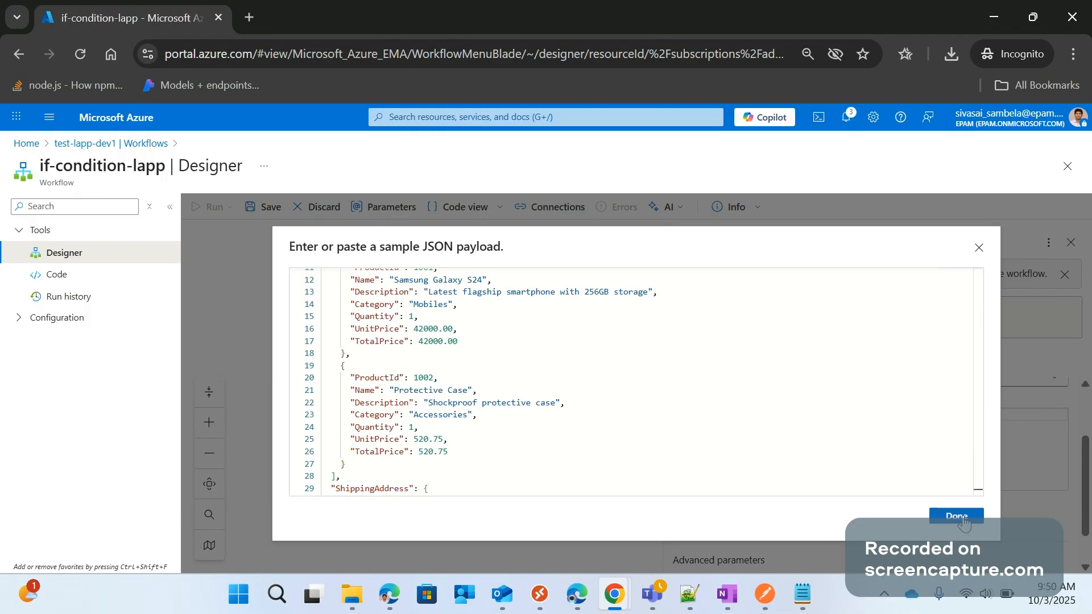
{"action": "left_click", "coordinate": [958, 517]}
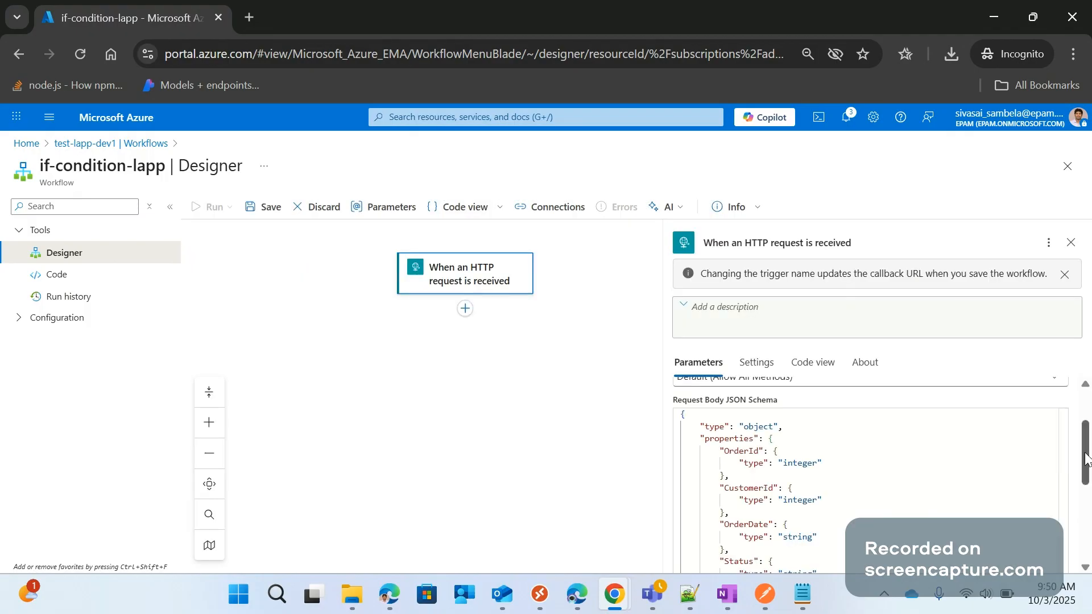
{"action": "scroll", "coordinate": [762, 472], "scroll_direction": "down", "scroll_amount": 4}
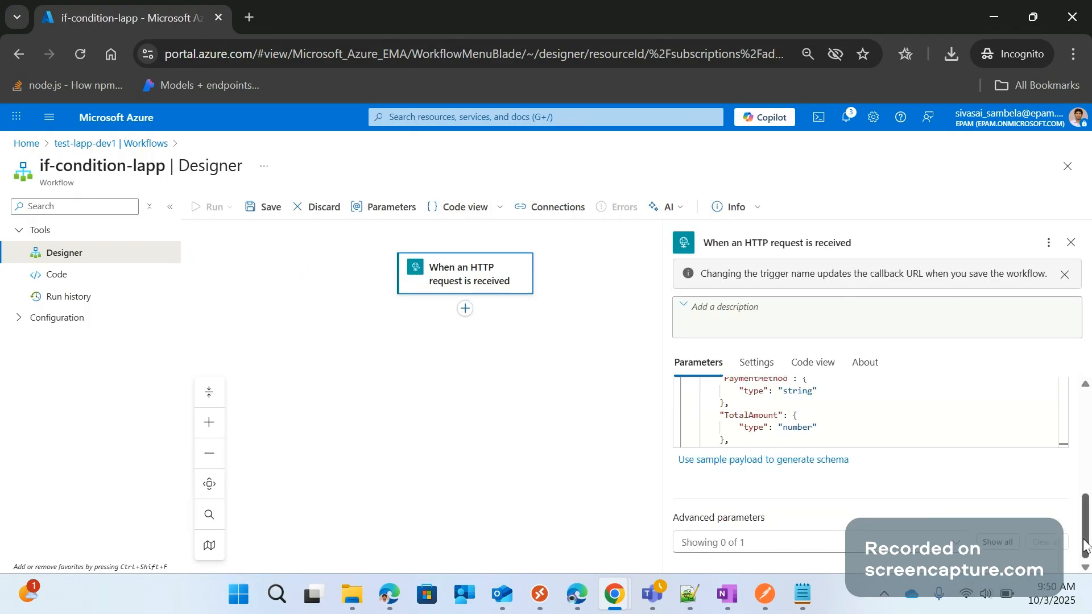
{"action": "scroll", "coordinate": [812, 495], "scroll_direction": "up", "scroll_amount": 4}
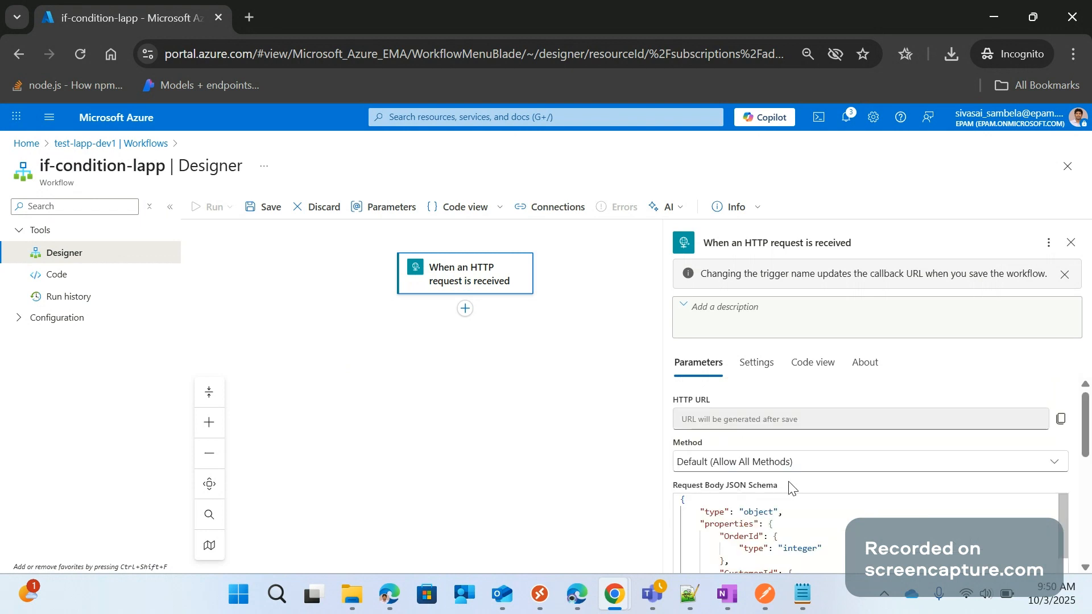
Set the HTTP trigger's Method to POST and save the workflow
{"action": "left_click", "coordinate": [788, 462]}
{"action": "left_click", "coordinate": [778, 389]}
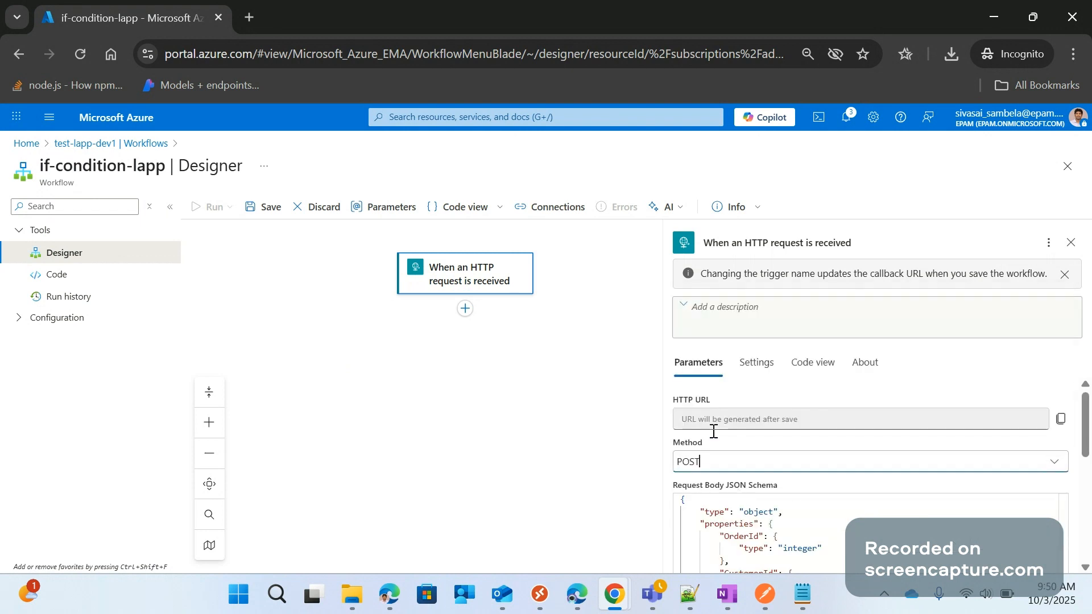
{"action": "scroll", "coordinate": [1053, 472], "scroll_direction": "down", "scroll_amount": 5}
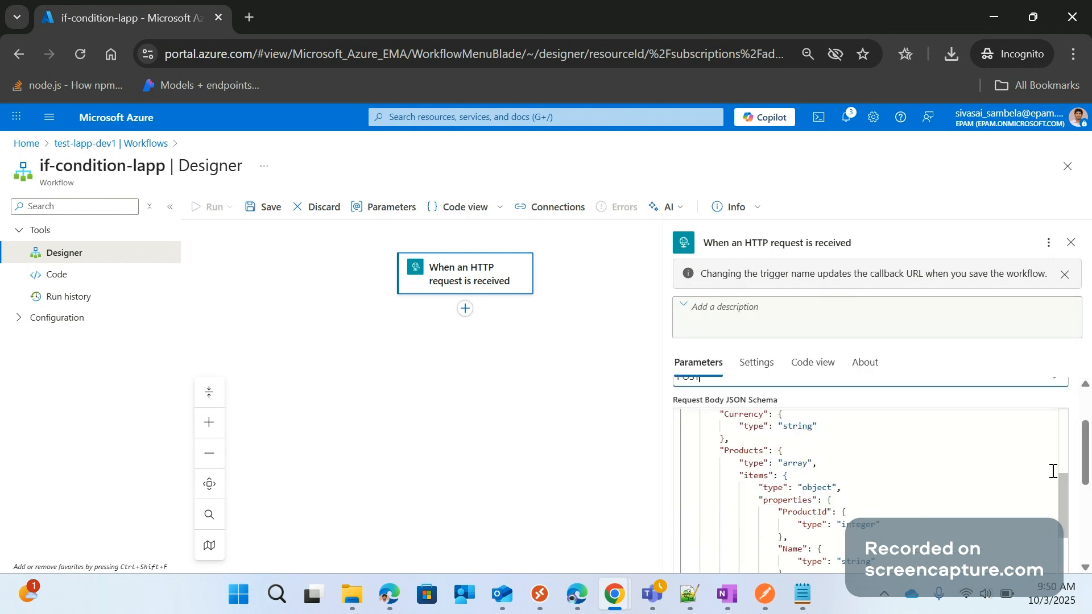
{"action": "scroll", "coordinate": [1053, 471], "scroll_direction": "down", "scroll_amount": 3}
{"action": "scroll", "coordinate": [832, 437], "scroll_direction": "up", "scroll_amount": 8}
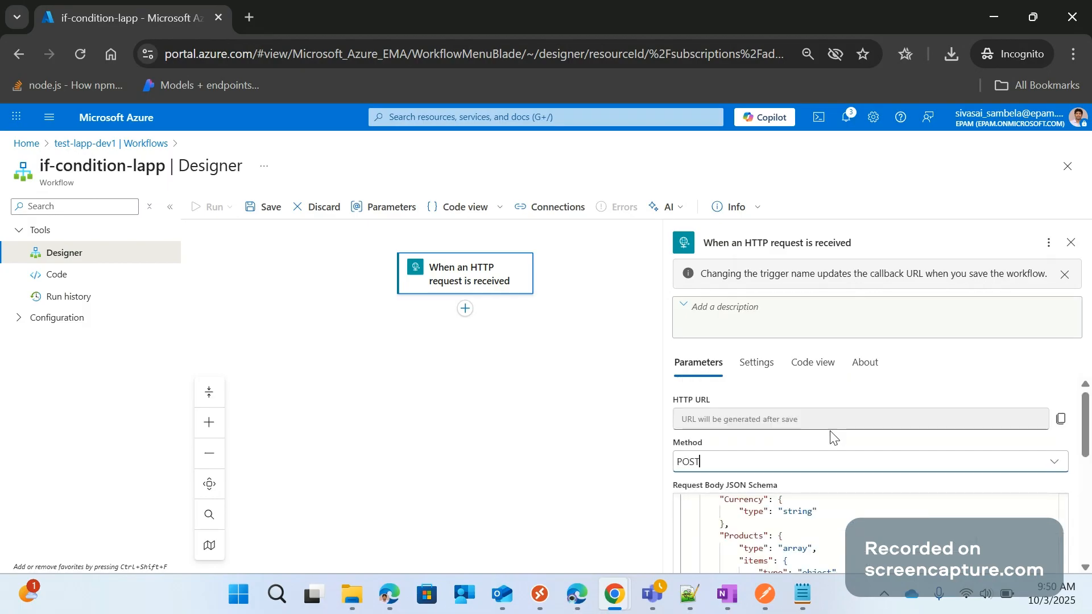
{"action": "left_click", "coordinate": [269, 214]}
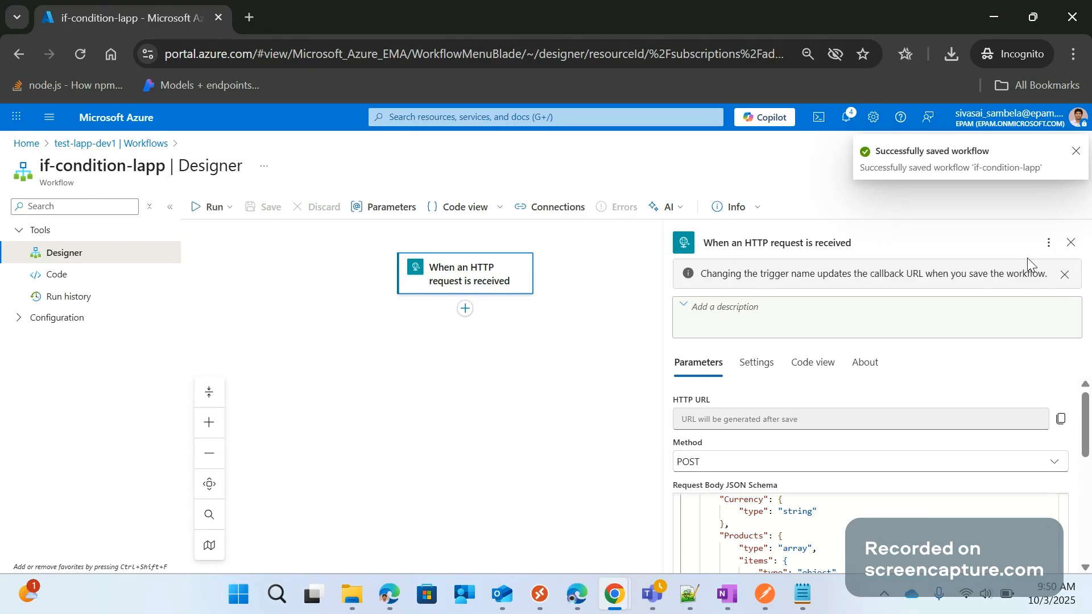
Reopen the HTTP trigger's parameters, check its generated HTTP URL, and close the trigger's details
{"action": "left_click", "coordinate": [535, 396]}
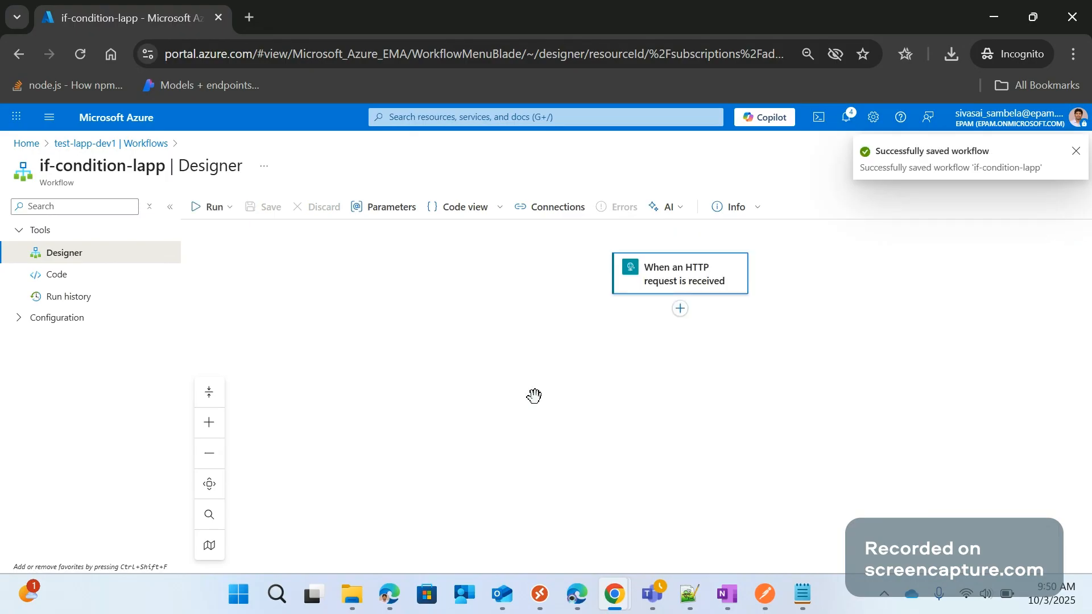
{"action": "left_click", "coordinate": [670, 282]}
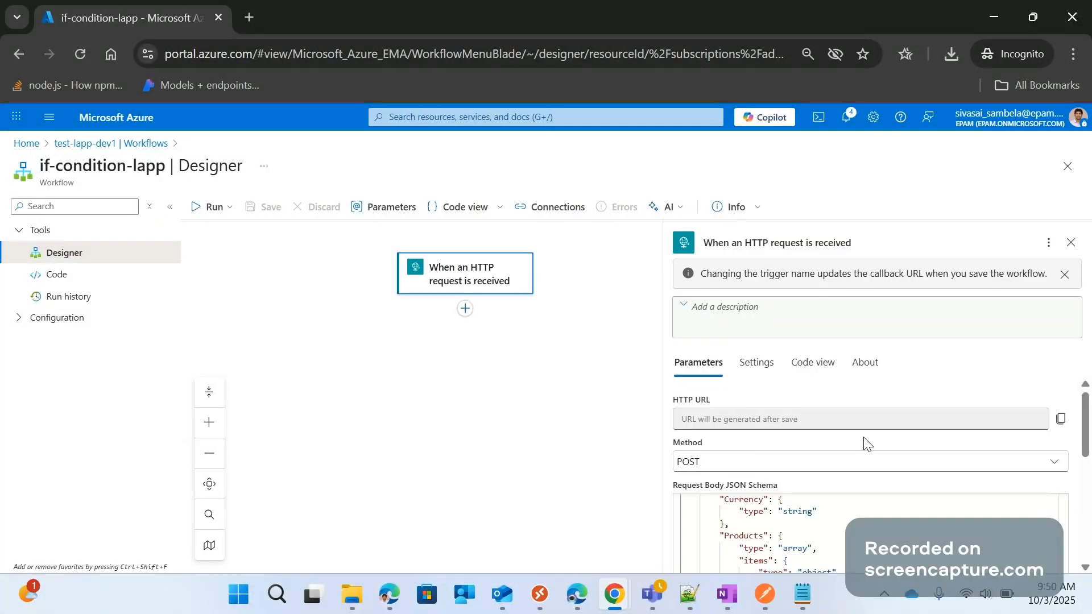
{"action": "left_click", "coordinate": [739, 419]}
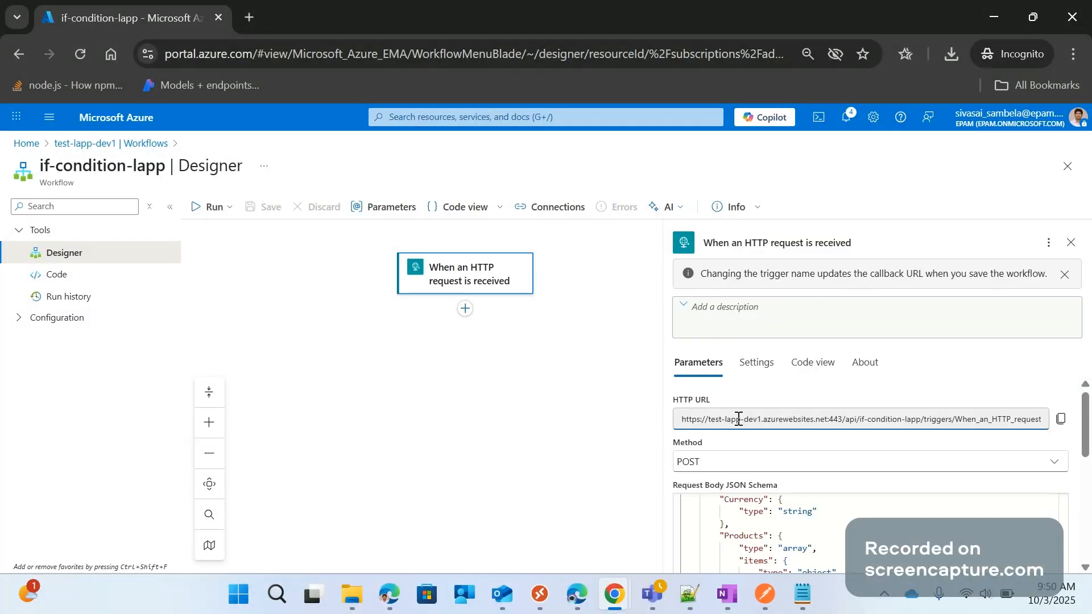
{"action": "double_click", "coordinate": [738, 419]}
{"action": "left_click", "coordinate": [1071, 244]}
Search the actions for compose and add the built-in Data Operations Compose action after the HTTP trigger
{"action": "left_click_drag", "start_coordinate": [544, 342], "coordinate": [387, 347]}
{"action": "left_click", "coordinate": [522, 314]}
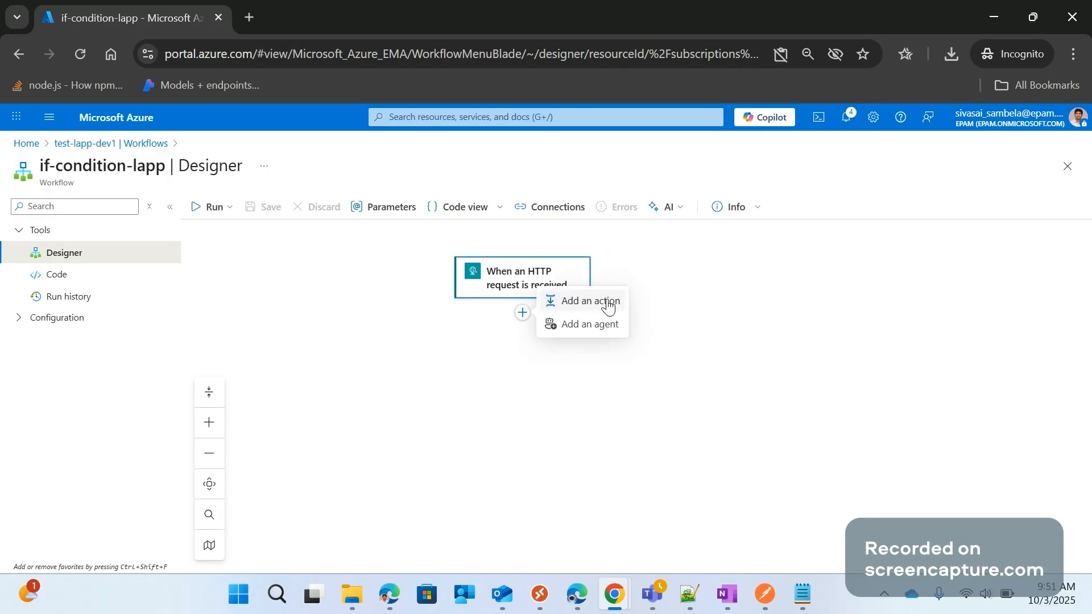
{"action": "left_click", "coordinate": [608, 303]}
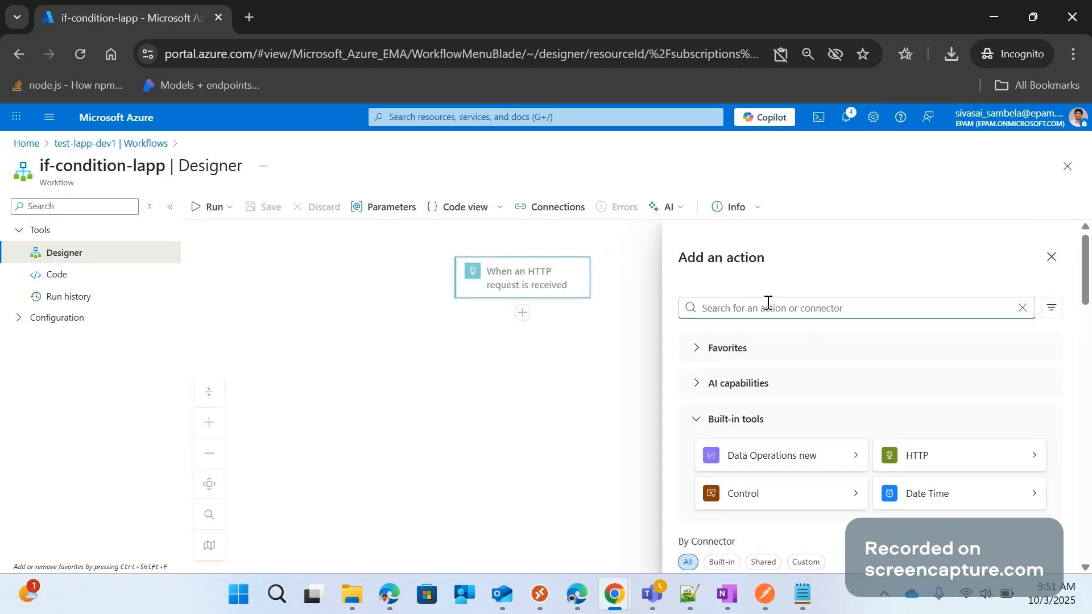
{"action": "type", "text": "com"}
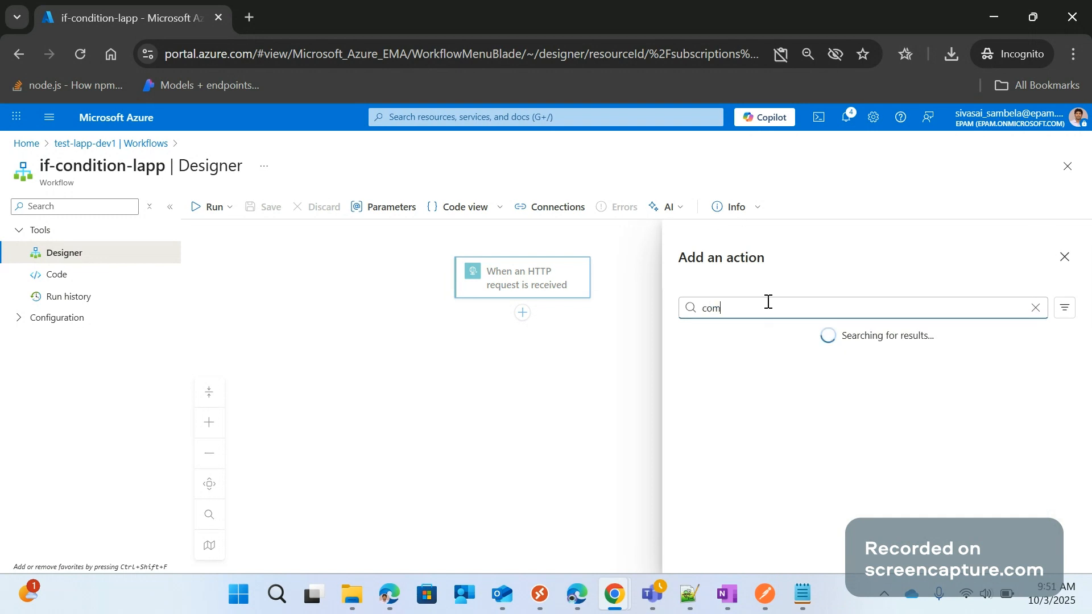
{"action": "type", "text": "pose"}
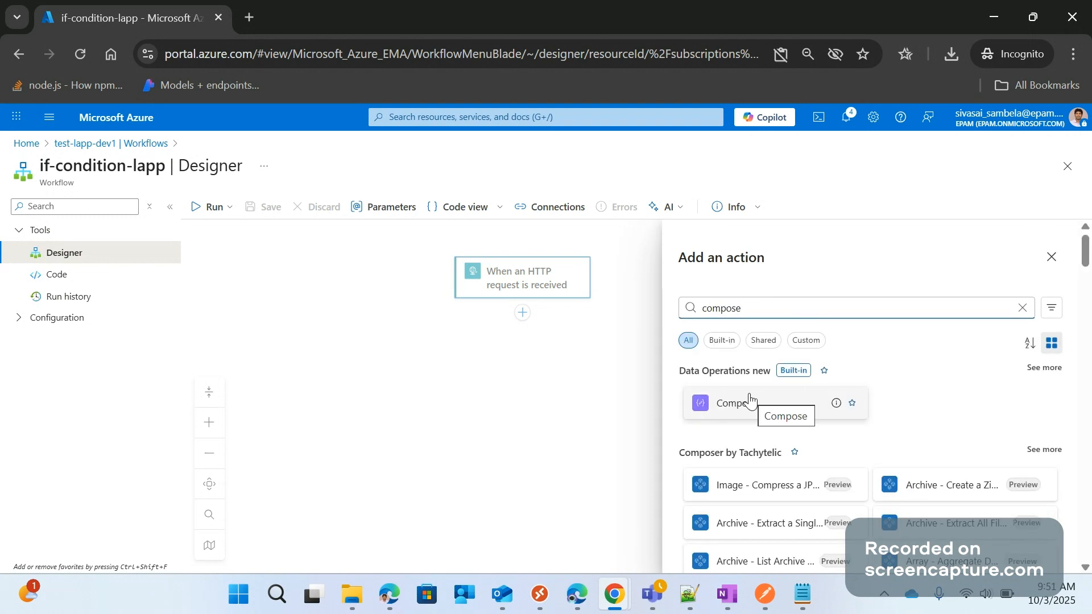
{"action": "left_click", "coordinate": [729, 341]}
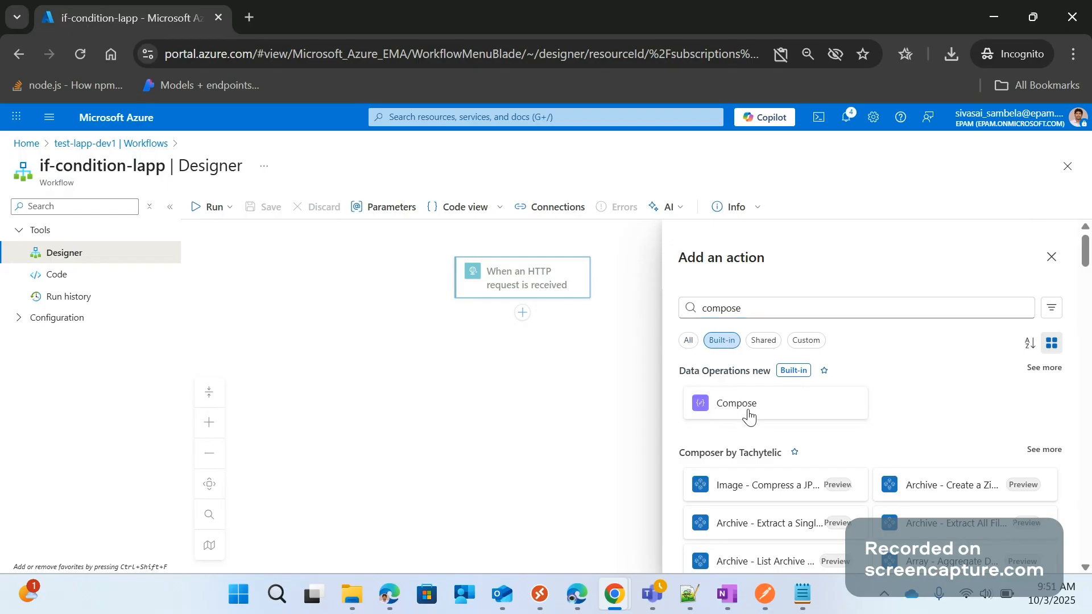
{"action": "left_click", "coordinate": [748, 405]}
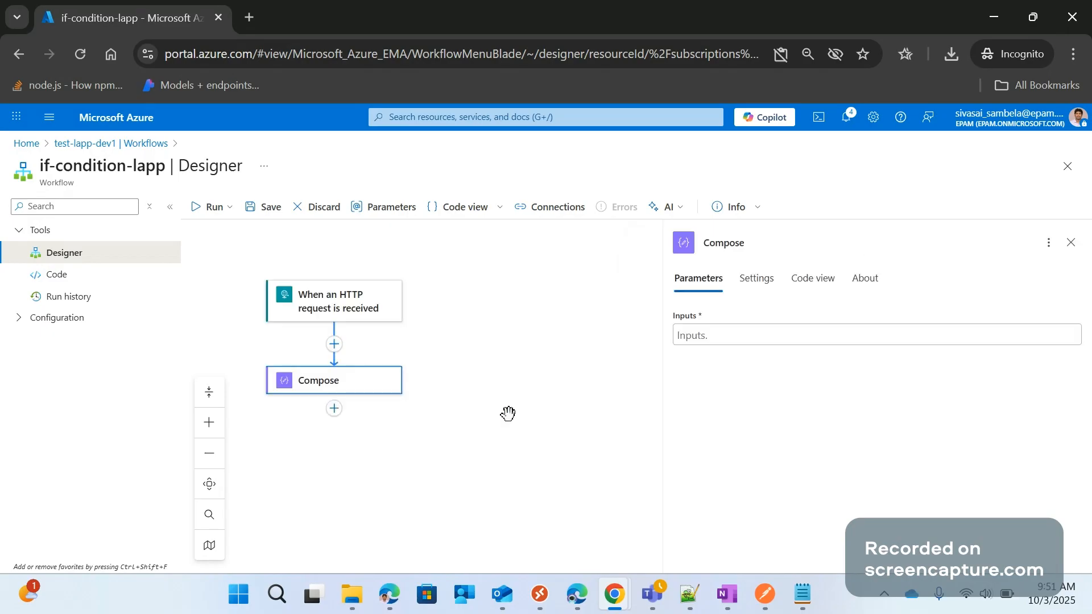
Write a JSON object with a "content": key on its own line in the Compose action's Inputs
{"action": "left_click", "coordinate": [739, 334]}
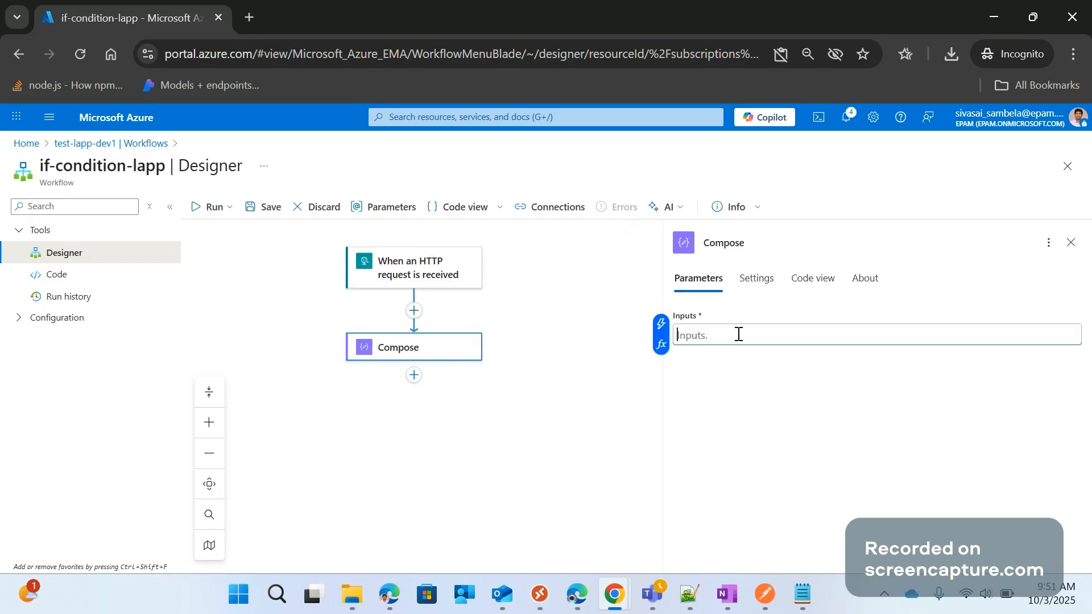
{"action": "type", "text": "{"}
{"action": "key", "text": "Return"}
{"action": "key", "text": "Return"}
{"action": "type", "text": "}"}
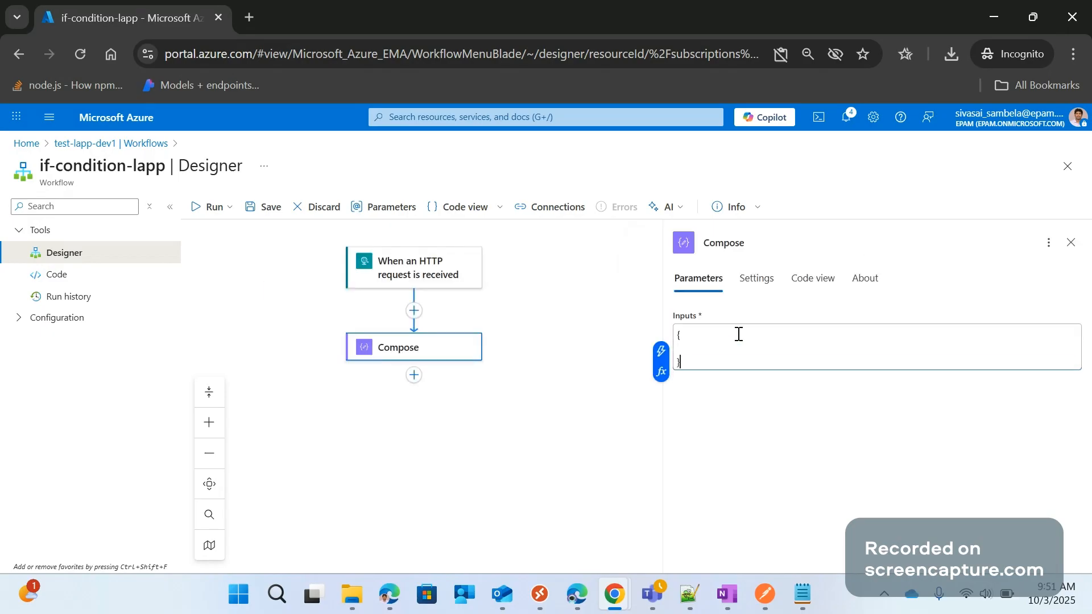
{"action": "left_click", "coordinate": [695, 351]}
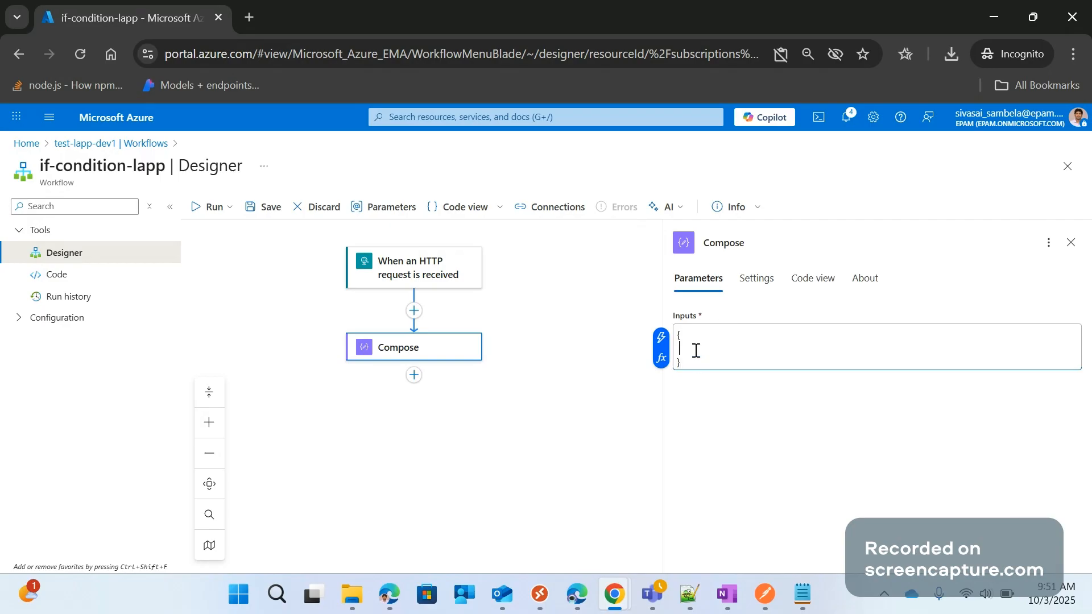
{"action": "type", "text": "\"content\":"}
{"action": "key", "text": "Down"}
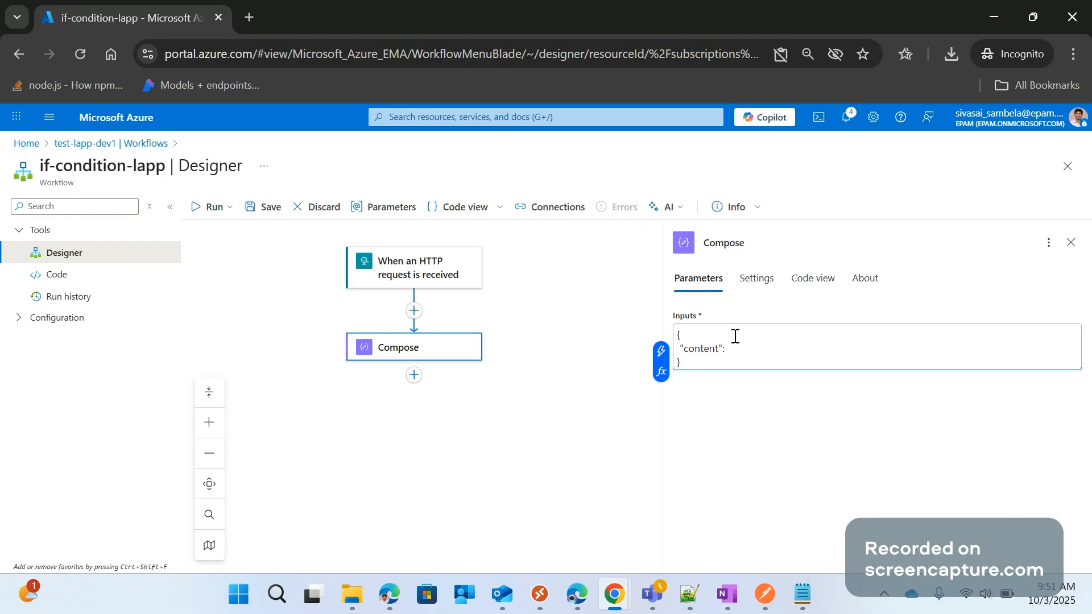
Insert the HTTP trigger's Body dynamic content, triggerBody(), as the value of "content" and save the workflow
{"action": "key", "text": "Up"}
{"action": "left_click", "coordinate": [662, 359]}
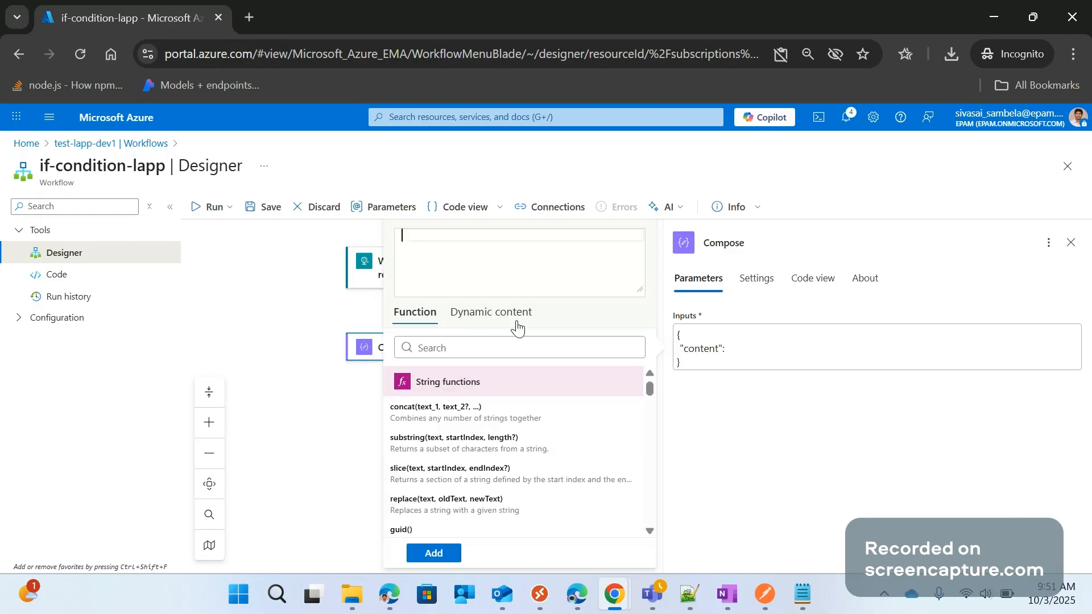
{"action": "left_click", "coordinate": [515, 320]}
{"action": "scroll", "coordinate": [454, 455], "scroll_direction": "down", "scroll_amount": 3}
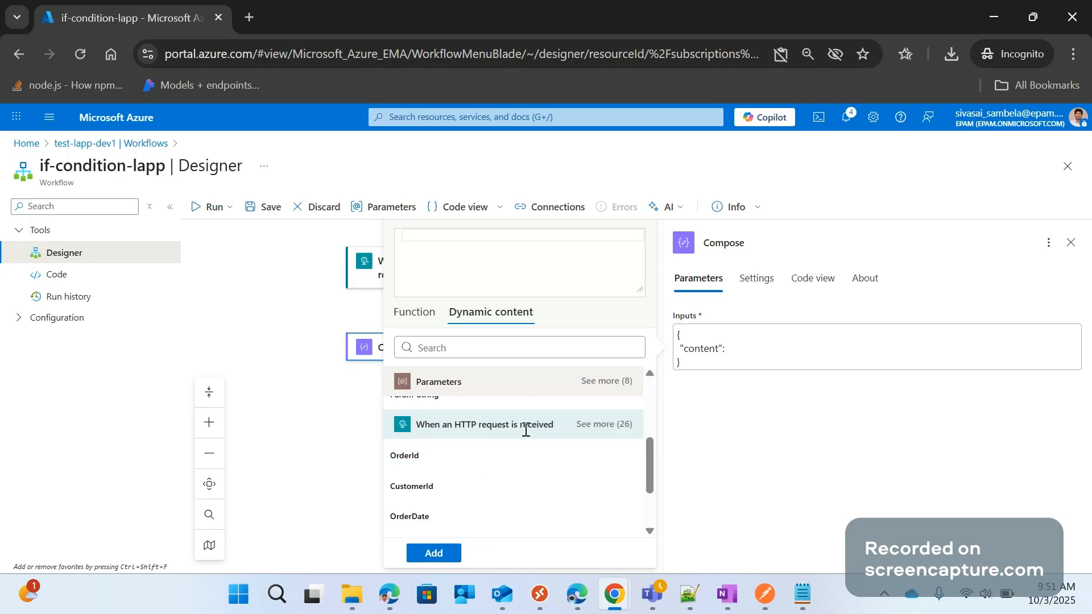
{"action": "left_click", "coordinate": [617, 430]}
{"action": "scroll", "coordinate": [451, 493], "scroll_direction": "down", "scroll_amount": 3}
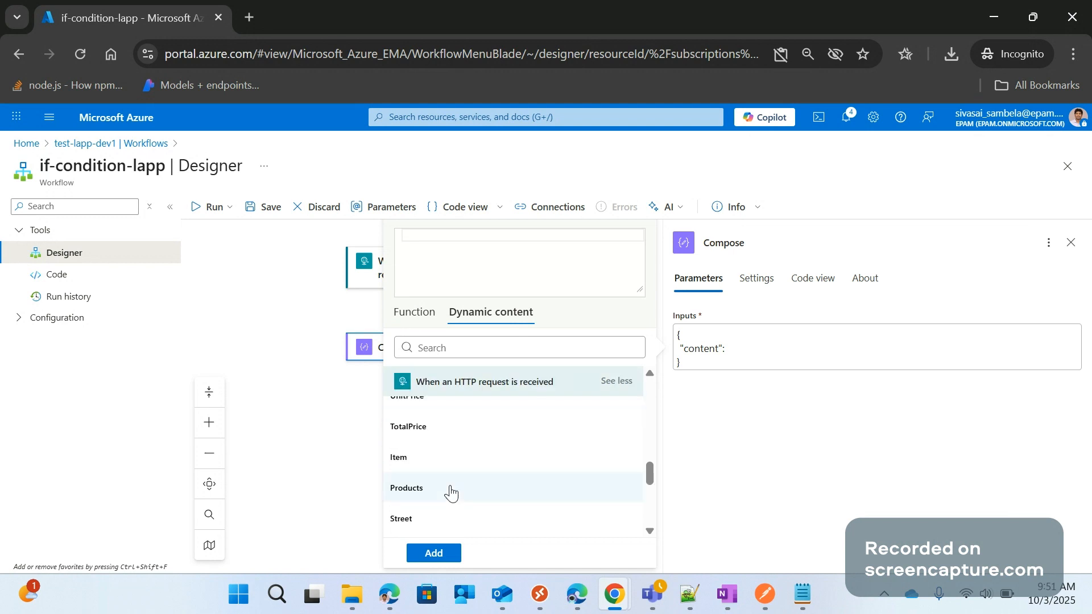
{"action": "scroll", "coordinate": [451, 493], "scroll_direction": "down", "scroll_amount": 2}
{"action": "scroll", "coordinate": [467, 444], "scroll_direction": "down", "scroll_amount": 3}
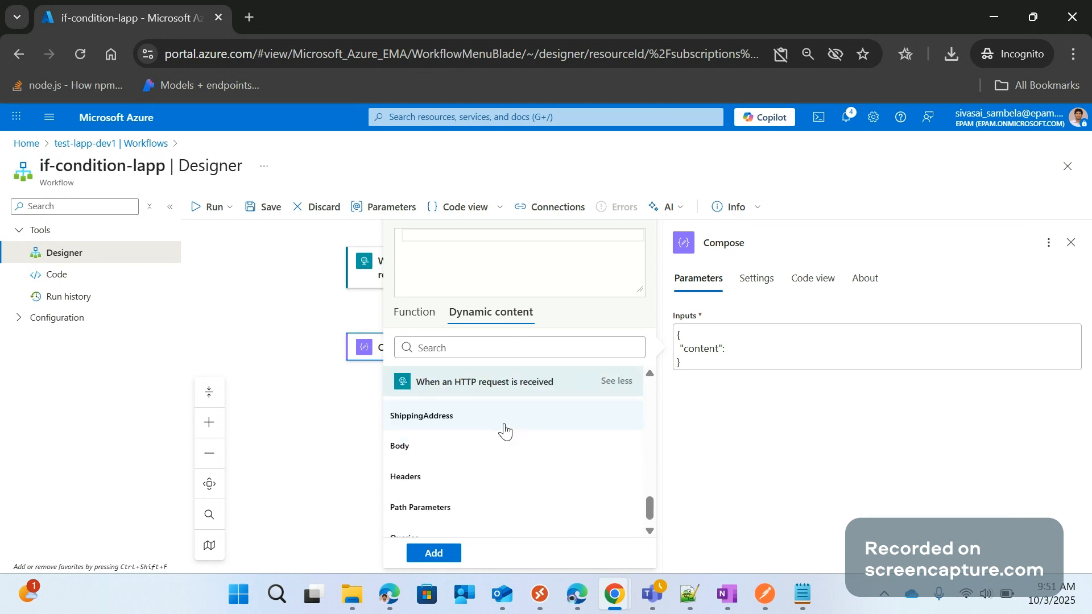
{"action": "left_click", "coordinate": [418, 449]}
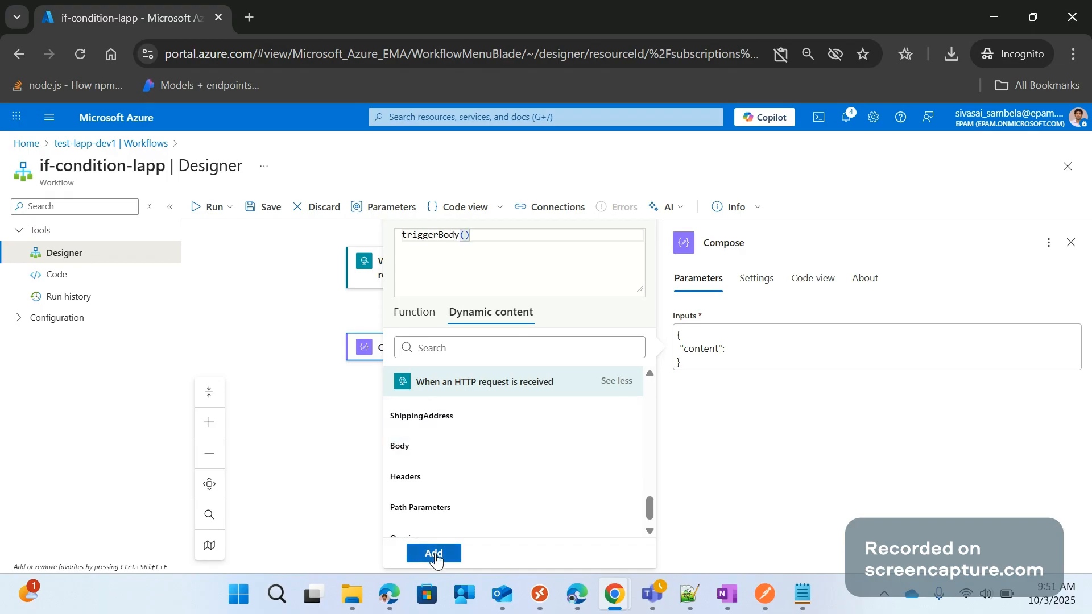
{"action": "left_click", "coordinate": [436, 555]}
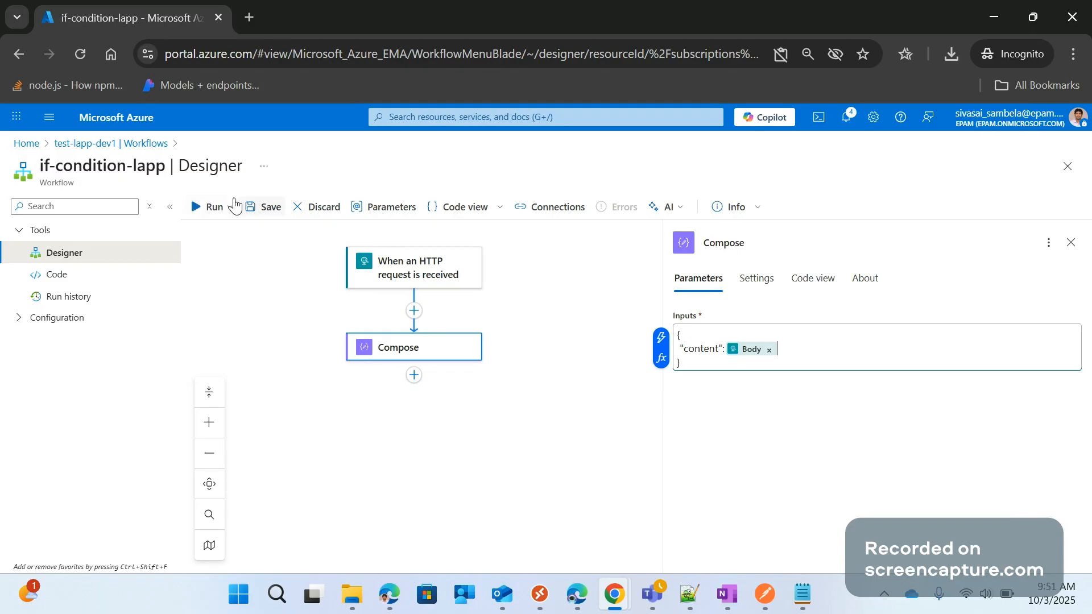
{"action": "left_click", "coordinate": [271, 209]}
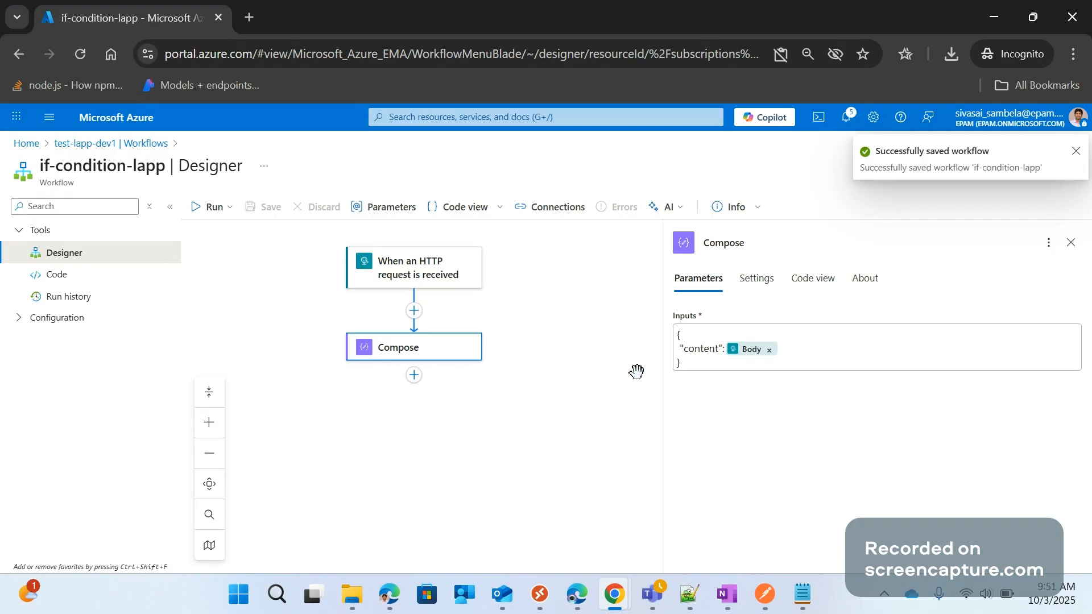
Search the actions for condition and add the built-in Control Condition action after Compose
{"action": "left_click", "coordinate": [533, 342]}
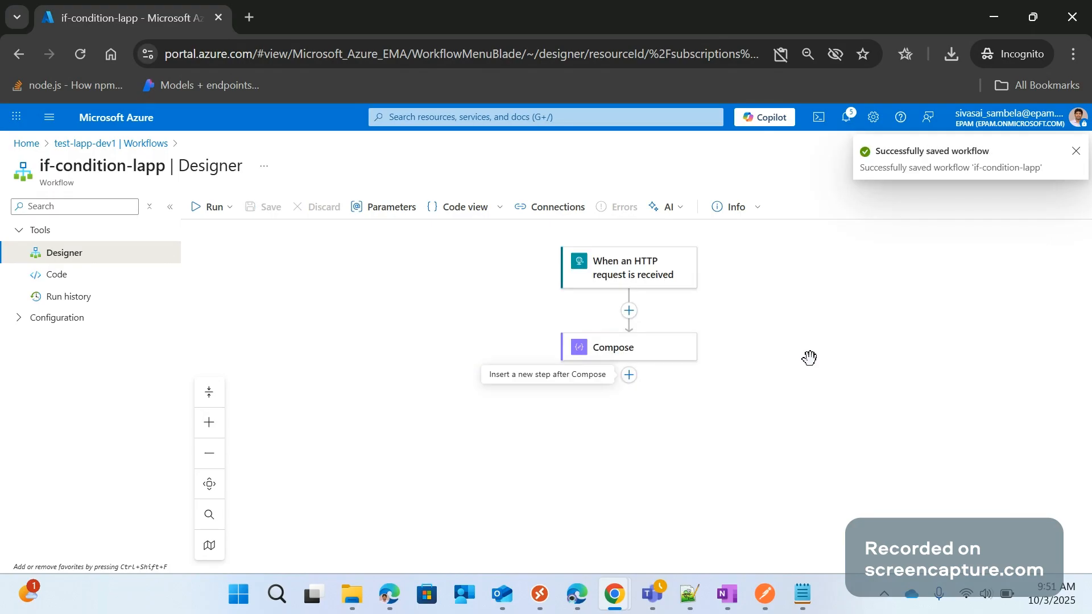
{"action": "left_click_drag", "start_coordinate": [761, 338], "coordinate": [692, 333]}
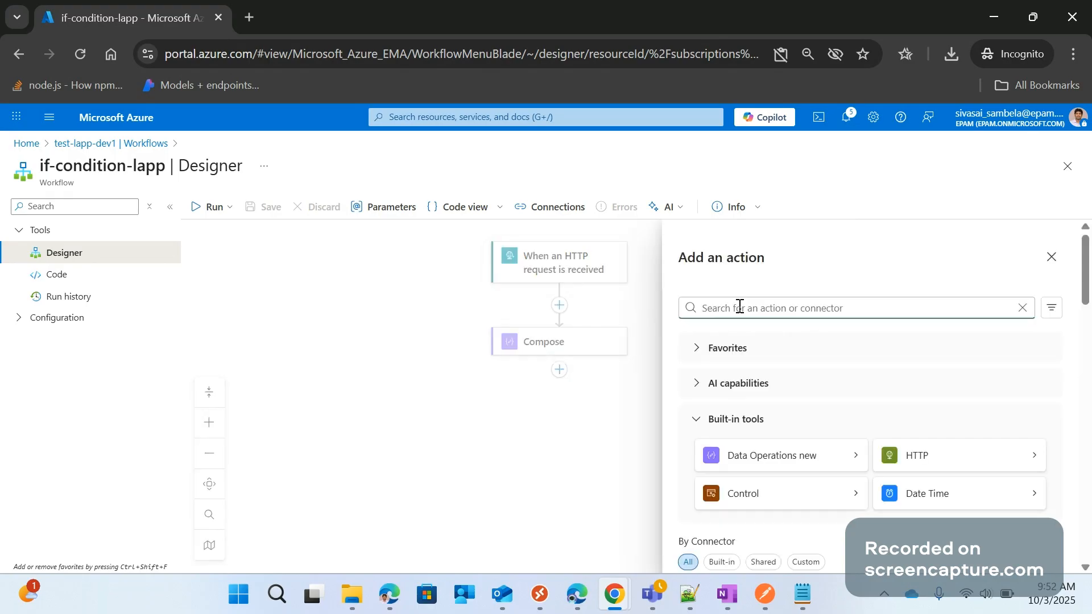
{"action": "type", "text": "cond"}
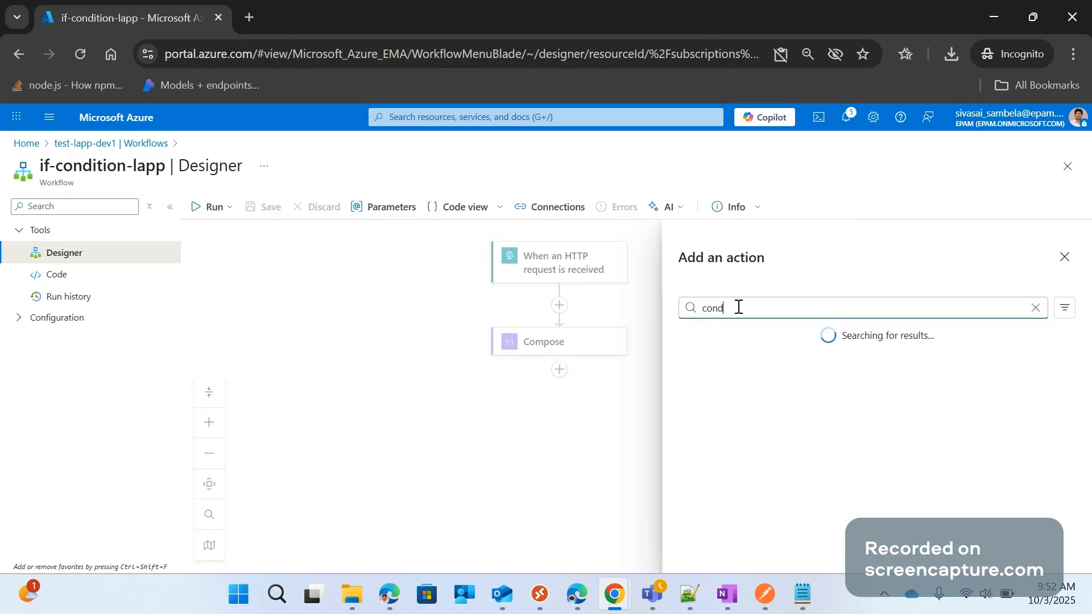
{"action": "type", "text": "ition"}
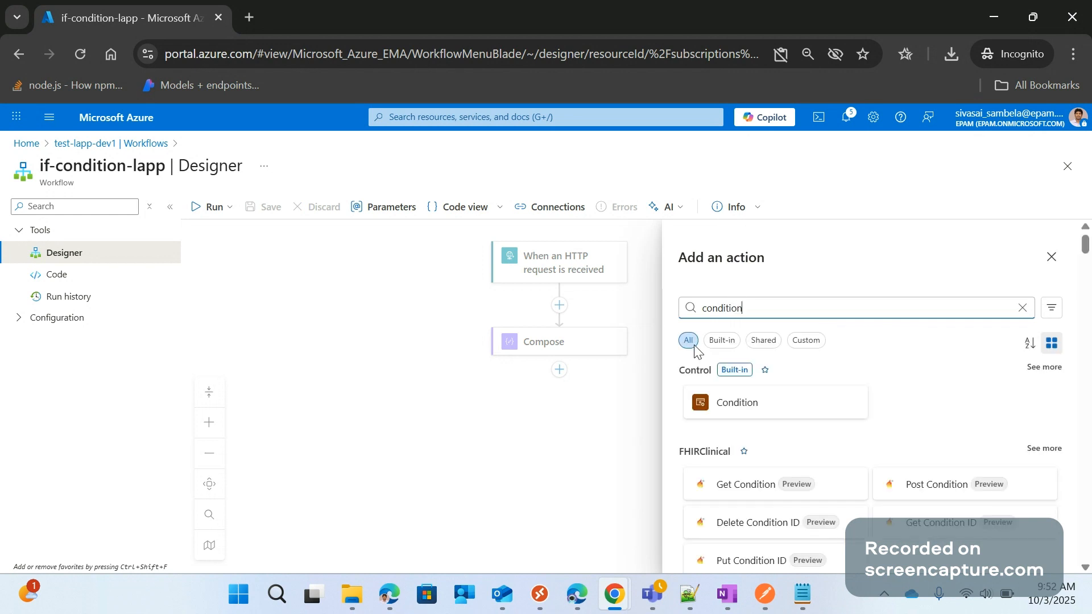
{"action": "left_click", "coordinate": [722, 340]}
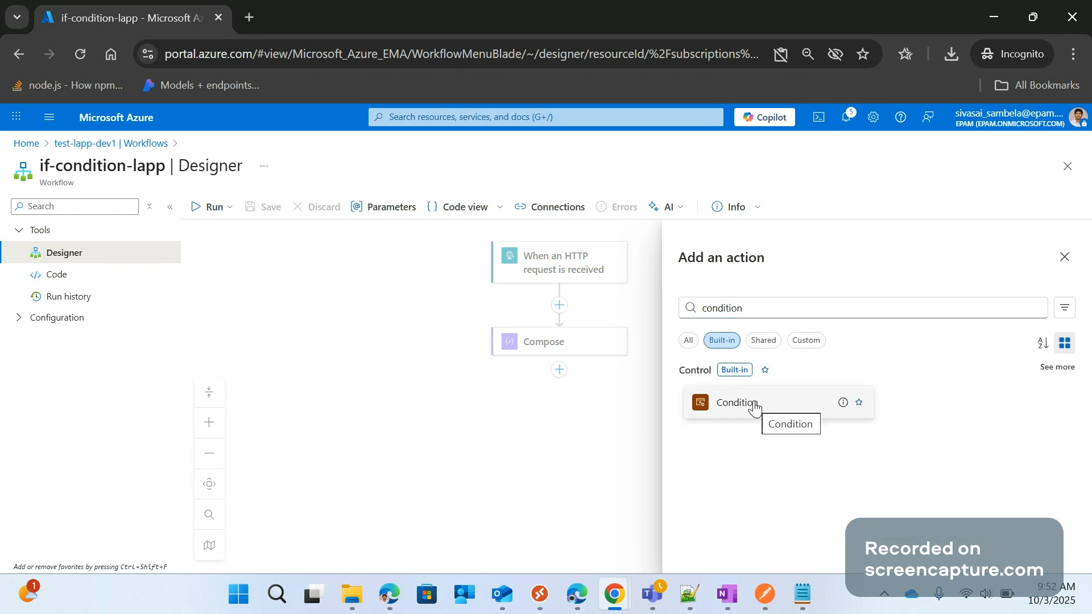
{"action": "left_click", "coordinate": [755, 407]}
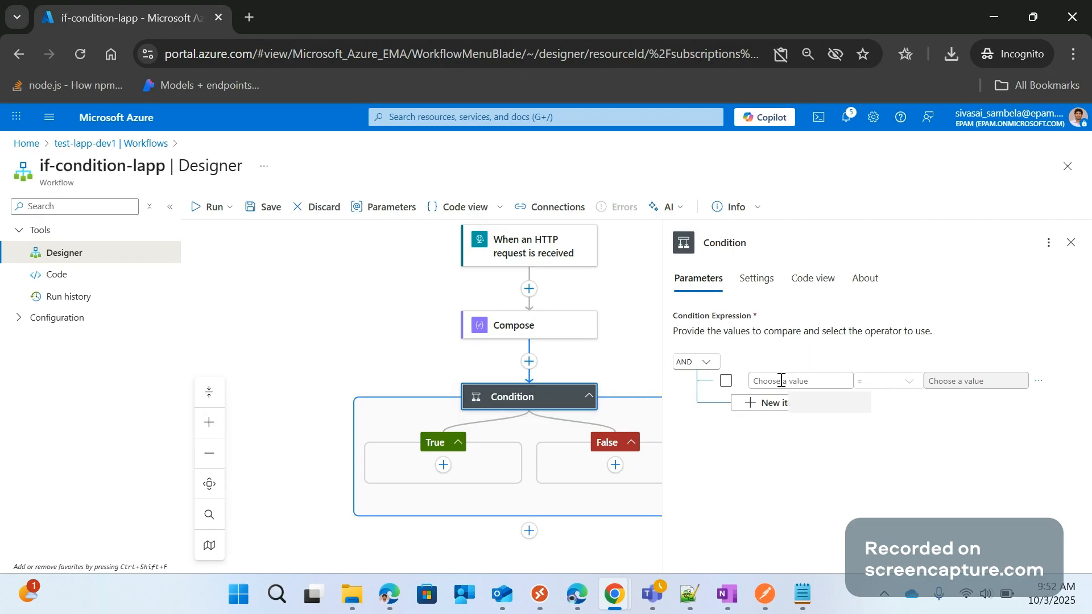
Switch to Postman, enlarge the request body area, and locate the ShippingAddress object in the order JSON
{"action": "key", "text": "alt+Tab"}
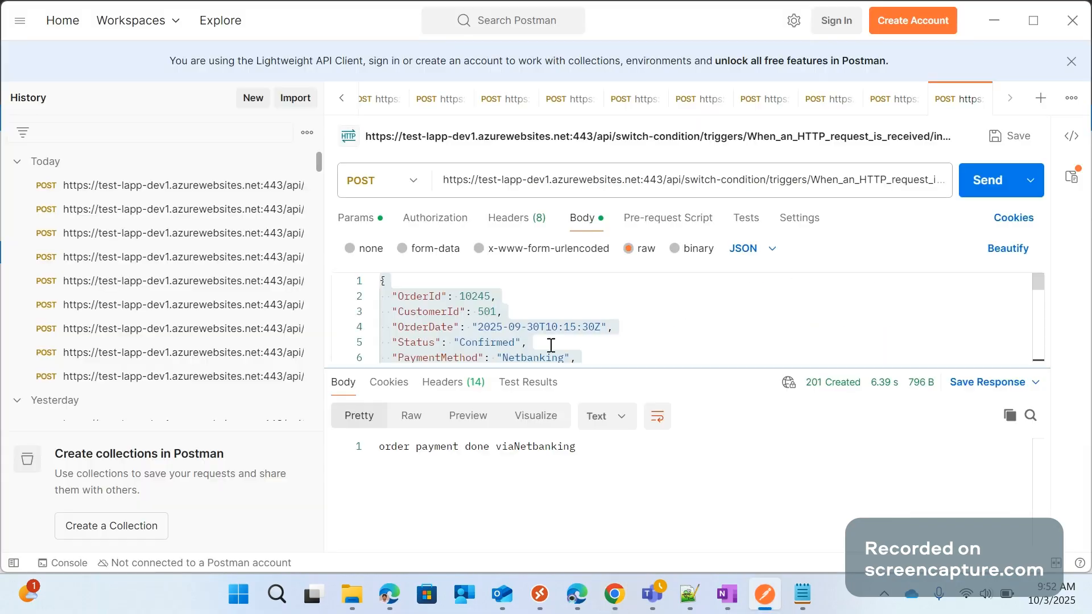
{"action": "left_click_drag", "start_coordinate": [662, 369], "coordinate": [659, 526]}
{"action": "left_click", "coordinate": [632, 383]}
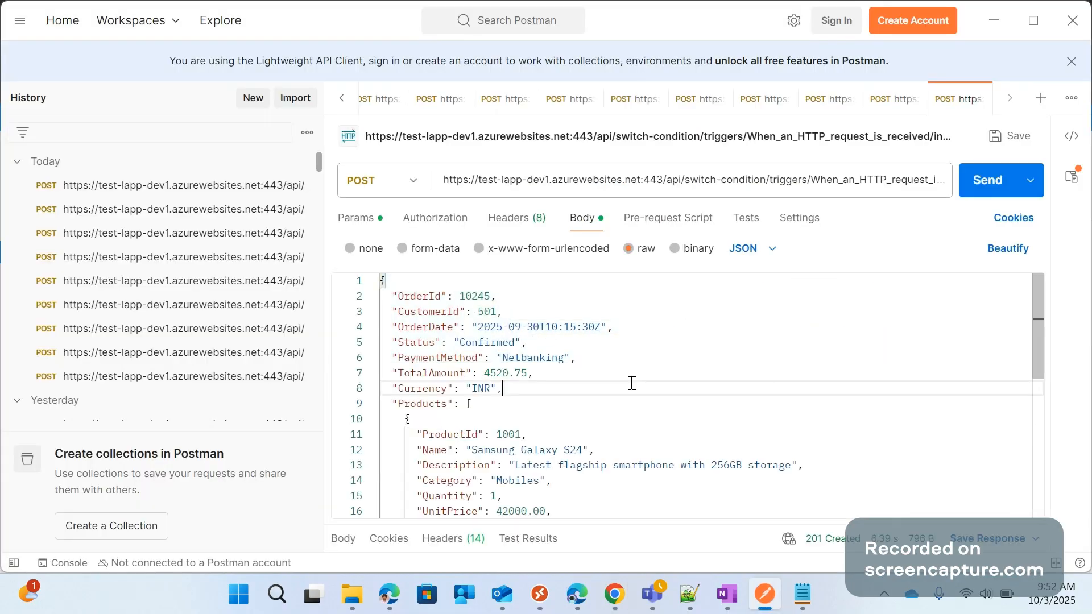
{"action": "scroll", "coordinate": [473, 396], "scroll_direction": "down", "scroll_amount": 3}
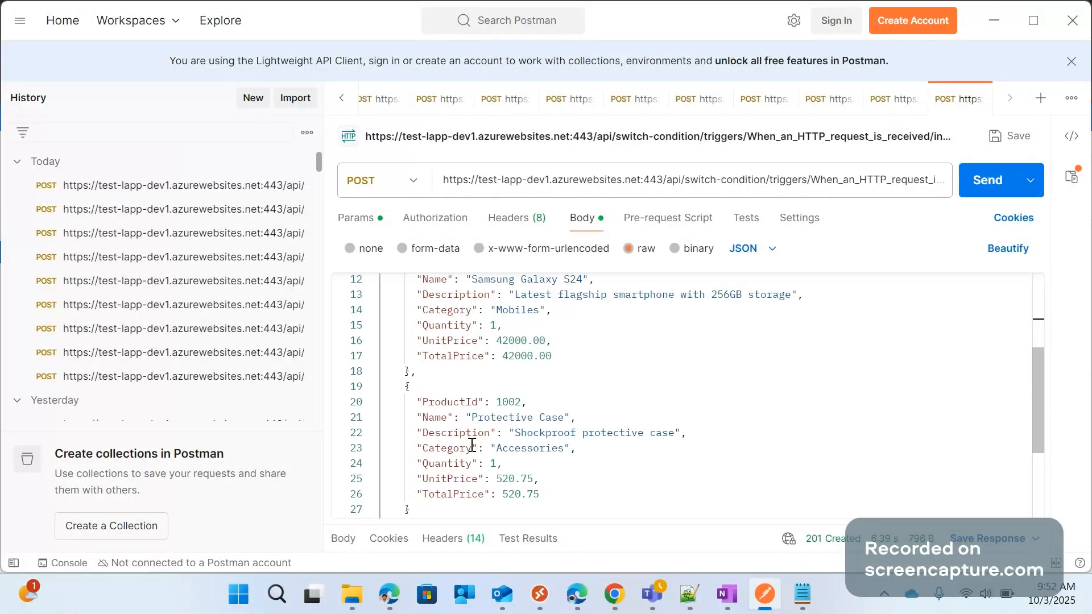
{"action": "scroll", "coordinate": [472, 438], "scroll_direction": "down", "scroll_amount": 3}
{"action": "double_click", "coordinate": [452, 388]}
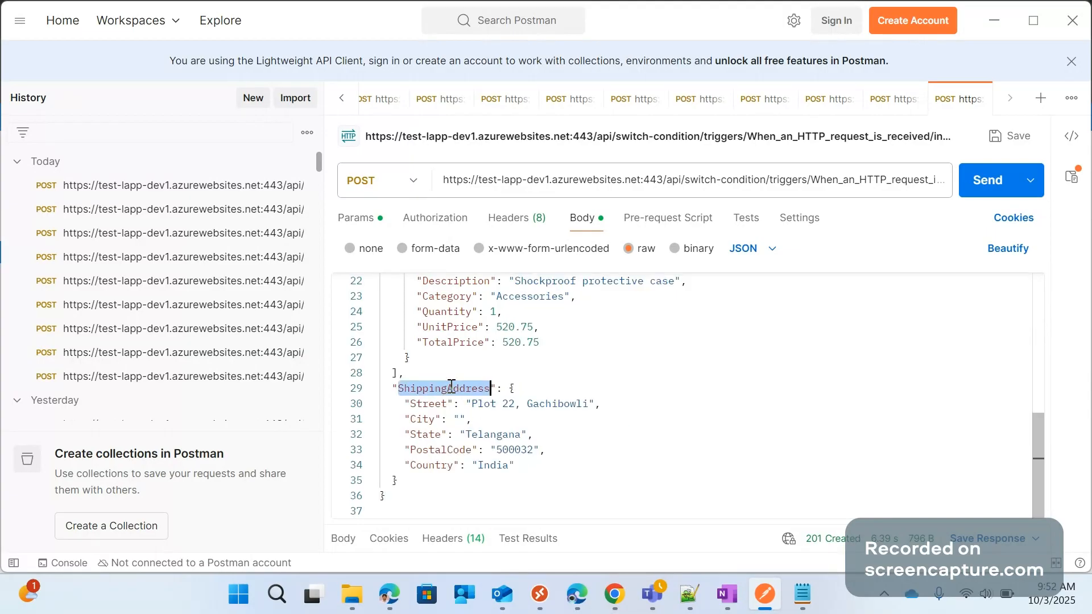
Fill the empty City value of ShippingAddress in the request body with Hyderabad and switch back to the Azure workflow designer
{"action": "double_click", "coordinate": [427, 419]}
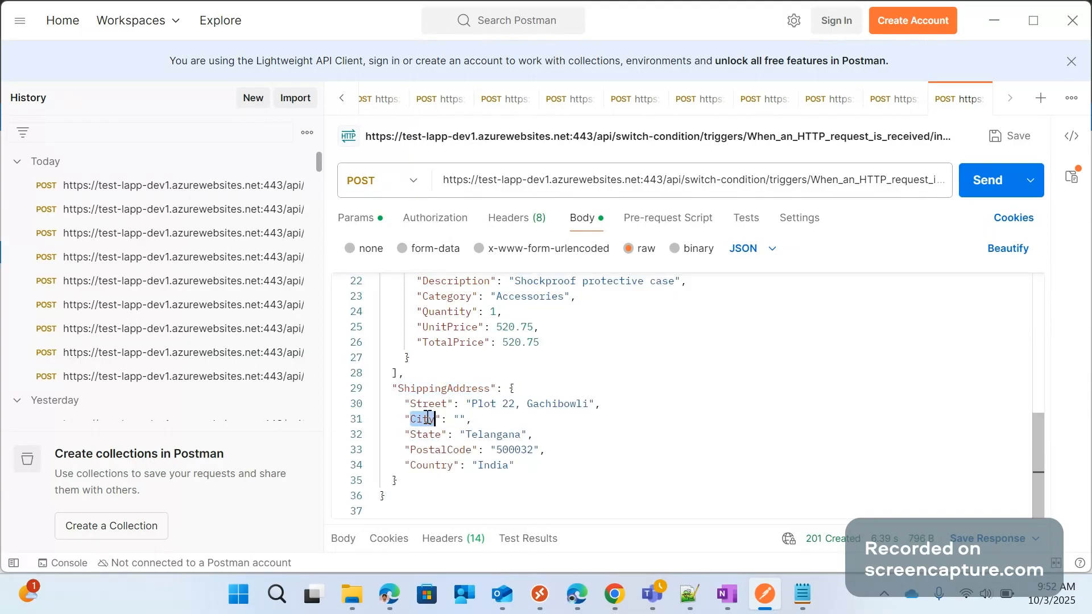
{"action": "left_click", "coordinate": [457, 421]}
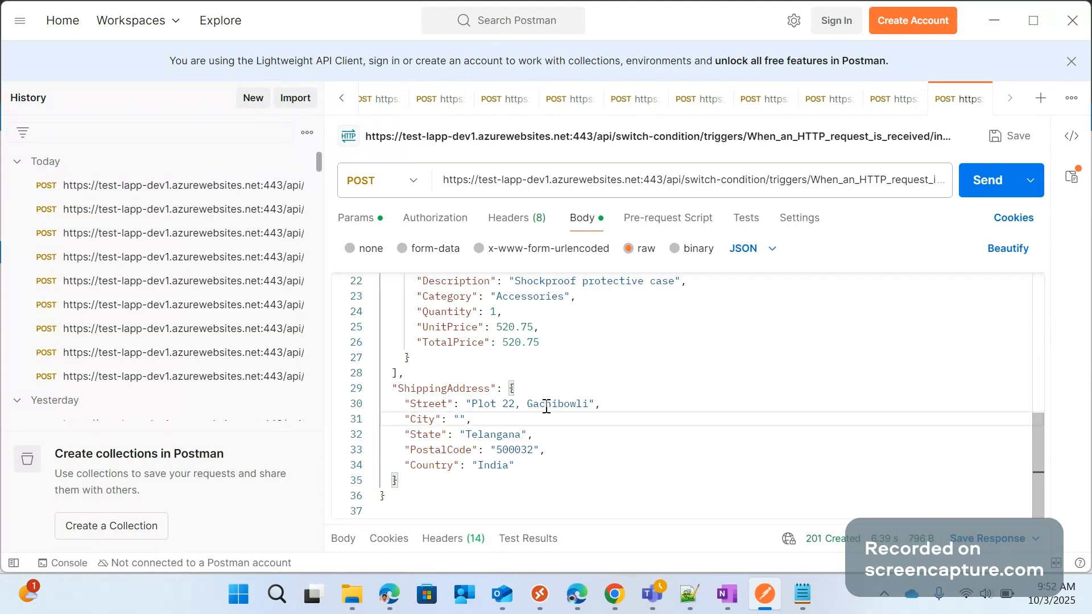
{"action": "type", "text": "Hyderabad"}
{"action": "left_click", "coordinate": [996, 27]}
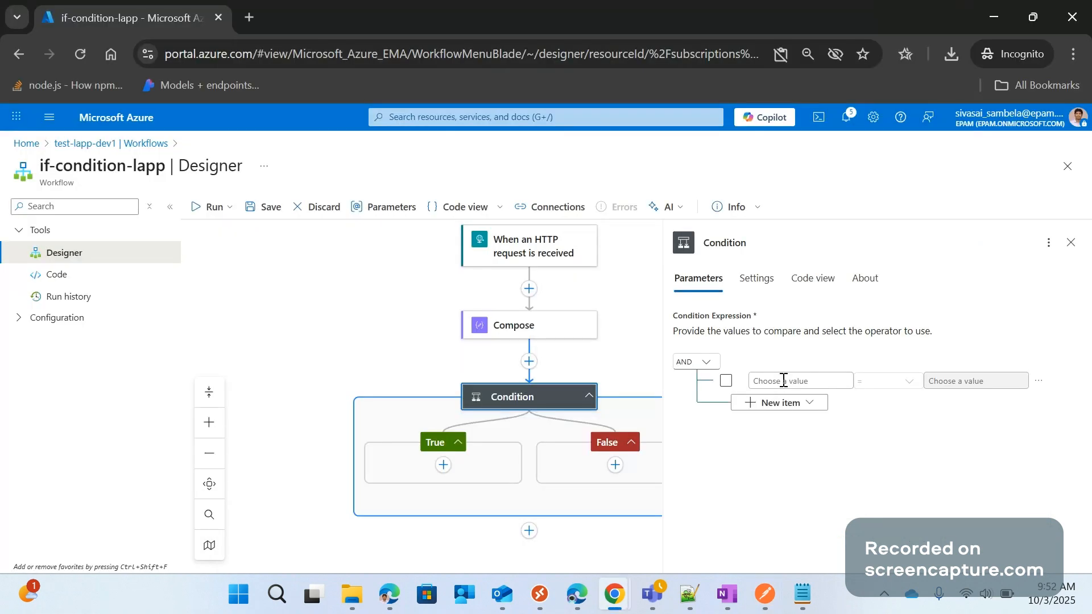
Open the expression editor for the condition's first value and expand the HTTP trigger's dynamic content to its shipping address entries
{"action": "left_click", "coordinate": [785, 383]}
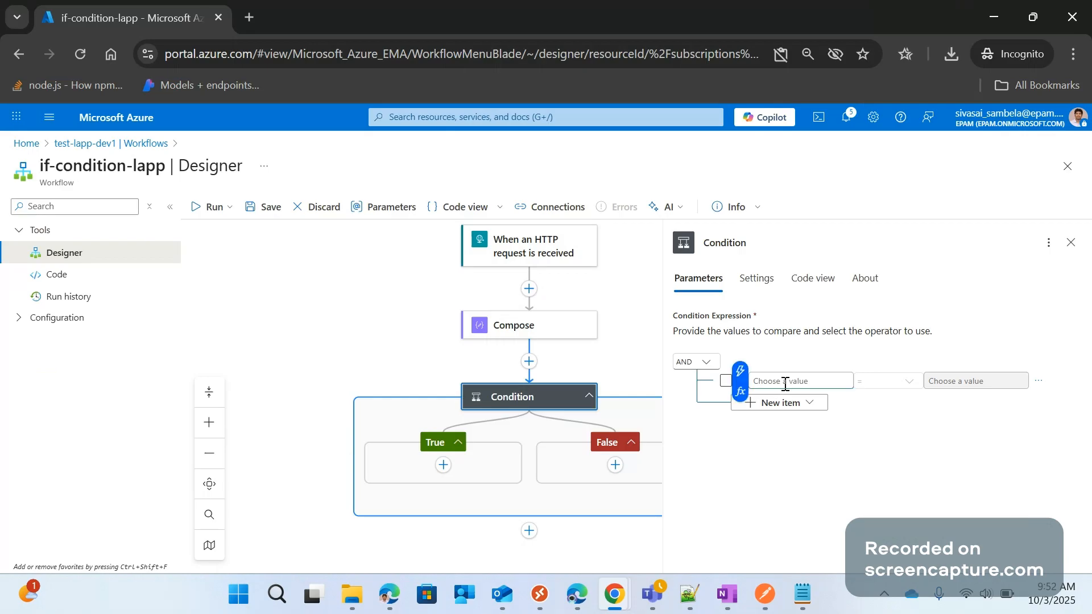
{"action": "left_click", "coordinate": [740, 394]}
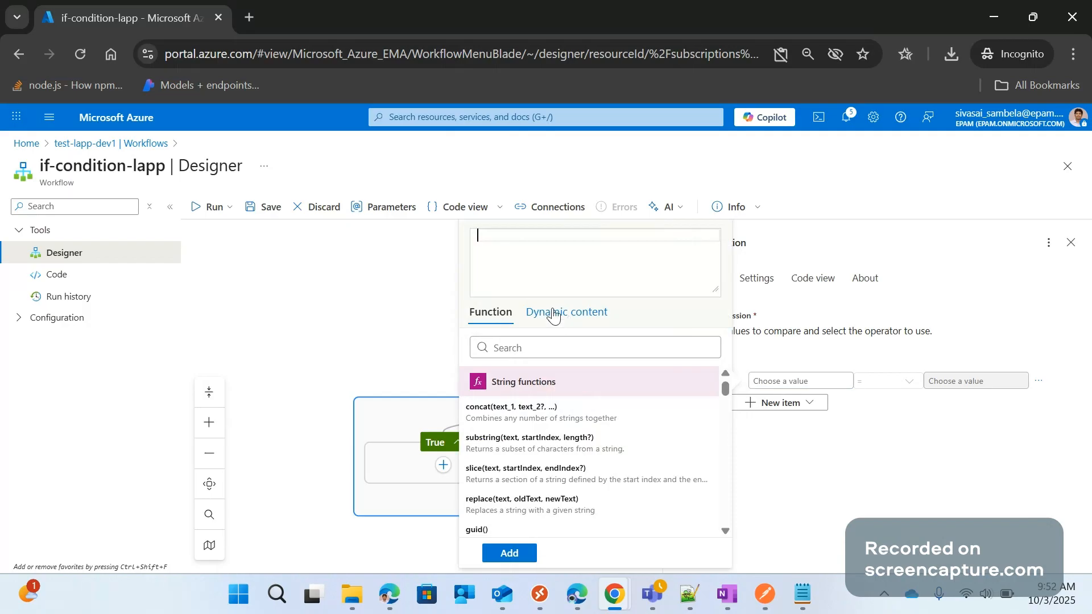
{"action": "left_click", "coordinate": [571, 315]}
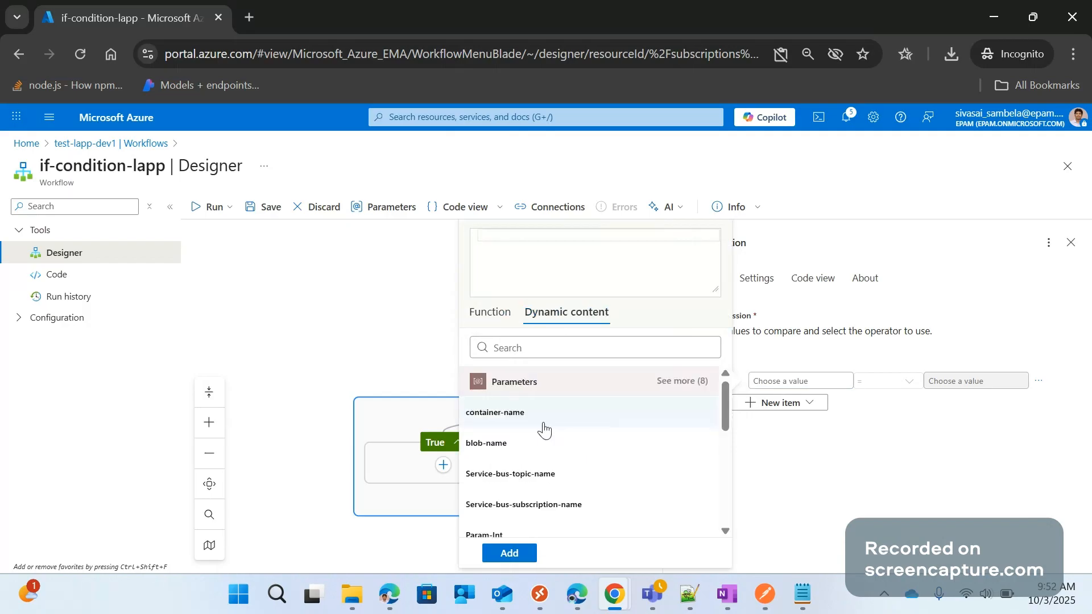
{"action": "scroll", "coordinate": [544, 431], "scroll_direction": "down", "scroll_amount": 5}
{"action": "scroll", "coordinate": [625, 437], "scroll_direction": "down", "scroll_amount": 2}
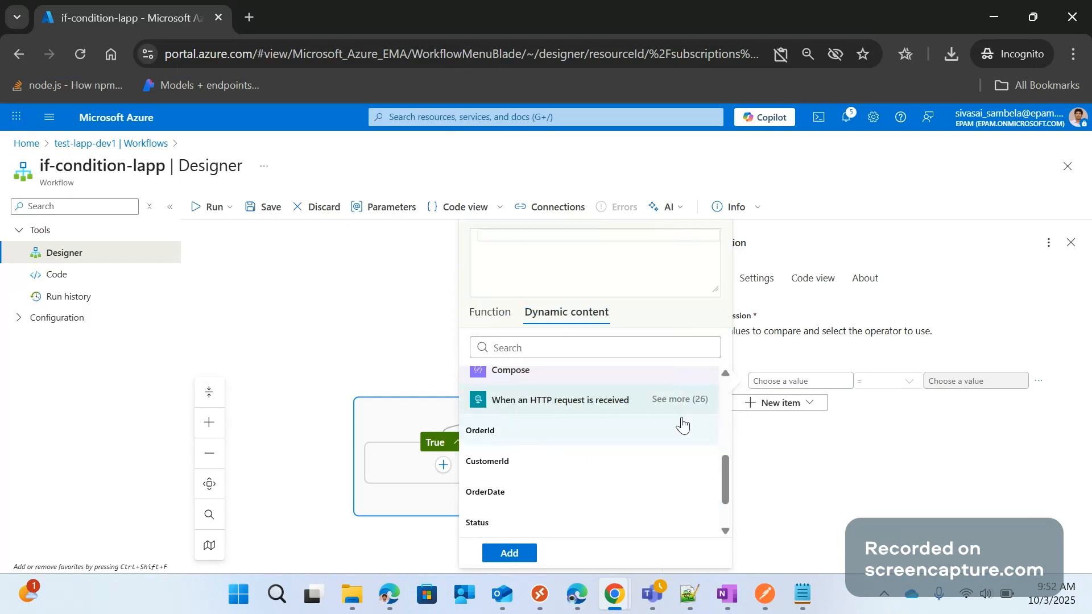
{"action": "left_click", "coordinate": [691, 400]}
{"action": "scroll", "coordinate": [578, 497], "scroll_direction": "down", "scroll_amount": 1}
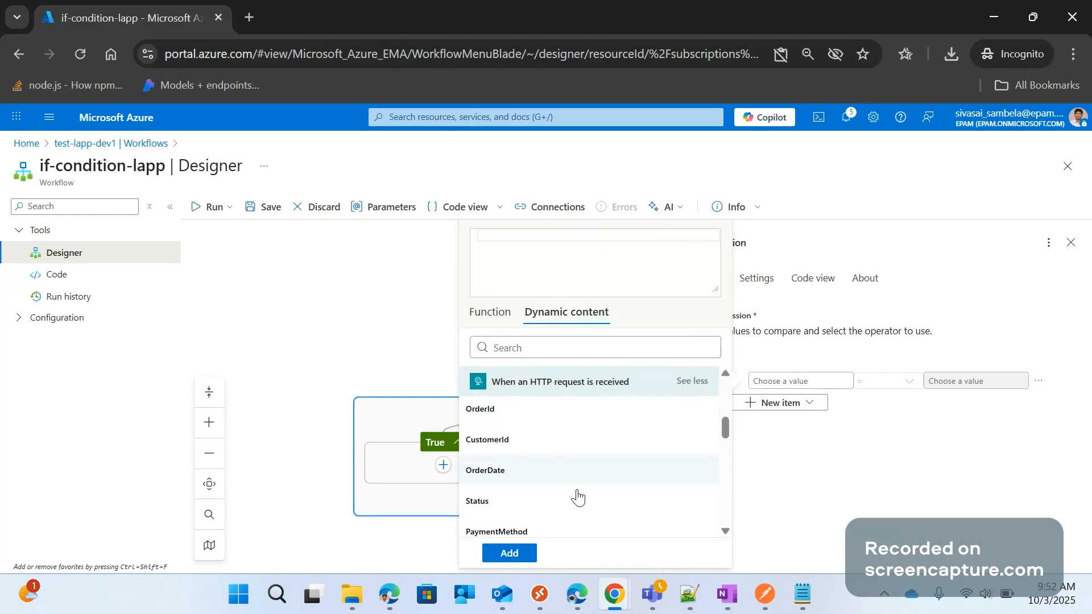
{"action": "scroll", "coordinate": [575, 491], "scroll_direction": "down", "scroll_amount": 3}
{"action": "scroll", "coordinate": [546, 492], "scroll_direction": "down", "scroll_amount": 2}
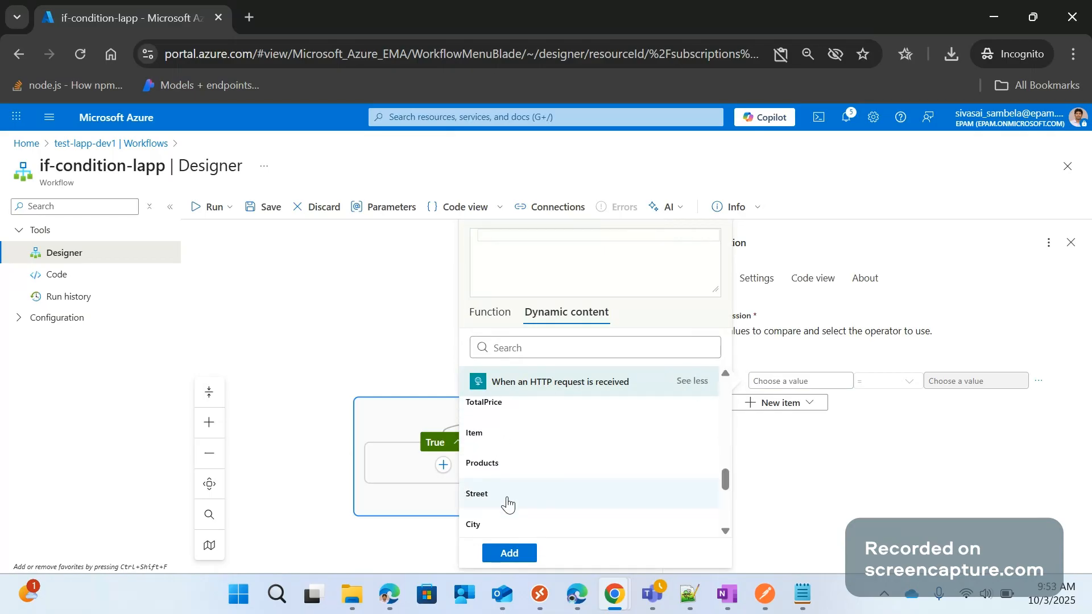
{"action": "scroll", "coordinate": [510, 493], "scroll_direction": "down", "scroll_amount": 3}
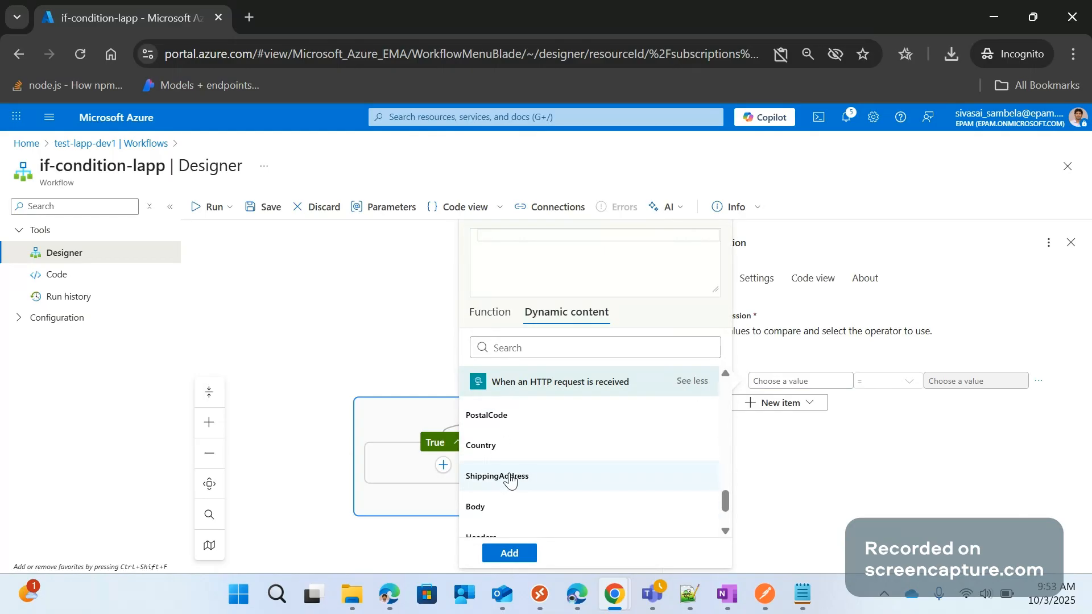
{"action": "left_click", "coordinate": [510, 478]}
{"action": "key", "text": "alt+Tab"}
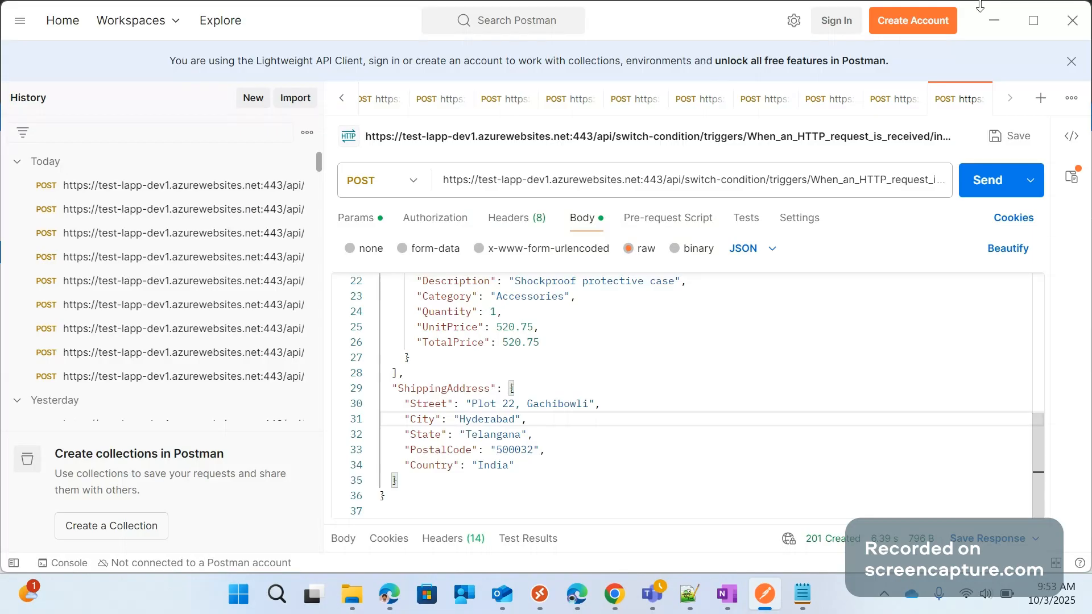
{"action": "left_click", "coordinate": [994, 20]}
{"action": "left_click", "coordinate": [662, 233]}
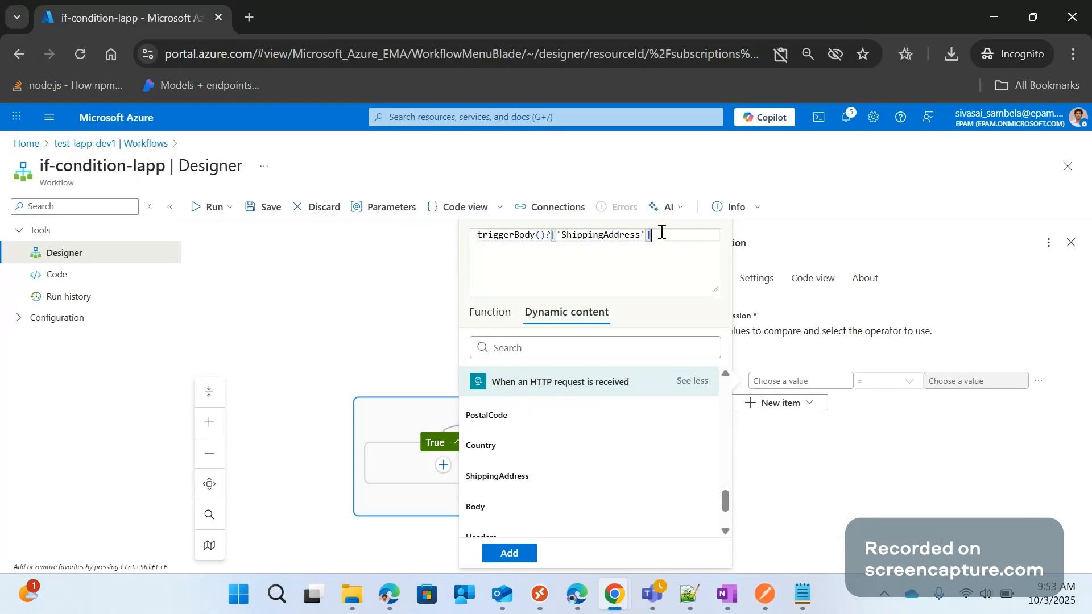
{"action": "type", "text": "?["}
{"action": "scroll", "coordinate": [505, 489], "scroll_direction": "up", "scroll_amount": 1}
{"action": "scroll", "coordinate": [495, 461], "scroll_direction": "up", "scroll_amount": 2}
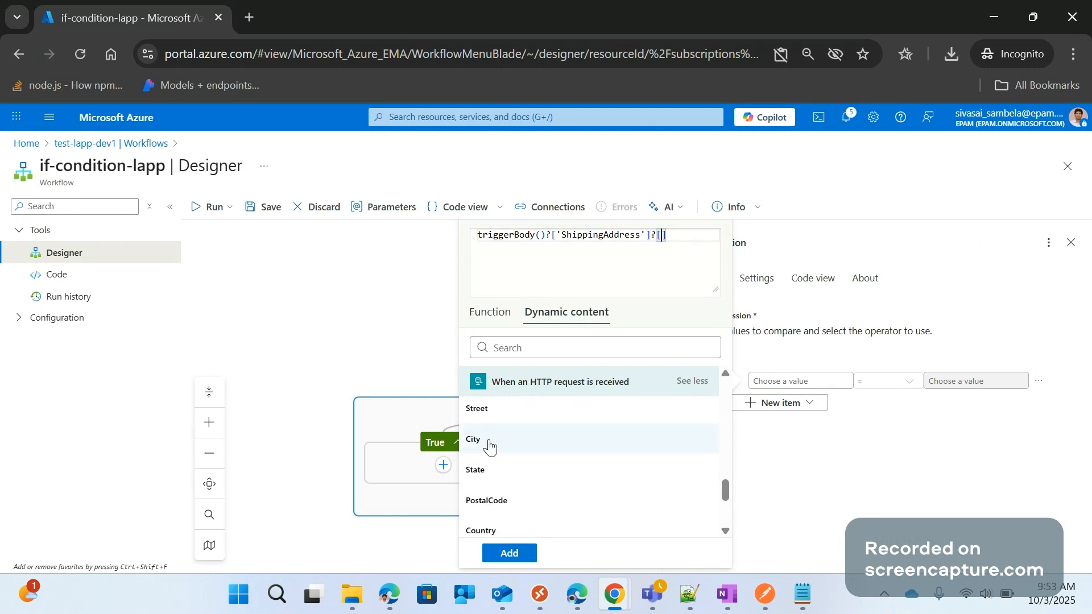
{"action": "left_click", "coordinate": [490, 448]}
{"action": "left_click", "coordinate": [664, 236]}
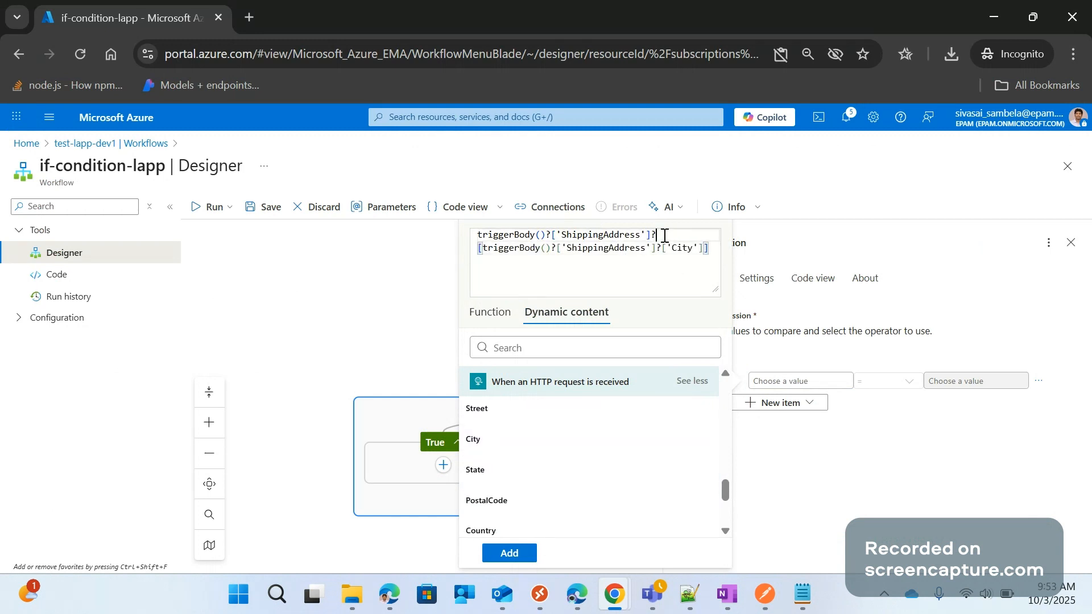
{"action": "left_click_drag", "start_coordinate": [664, 235], "coordinate": [455, 234]}
{"action": "key", "text": "BackSpace"}
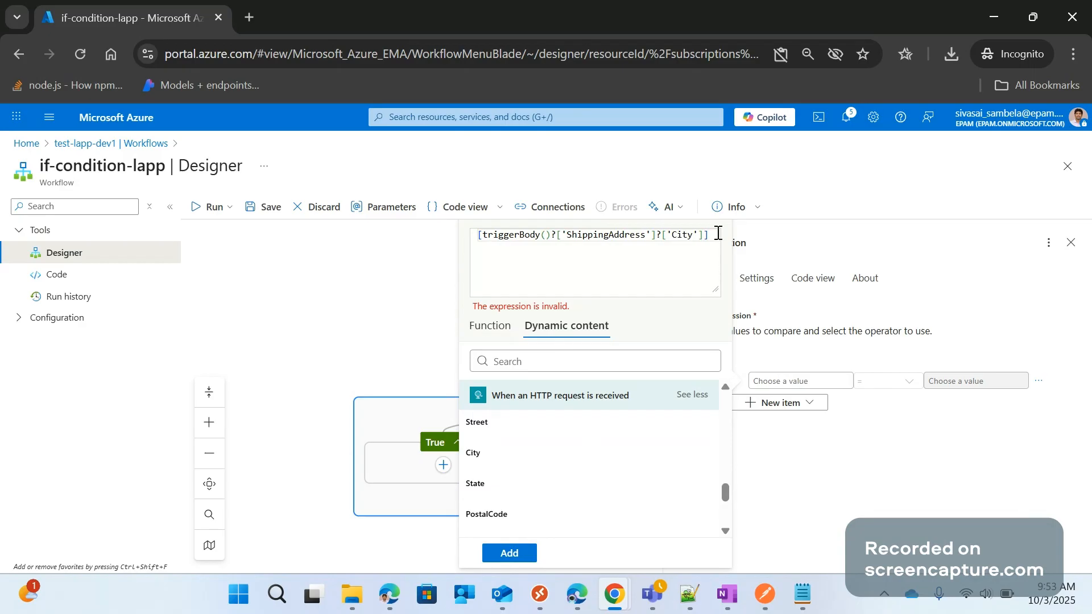
{"action": "left_click_drag", "start_coordinate": [718, 233], "coordinate": [446, 234]}
{"action": "key", "text": "BackSpace"}
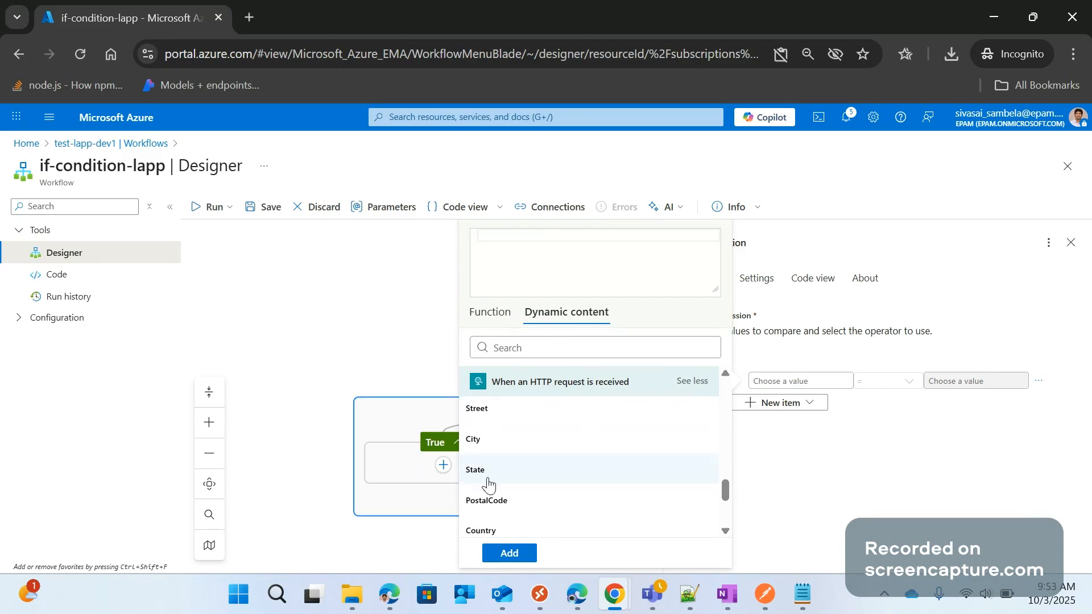
Add triggerBody()?['ShippingAddress']?['City'] as the condition's first value and enter Newyork as the value it must equal
{"action": "left_click", "coordinate": [493, 451]}
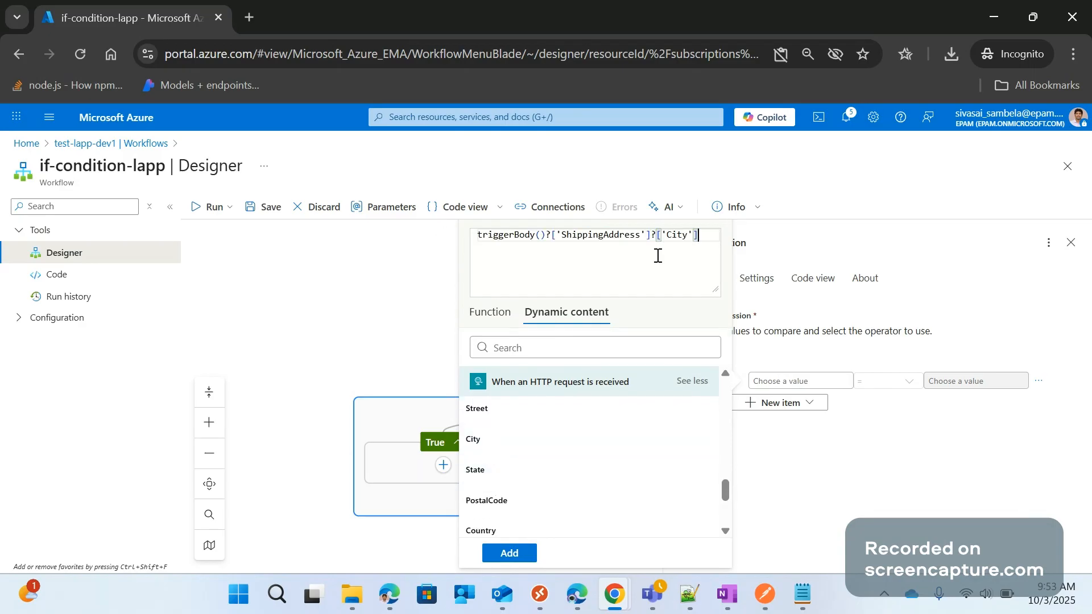
{"action": "left_click", "coordinate": [509, 553]}
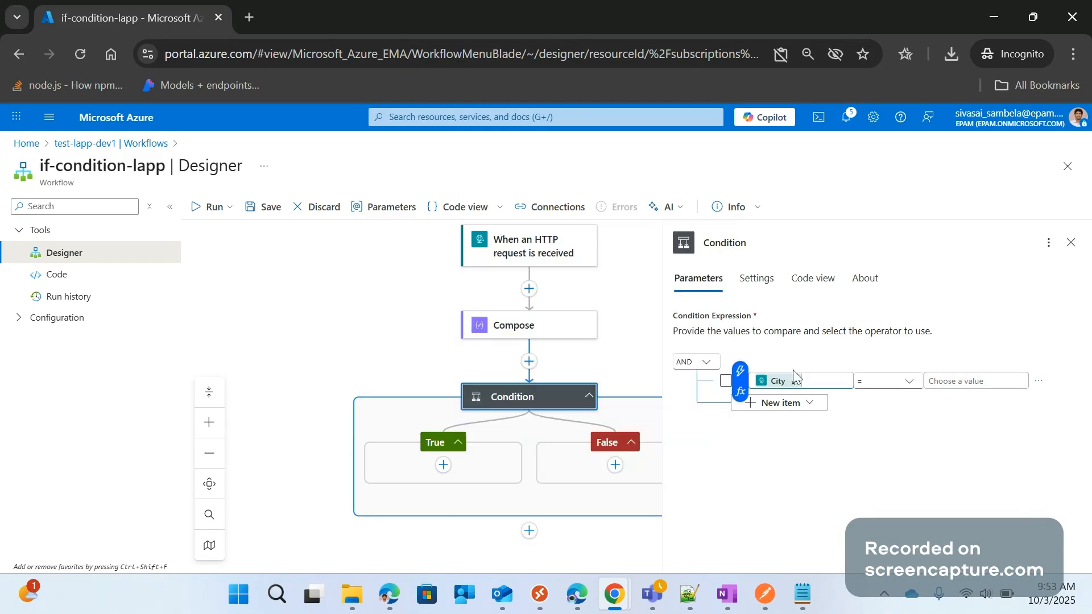
{"action": "left_click", "coordinate": [960, 380]}
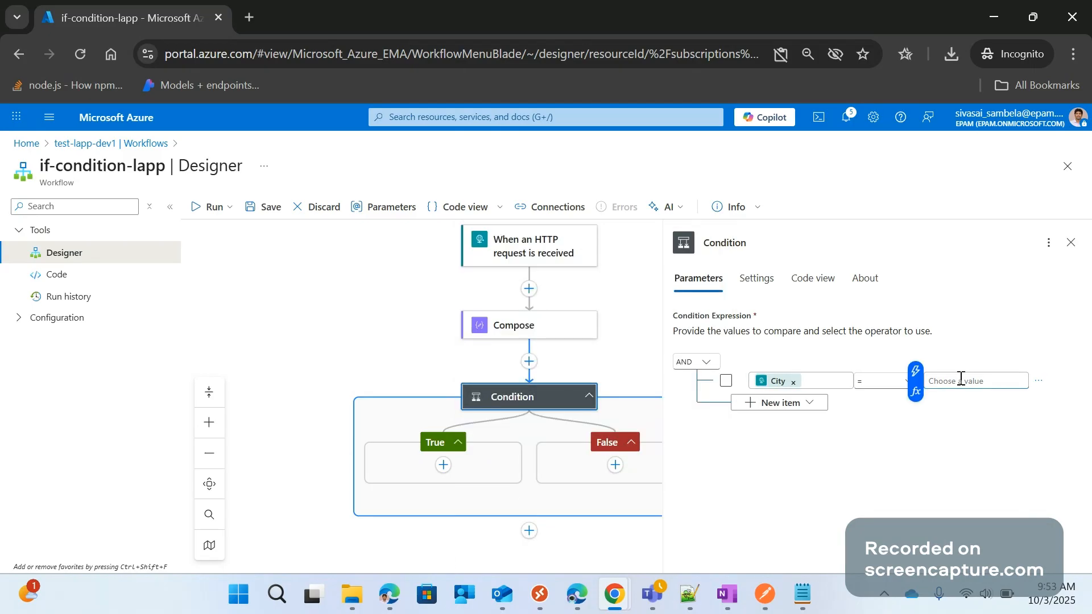
{"action": "type", "text": "Newyork"}
{"action": "left_click", "coordinate": [641, 328]}
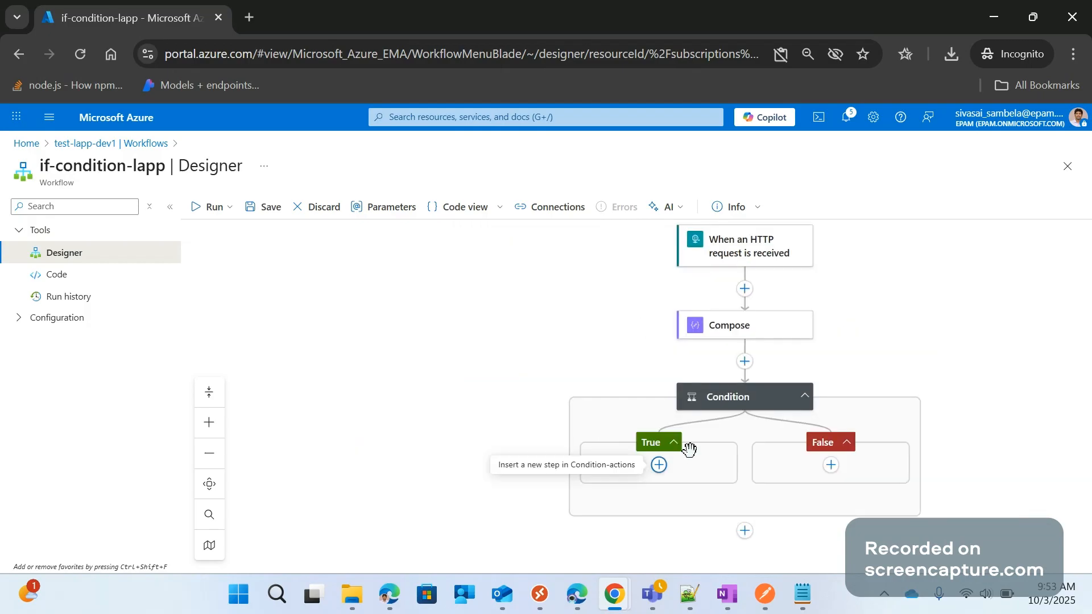
Search the actions for response and add the built-in Request Response action to the Condition's True branch
{"action": "left_click", "coordinate": [659, 465]}
{"action": "left_click", "coordinate": [717, 465]}
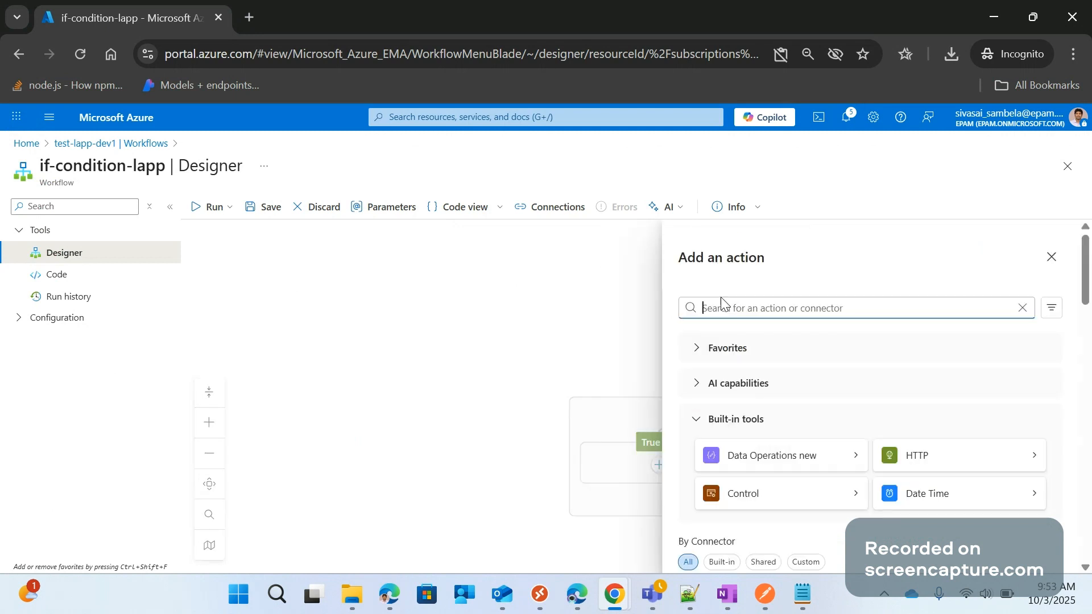
{"action": "type", "text": "response"}
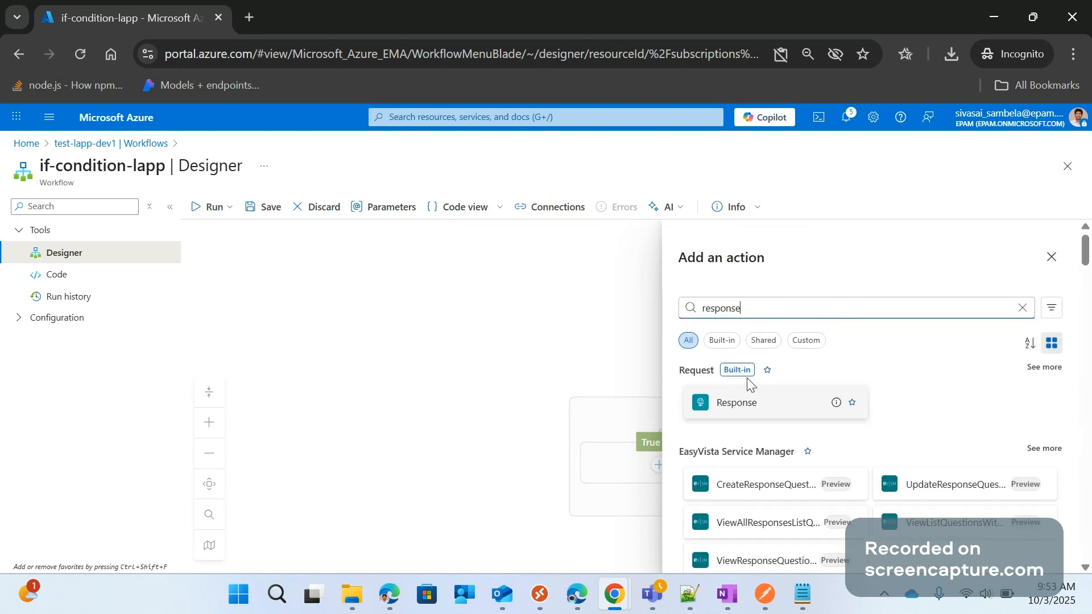
{"action": "left_click", "coordinate": [748, 401]}
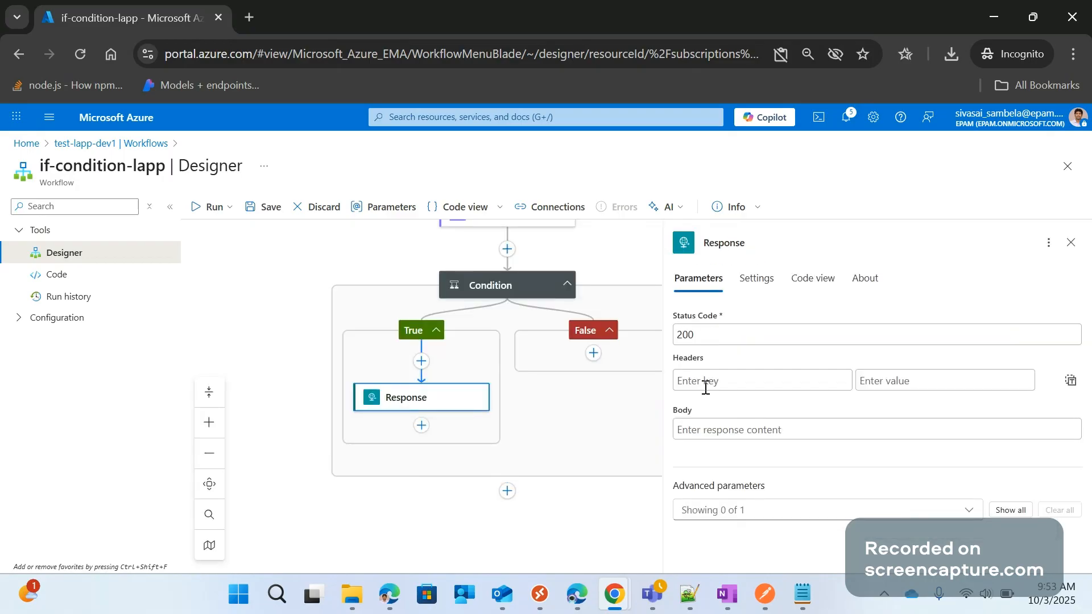
Start an expression for the Response body with the concat function and 'request was from ' as its first argument
{"action": "left_click", "coordinate": [705, 428]}
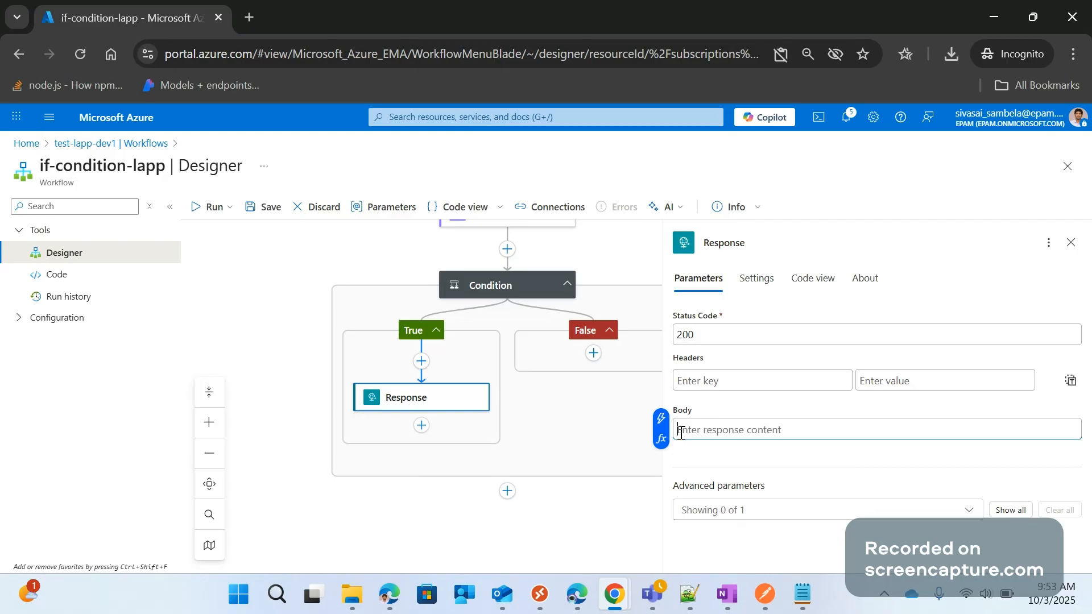
{"action": "left_click", "coordinate": [661, 438]}
{"action": "left_click", "coordinate": [505, 319]}
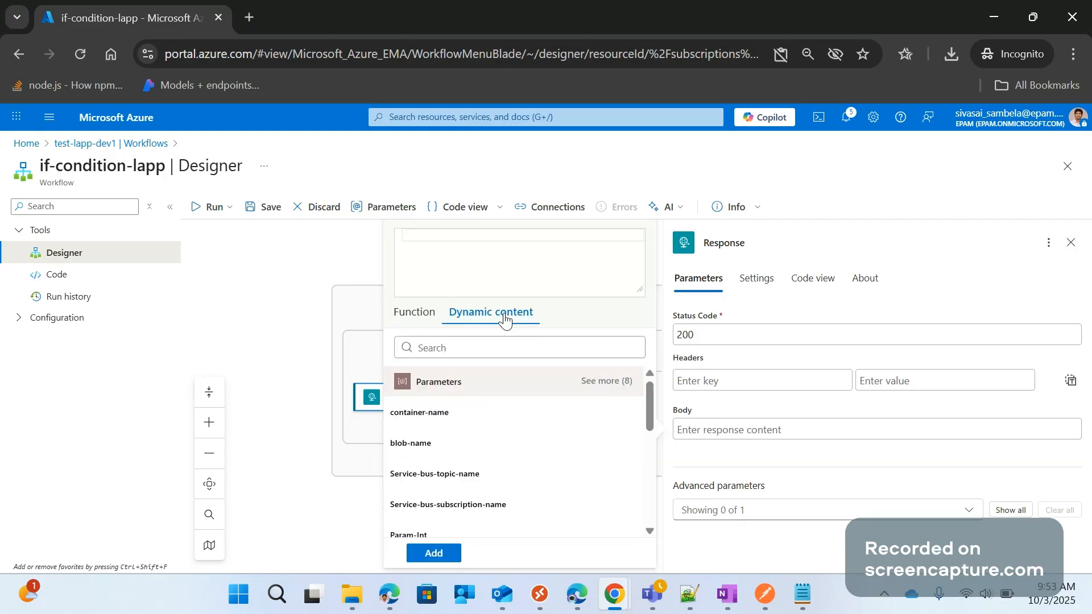
{"action": "left_click", "coordinate": [423, 319]}
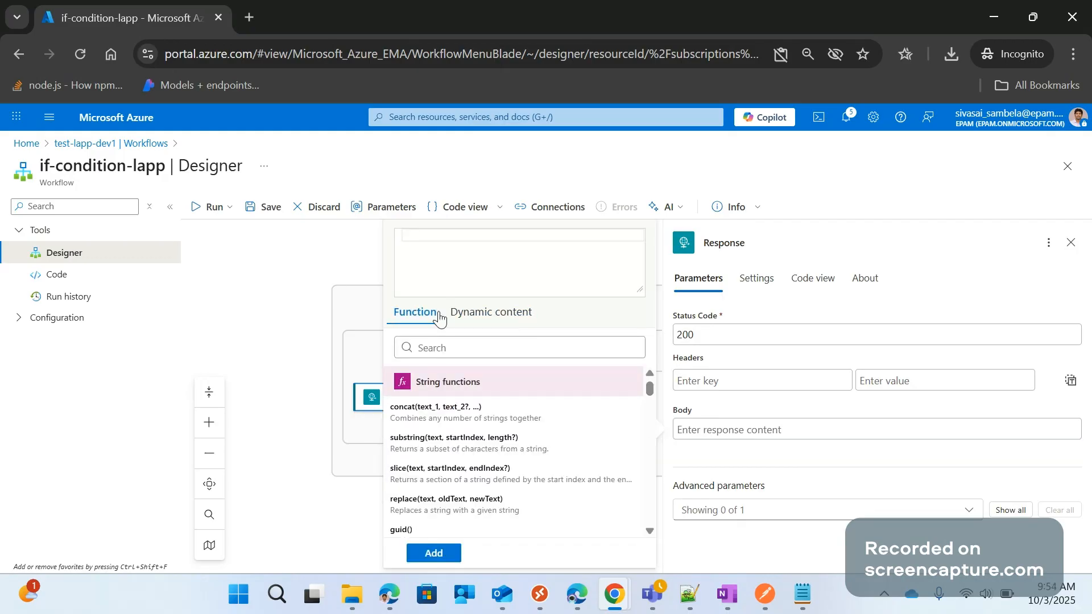
{"action": "left_click", "coordinate": [419, 414]}
{"action": "type", "text": "''"}
{"action": "type", "text": "Re"}
{"action": "key", "text": "BackSpace"}
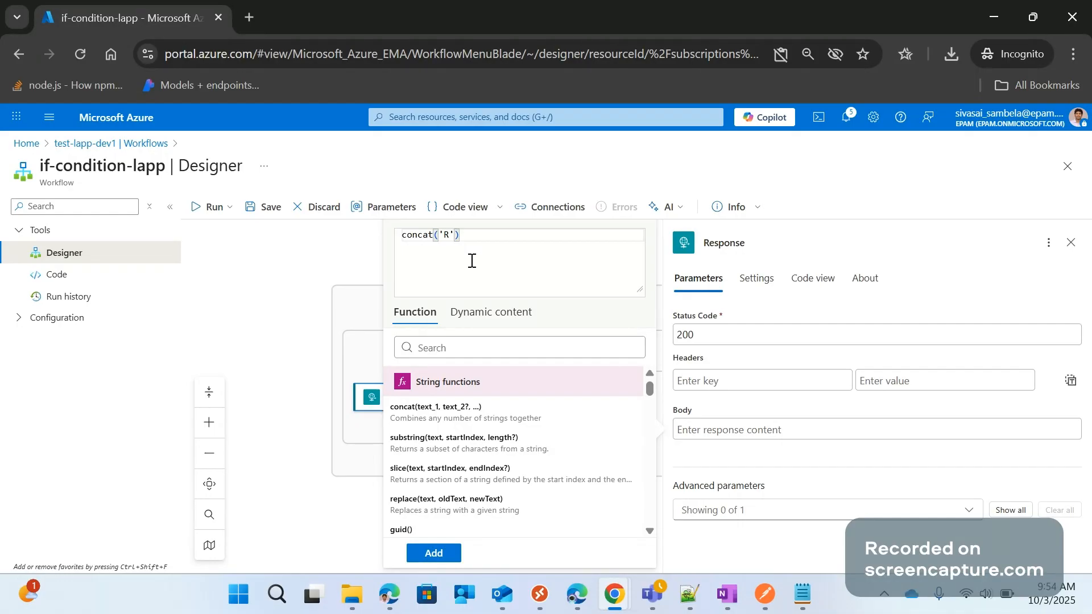
{"action": "key", "text": "BackSpace"}
{"action": "type", "text": "request was from '"}
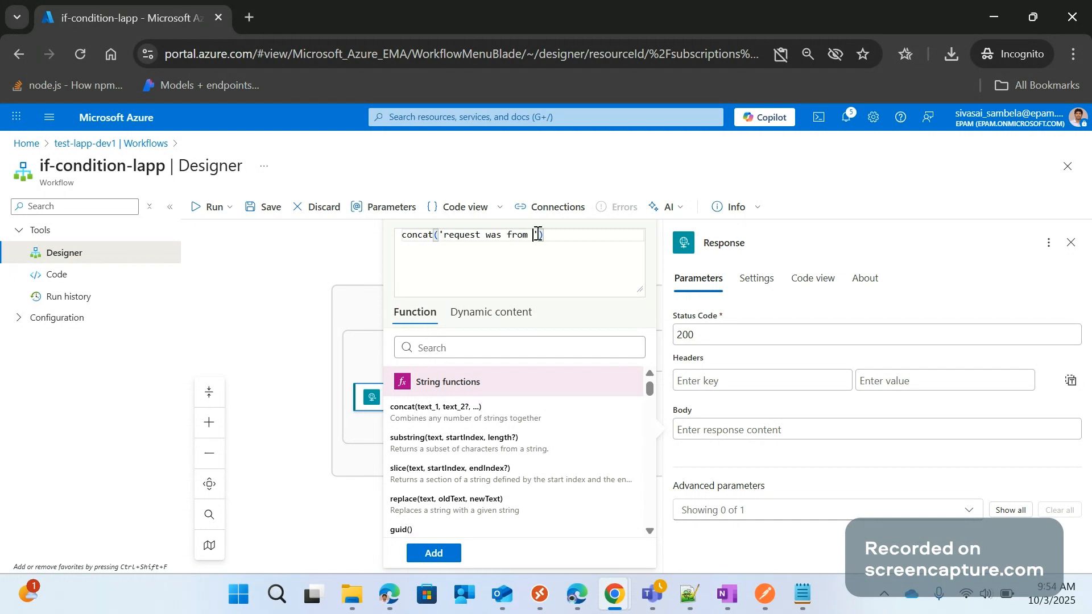
{"action": "type", "text": ","}
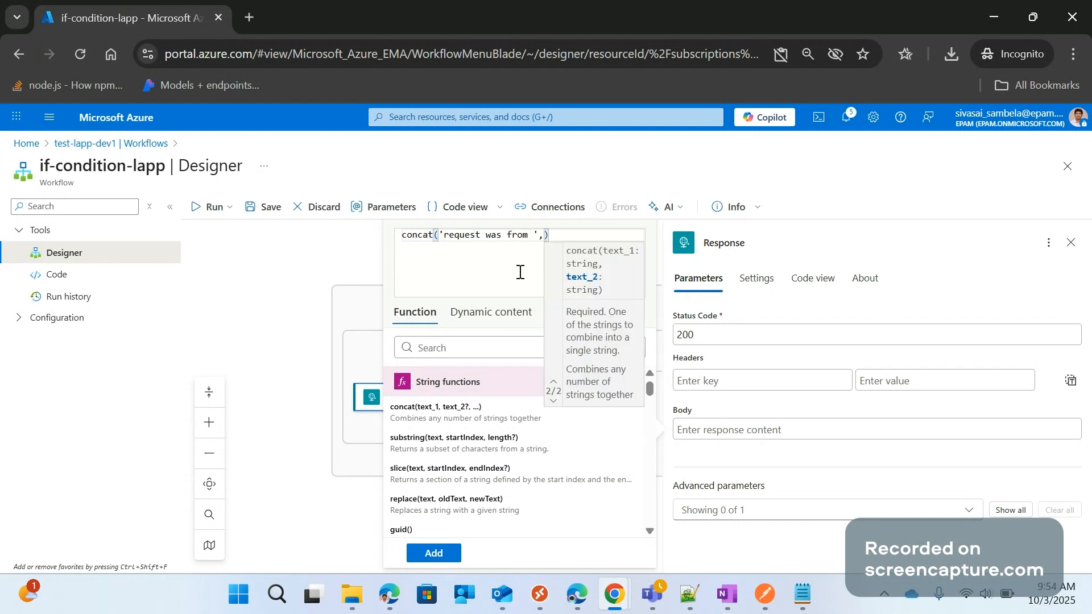
Insert the HTTP trigger's ShippingAddress dynamic content as the second argument of the concat expression
{"action": "left_click", "coordinate": [491, 311]}
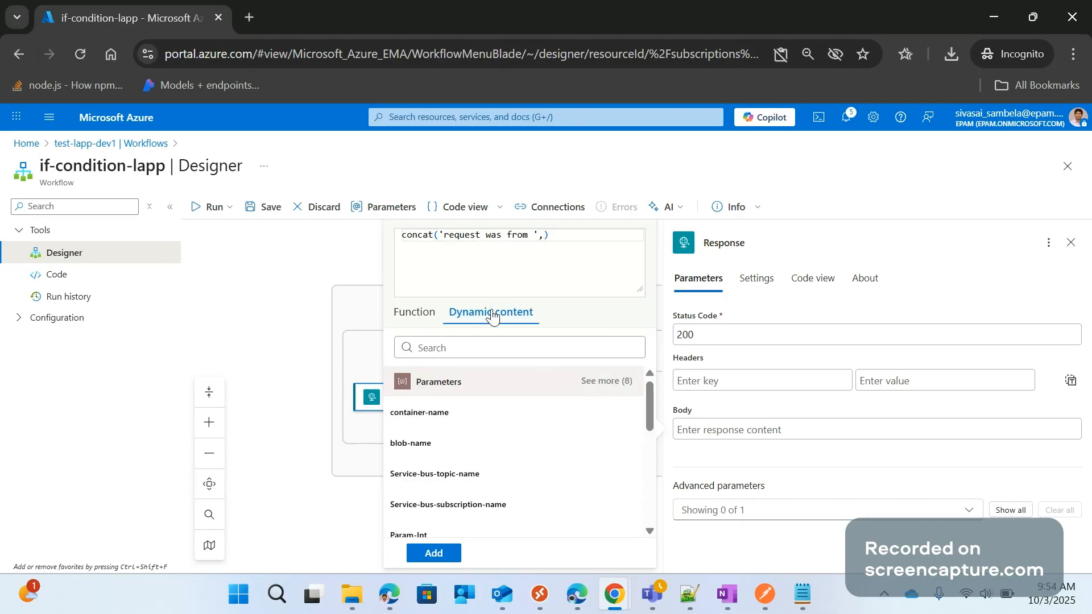
{"action": "scroll", "coordinate": [488, 463], "scroll_direction": "down", "scroll_amount": 3}
{"action": "scroll", "coordinate": [490, 462], "scroll_direction": "down", "scroll_amount": 2}
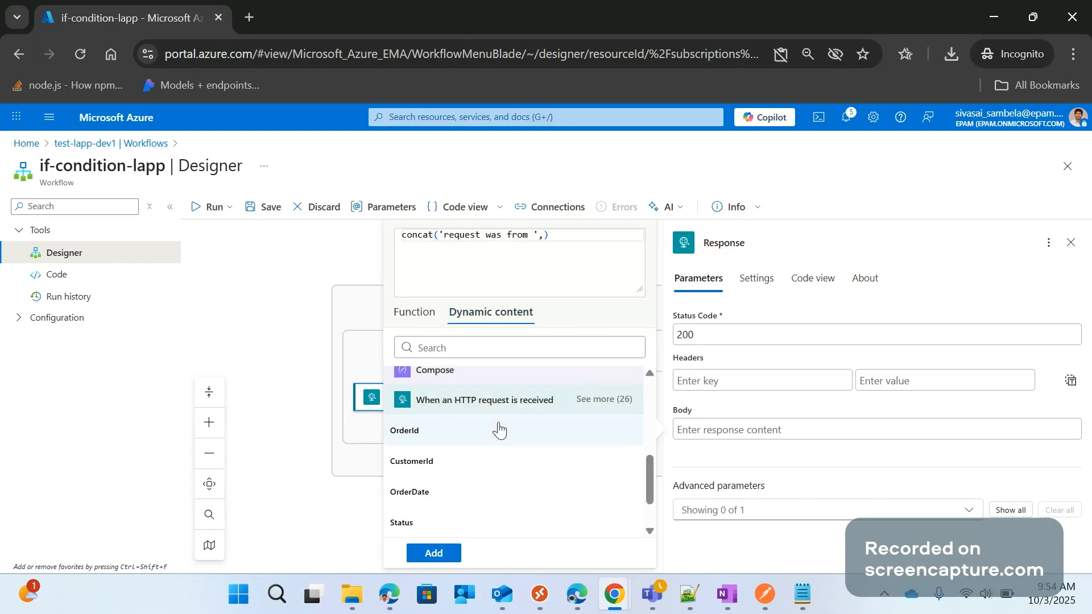
{"action": "scroll", "coordinate": [504, 458], "scroll_direction": "down", "scroll_amount": 1}
{"action": "scroll", "coordinate": [489, 469], "scroll_direction": "up", "scroll_amount": 1}
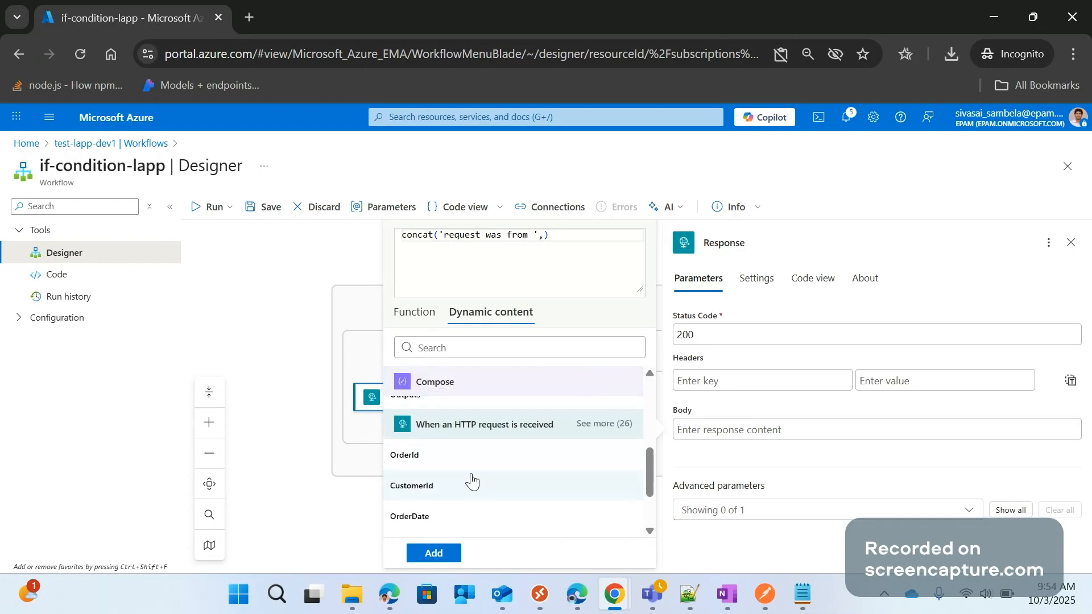
{"action": "left_click", "coordinate": [605, 425]}
{"action": "scroll", "coordinate": [542, 469], "scroll_direction": "down", "scroll_amount": 2}
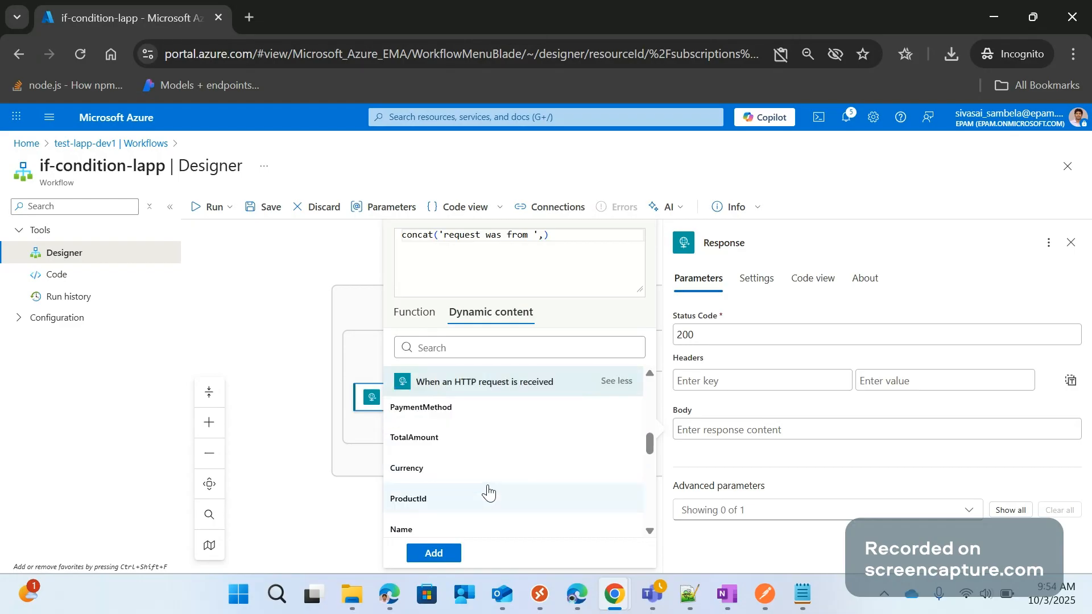
{"action": "scroll", "coordinate": [489, 493], "scroll_direction": "down", "scroll_amount": 2}
{"action": "scroll", "coordinate": [469, 481], "scroll_direction": "down", "scroll_amount": 2}
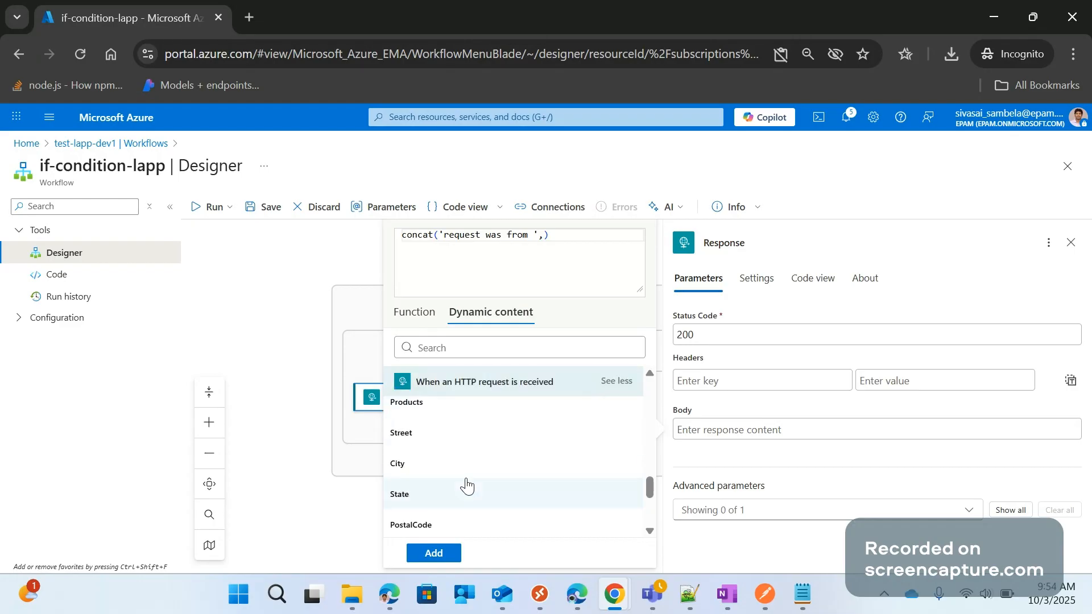
{"action": "scroll", "coordinate": [467, 486], "scroll_direction": "down", "scroll_amount": 2}
{"action": "left_click", "coordinate": [444, 434]}
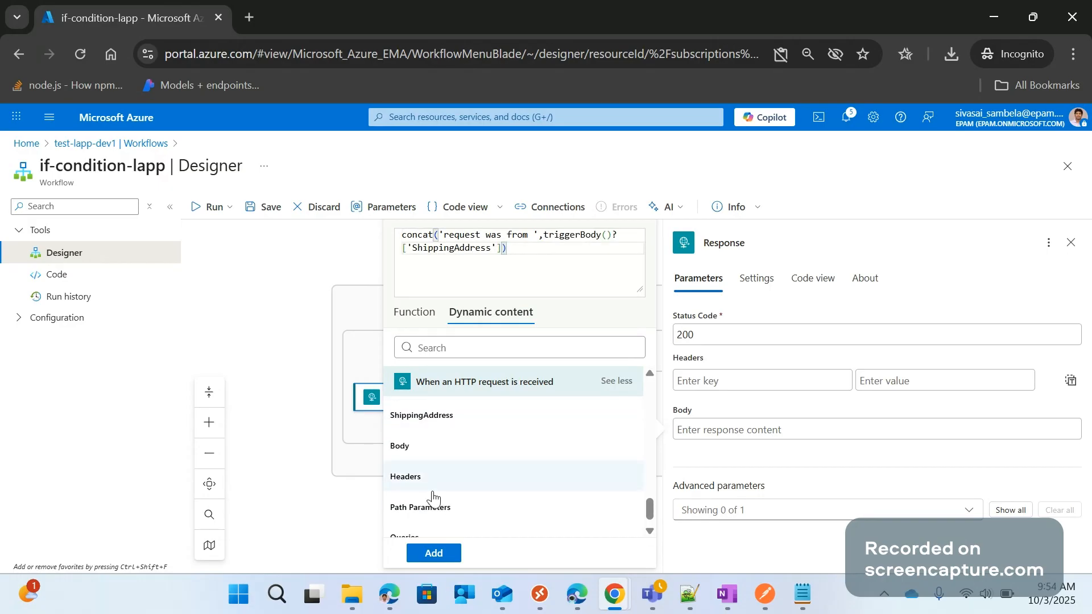
Add the completed concat expression to the True branch Response's body and close the action's settings
{"action": "left_click", "coordinate": [434, 553]}
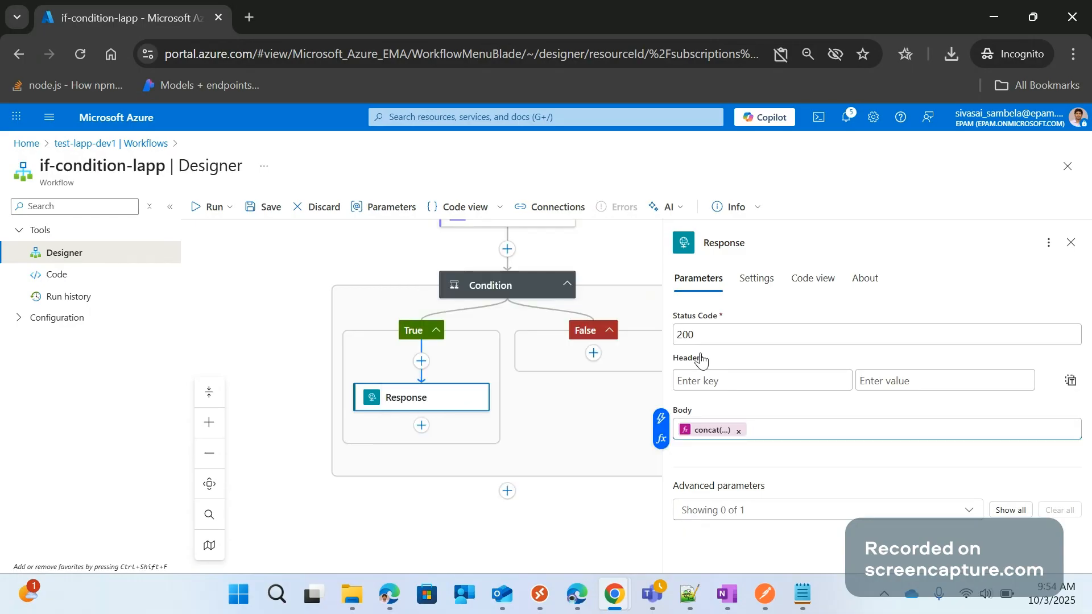
{"action": "left_click", "coordinate": [612, 243]}
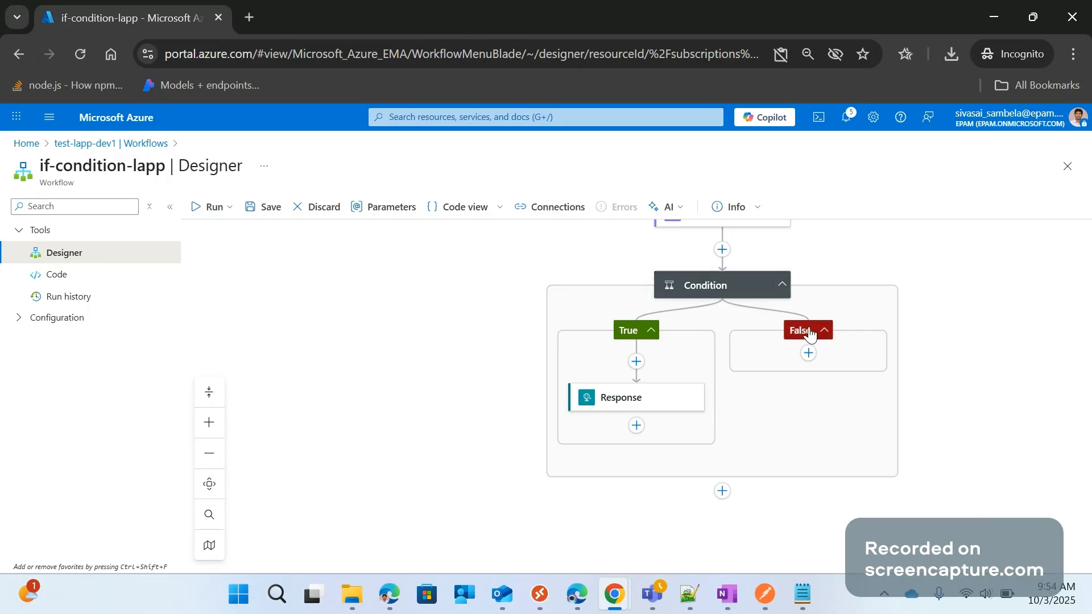
Search the actions for resp and add the built-in Request Response action to the Condition's False branch
{"action": "left_click", "coordinate": [820, 336]}
{"action": "left_click", "coordinate": [819, 335]}
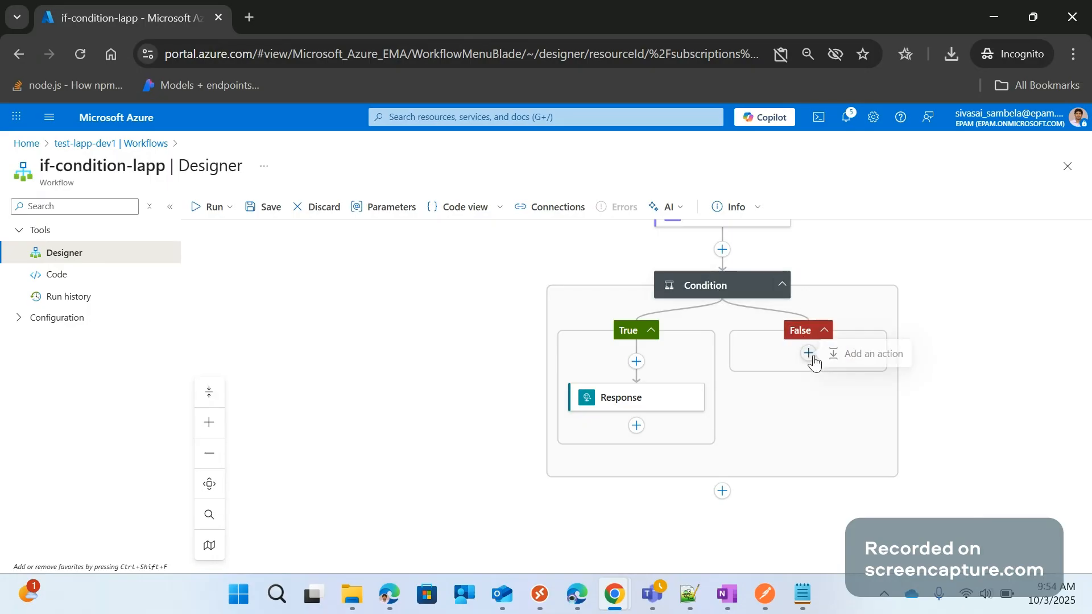
{"action": "left_click", "coordinate": [814, 359]}
{"action": "type", "text": "r"}
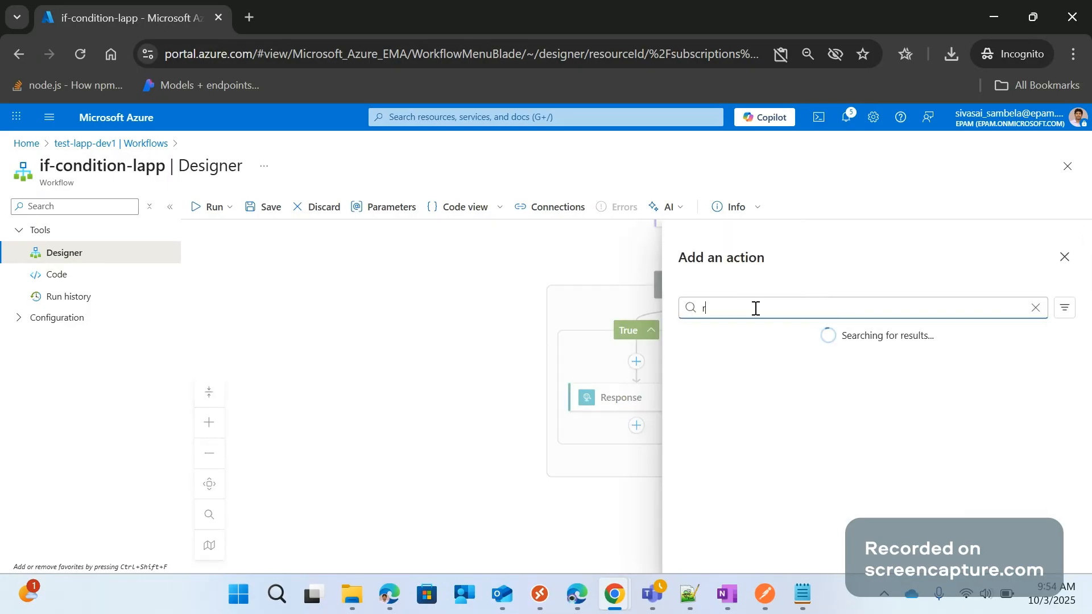
{"action": "type", "text": "esp"}
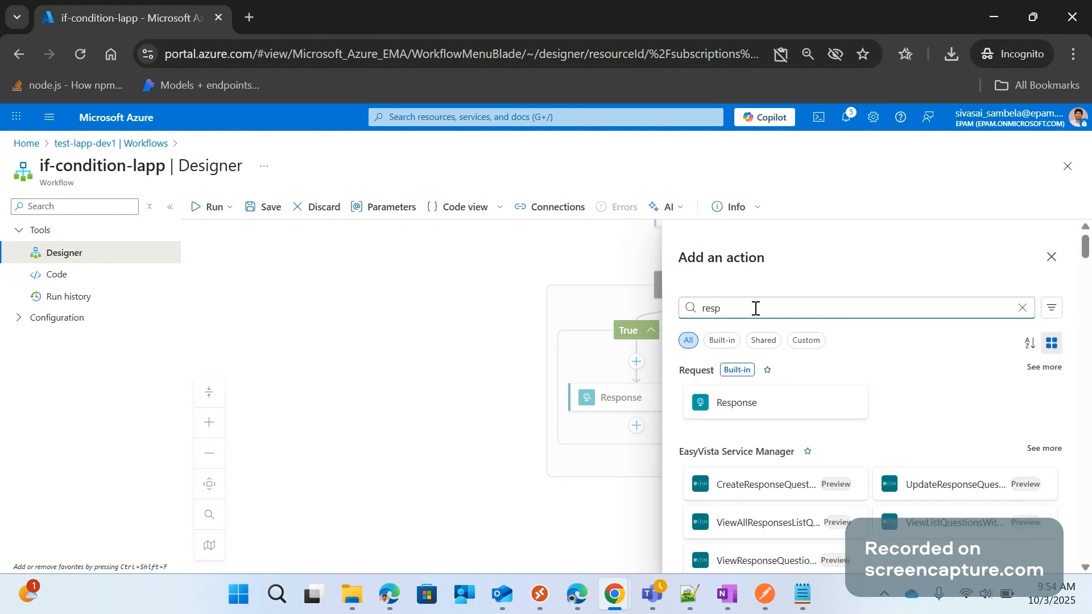
{"action": "left_click", "coordinate": [746, 404]}
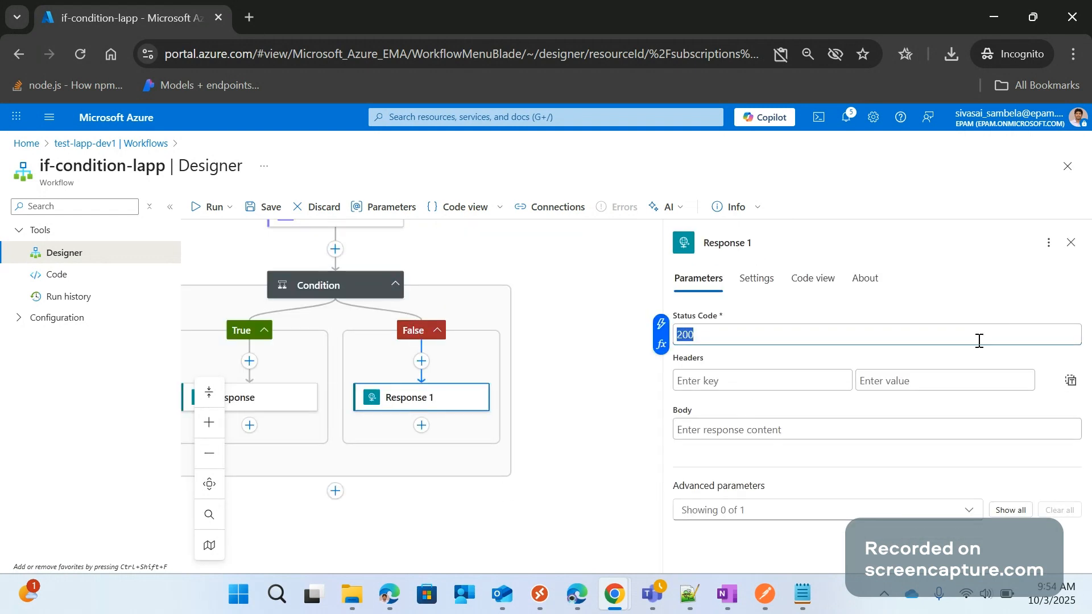
Search Google for failure http status codes in a new browser tab
{"action": "left_click", "coordinate": [243, 7]}
{"action": "type", "text": "f"}
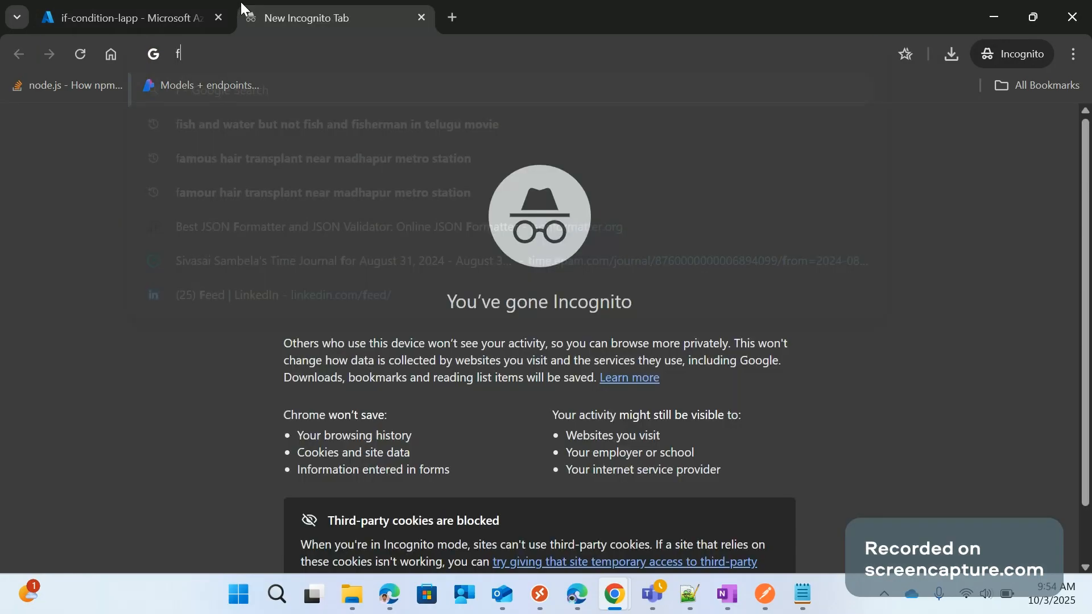
{"action": "type", "text": "ailure http st"}
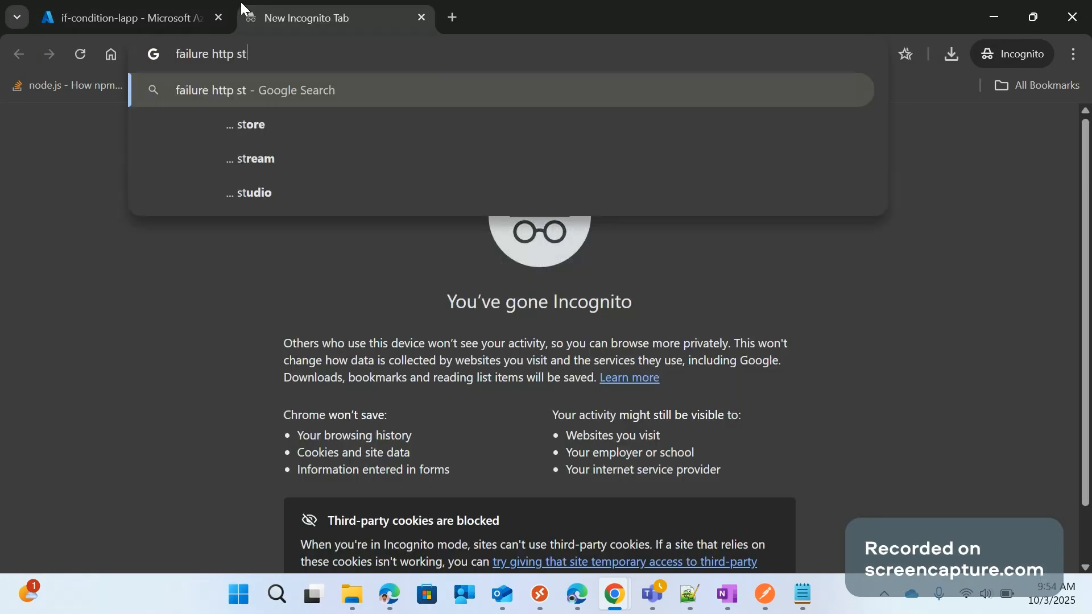
{"action": "type", "text": "atus code"}
{"action": "type", "text": "s"}
{"action": "key", "text": "Return"}
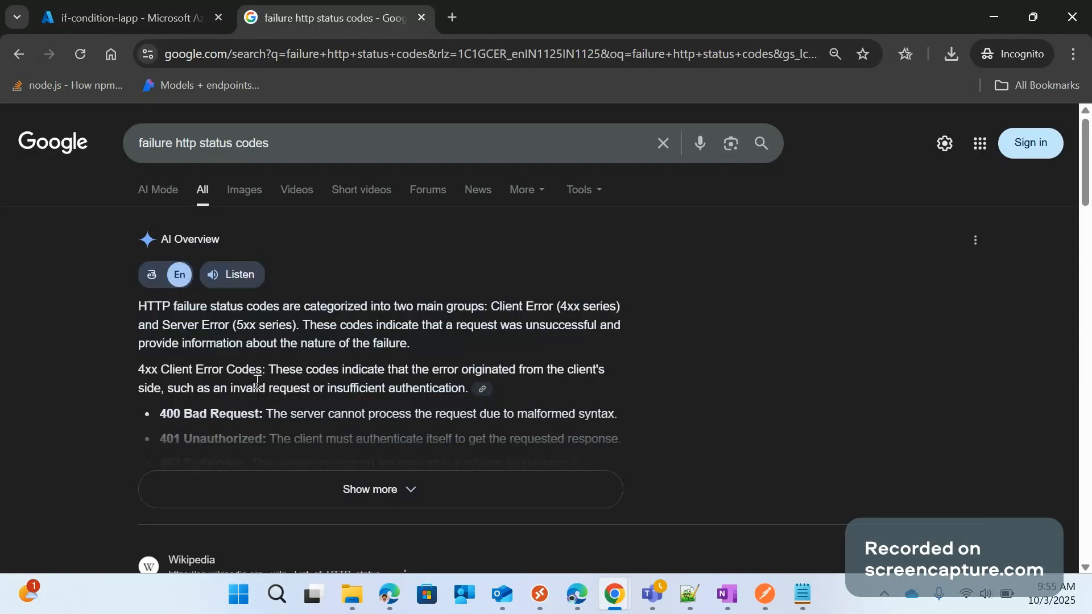
Expand the AI overview and examine its 4xx client and 5xx server error codes, down to the web results
{"action": "left_click", "coordinate": [348, 473]}
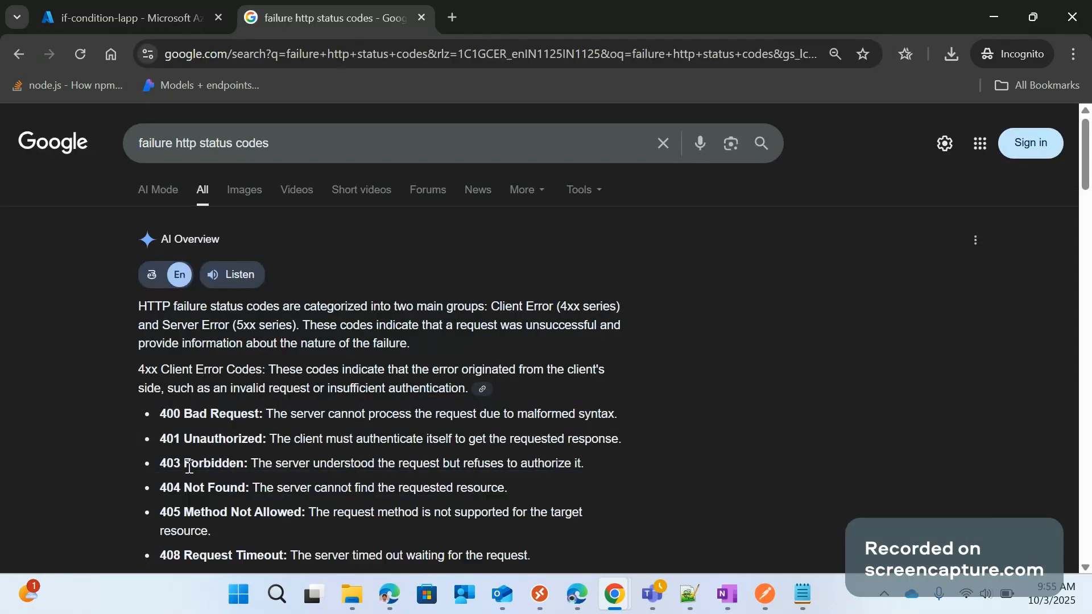
{"action": "scroll", "coordinate": [216, 457], "scroll_direction": "down", "scroll_amount": 2}
{"action": "scroll", "coordinate": [215, 450], "scroll_direction": "down", "scroll_amount": 2}
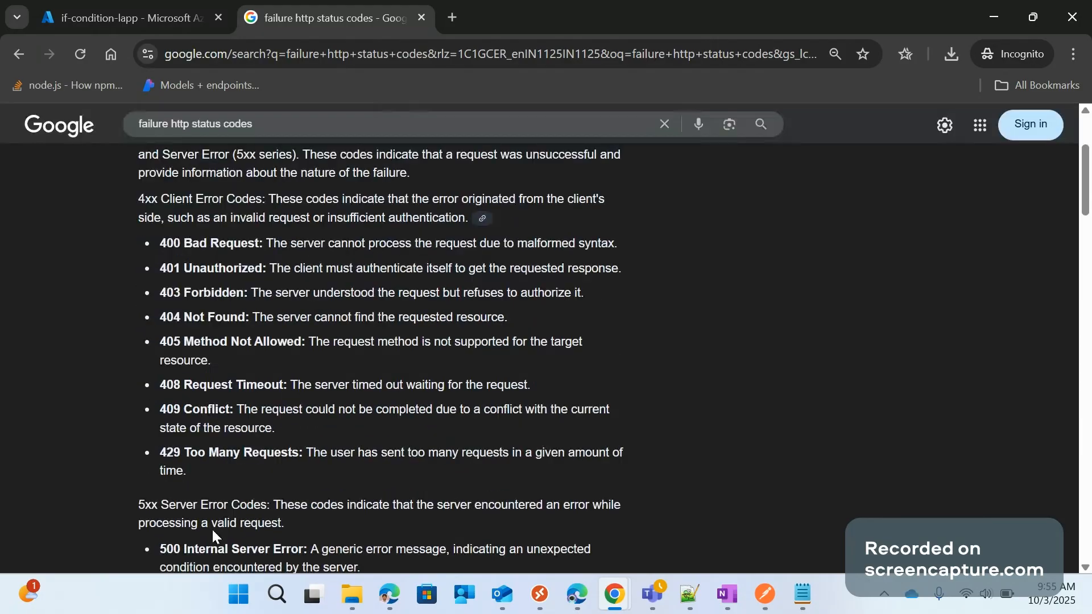
{"action": "scroll", "coordinate": [200, 497], "scroll_direction": "down", "scroll_amount": 1}
{"action": "scroll", "coordinate": [201, 498], "scroll_direction": "down", "scroll_amount": 3}
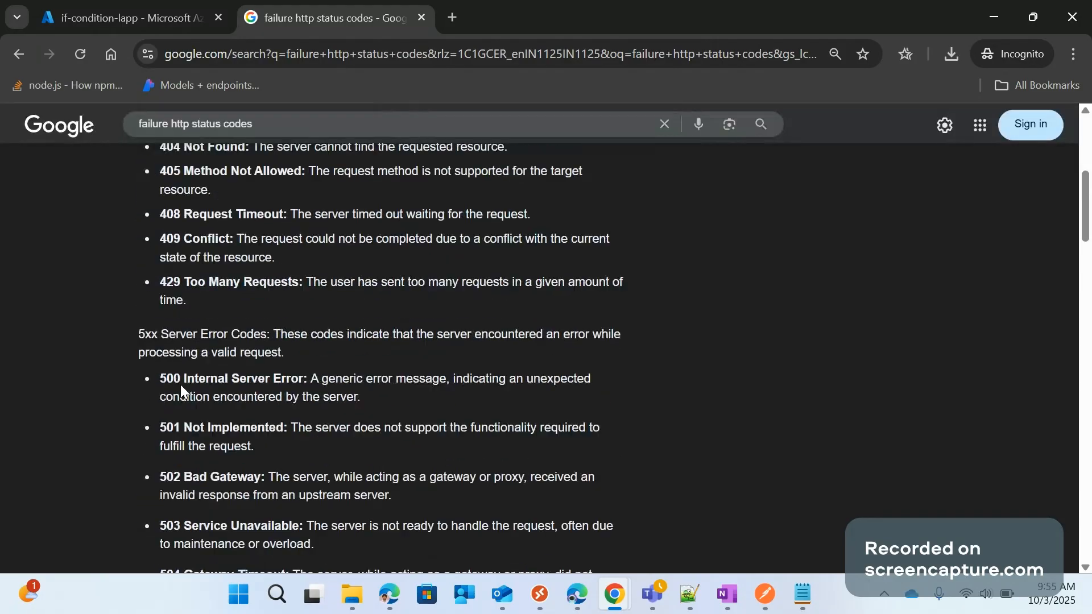
{"action": "double_click", "coordinate": [170, 379]}
{"action": "scroll", "coordinate": [210, 410], "scroll_direction": "down", "scroll_amount": 3}
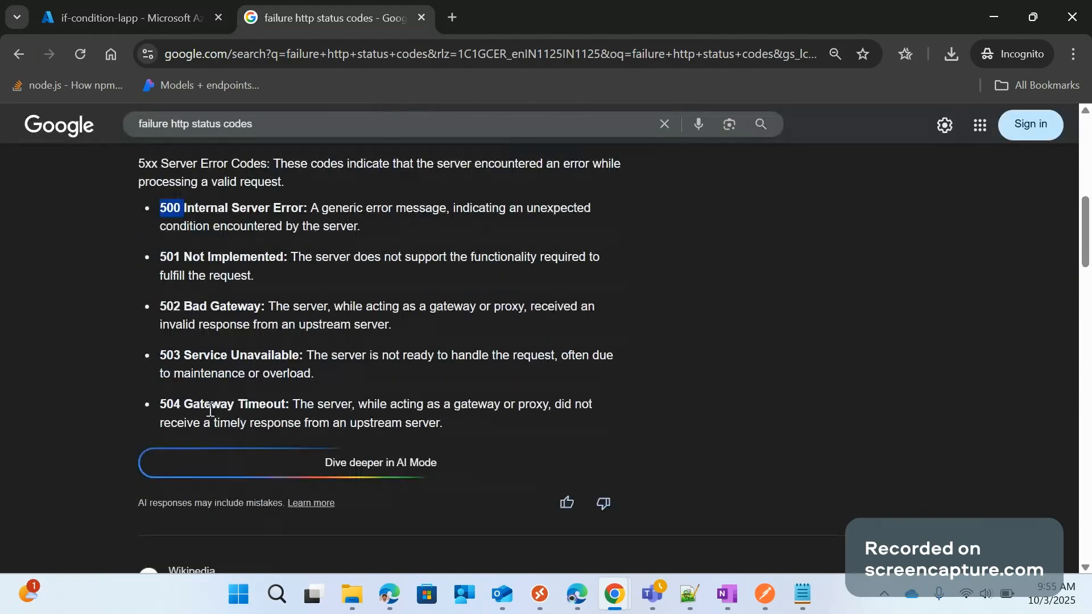
{"action": "scroll", "coordinate": [210, 409], "scroll_direction": "down", "scroll_amount": 2}
{"action": "scroll", "coordinate": [243, 380], "scroll_direction": "up", "scroll_amount": 4}
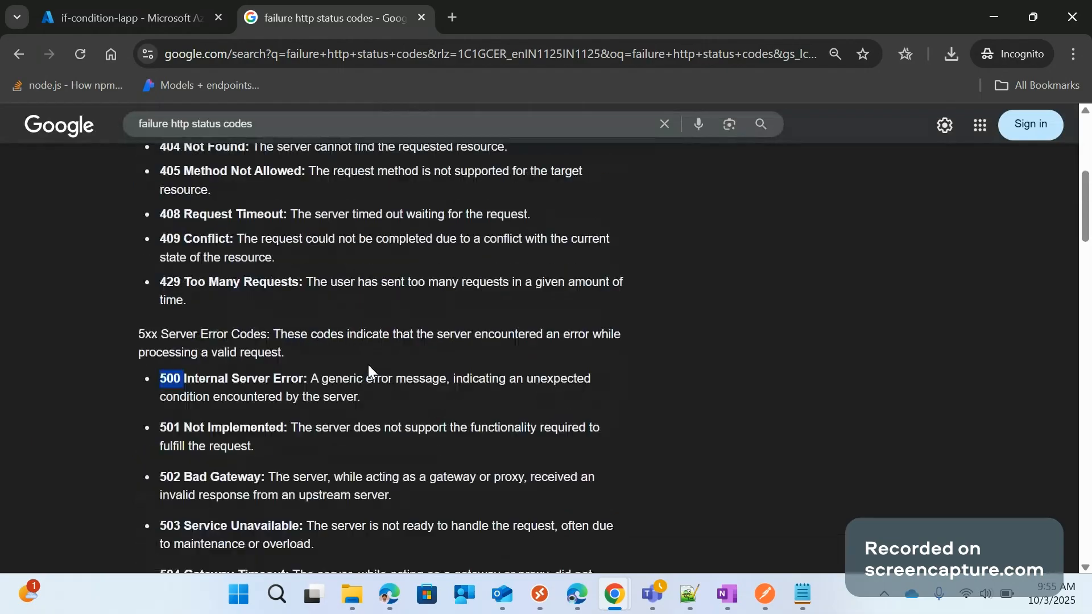
{"action": "scroll", "coordinate": [185, 484], "scroll_direction": "down", "scroll_amount": 6}
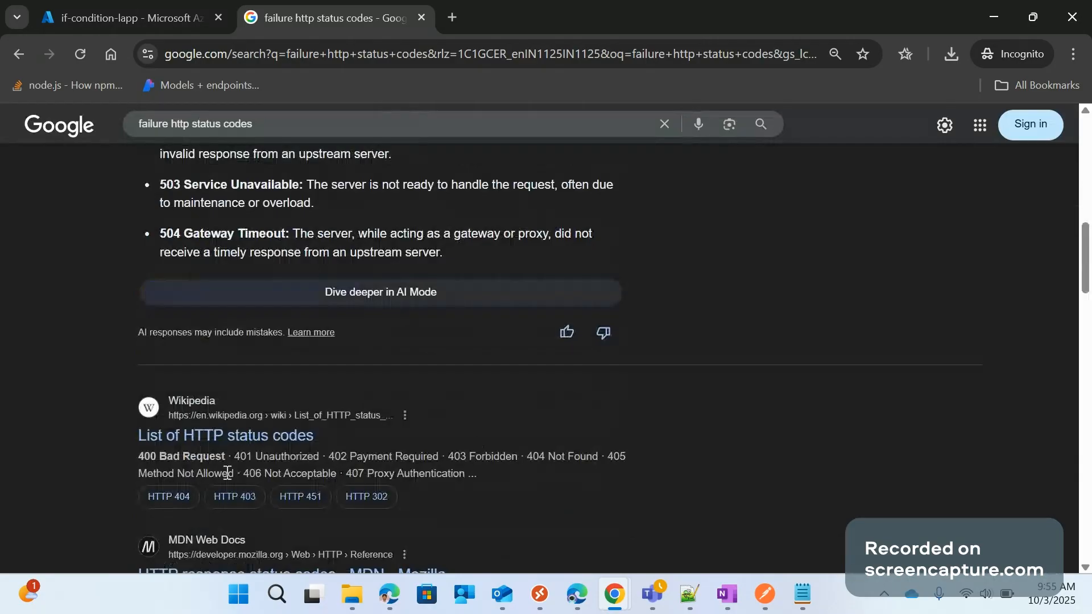
{"action": "scroll", "coordinate": [666, 461], "scroll_direction": "down", "scroll_amount": 3}
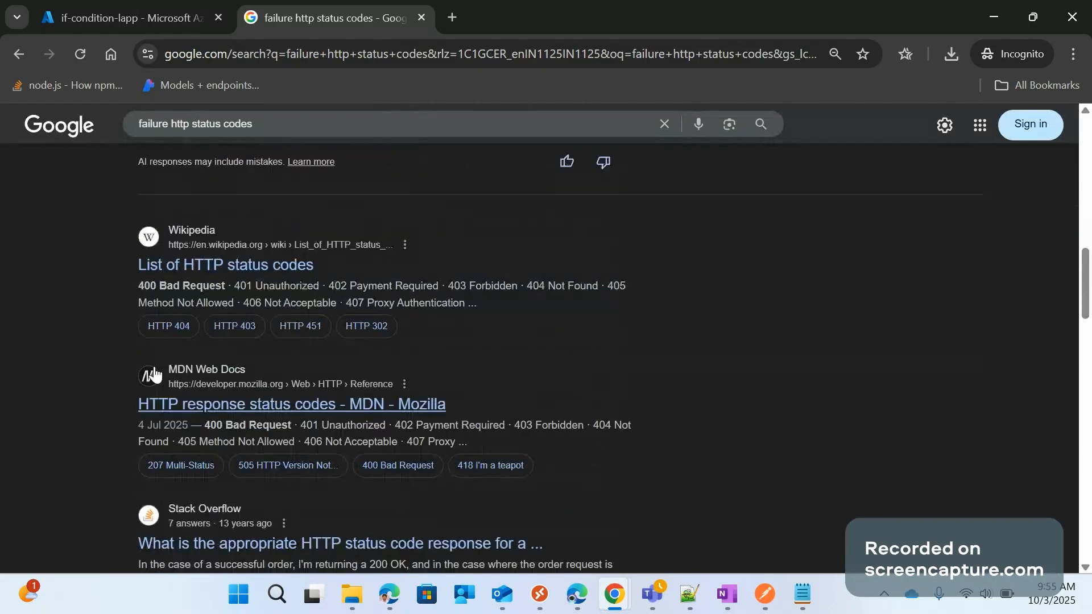
Open Wikipedia's List of HTTP status codes and read through its sections from 1xx informational to 5xx server errors
{"action": "left_click", "coordinate": [248, 268]}
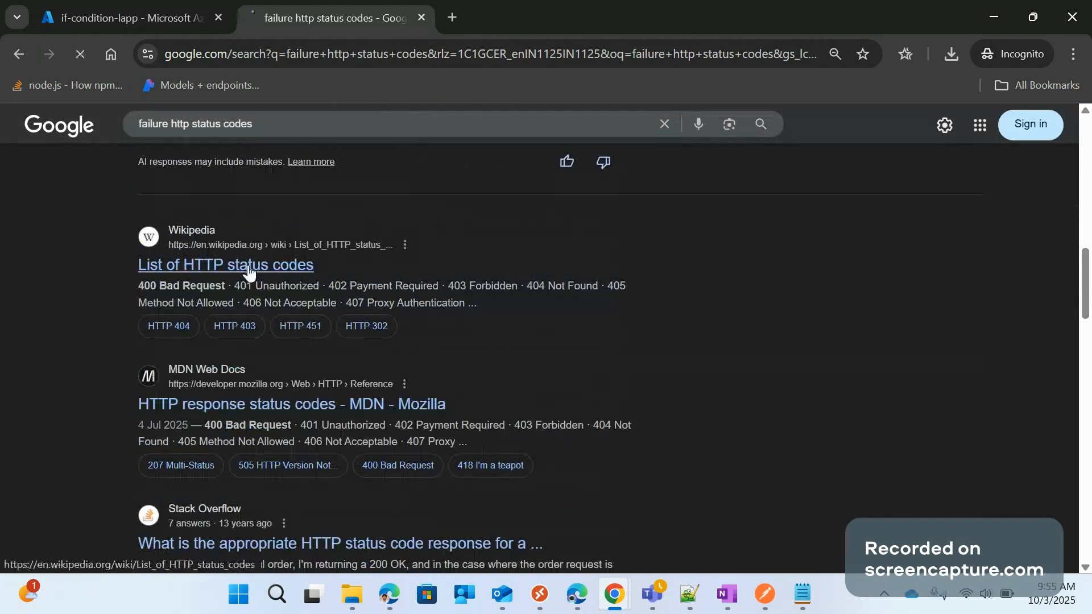
{"action": "scroll", "coordinate": [476, 422], "scroll_direction": "down", "scroll_amount": 8}
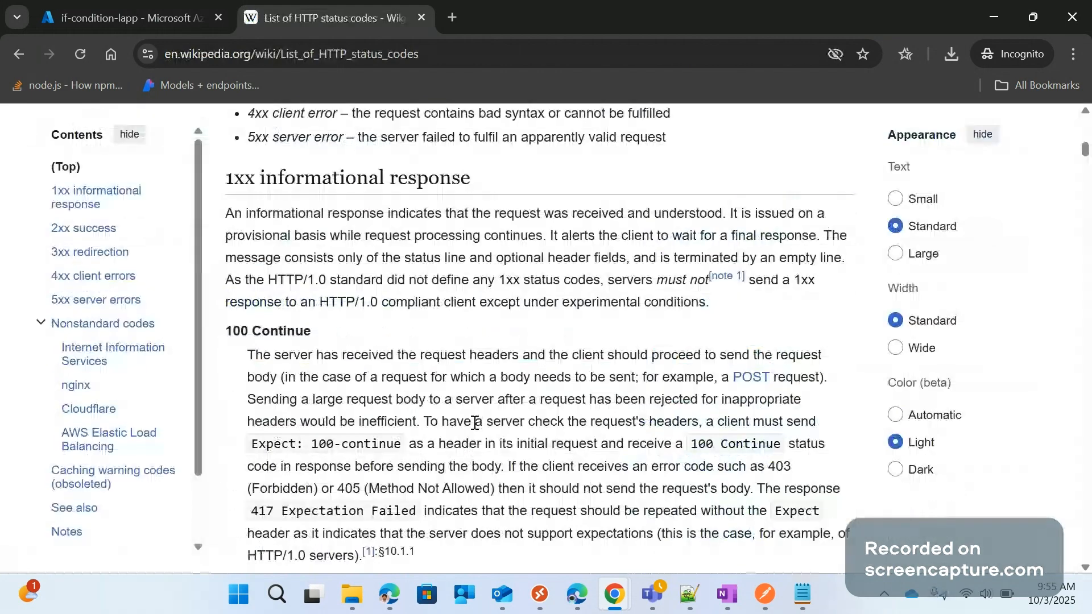
{"action": "scroll", "coordinate": [406, 385], "scroll_direction": "down", "scroll_amount": 8}
{"action": "scroll", "coordinate": [406, 384], "scroll_direction": "down", "scroll_amount": 7}
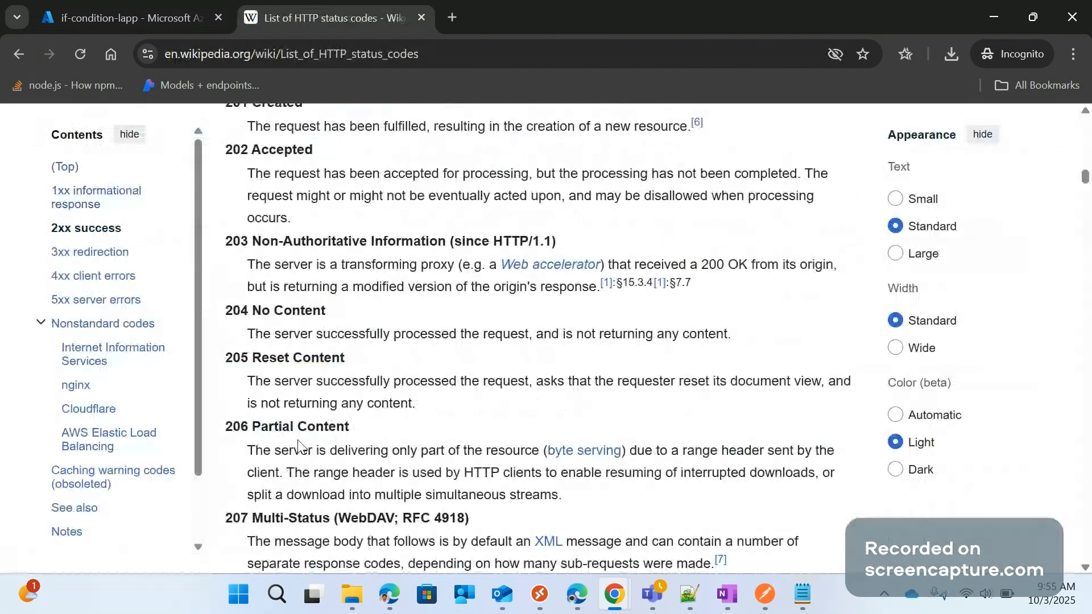
{"action": "scroll", "coordinate": [300, 447], "scroll_direction": "down", "scroll_amount": 1}
{"action": "scroll", "coordinate": [372, 404], "scroll_direction": "down", "scroll_amount": 5}
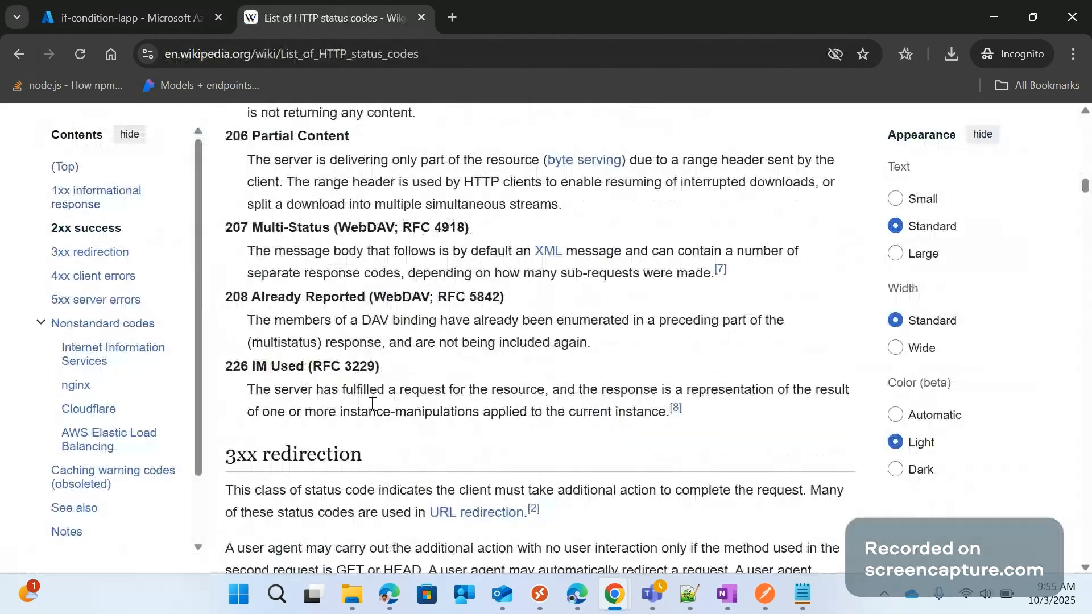
{"action": "scroll", "coordinate": [377, 316], "scroll_direction": "down", "scroll_amount": 6}
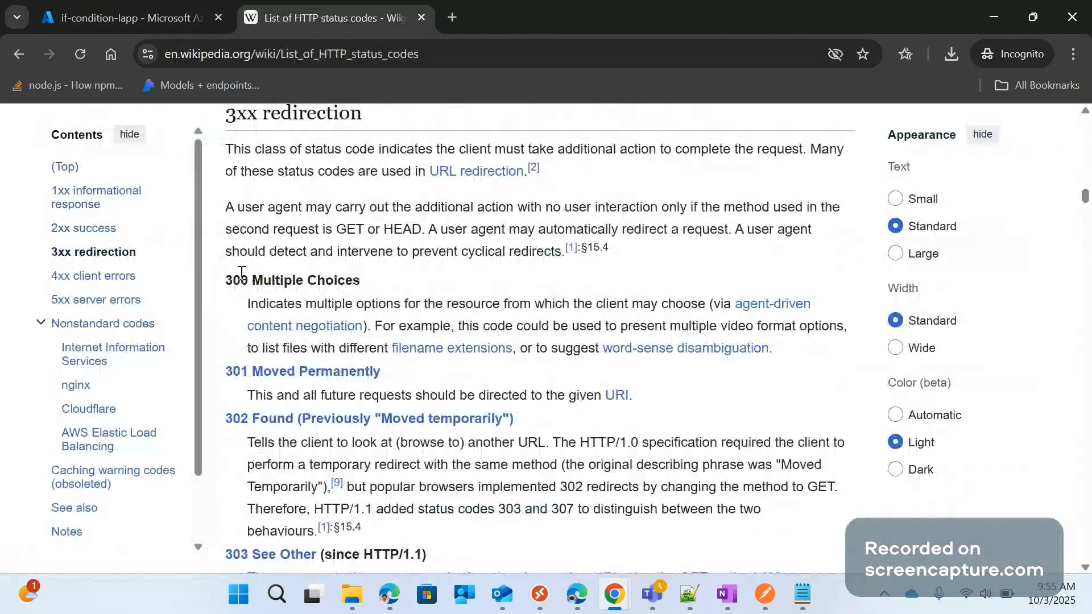
{"action": "scroll", "coordinate": [310, 359], "scroll_direction": "down", "scroll_amount": 6}
{"action": "scroll", "coordinate": [307, 369], "scroll_direction": "down", "scroll_amount": 2}
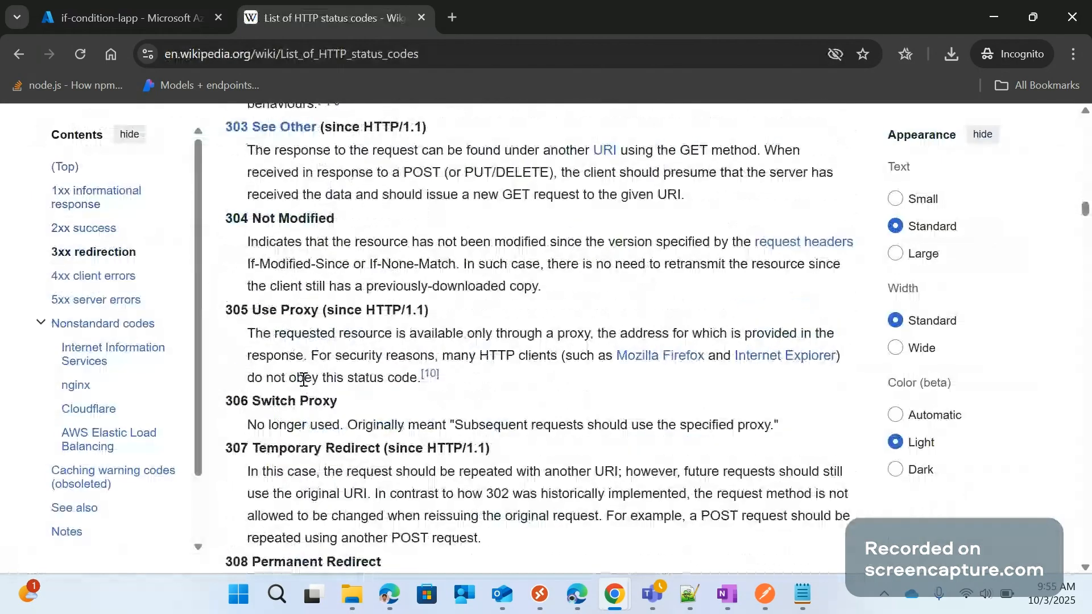
{"action": "scroll", "coordinate": [304, 380], "scroll_direction": "down", "scroll_amount": 9}
{"action": "scroll", "coordinate": [303, 417], "scroll_direction": "down", "scroll_amount": 1}
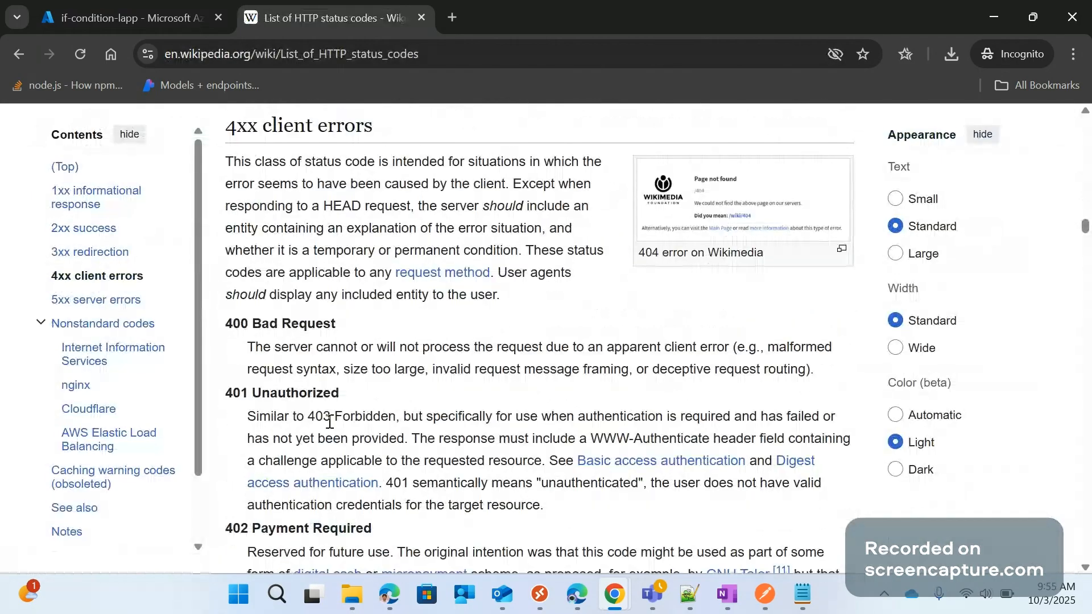
{"action": "scroll", "coordinate": [335, 418], "scroll_direction": "down", "scroll_amount": 4}
{"action": "scroll", "coordinate": [343, 414], "scroll_direction": "down", "scroll_amount": 7}
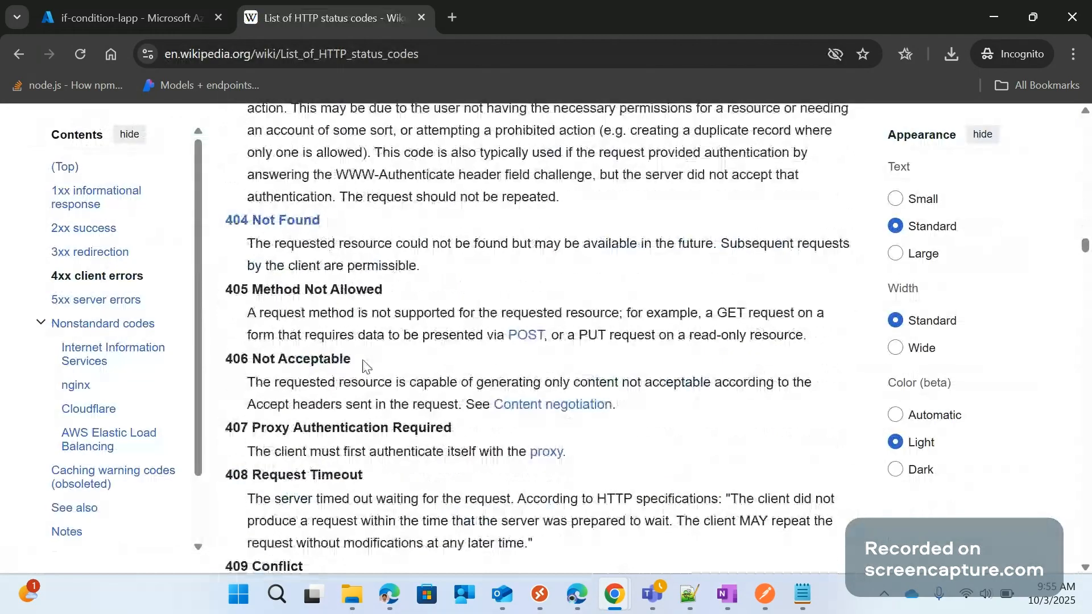
{"action": "scroll", "coordinate": [371, 414], "scroll_direction": "down", "scroll_amount": 4}
{"action": "scroll", "coordinate": [370, 414], "scroll_direction": "down", "scroll_amount": 8}
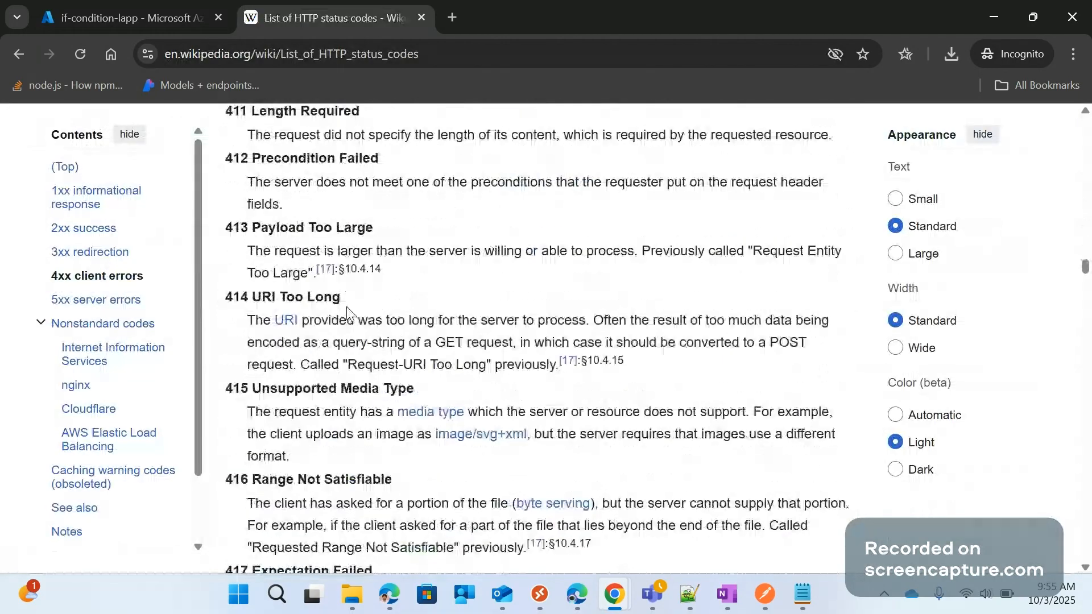
{"action": "scroll", "coordinate": [346, 312], "scroll_direction": "down", "scroll_amount": 6}
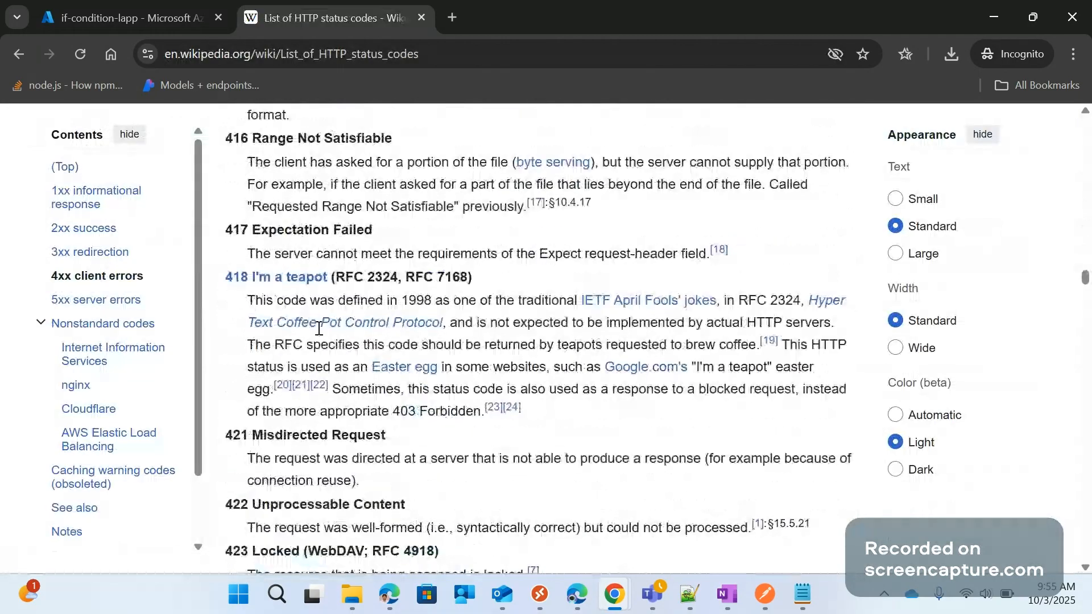
{"action": "scroll", "coordinate": [319, 329], "scroll_direction": "down", "scroll_amount": 3}
{"action": "scroll", "coordinate": [335, 462], "scroll_direction": "down", "scroll_amount": 3}
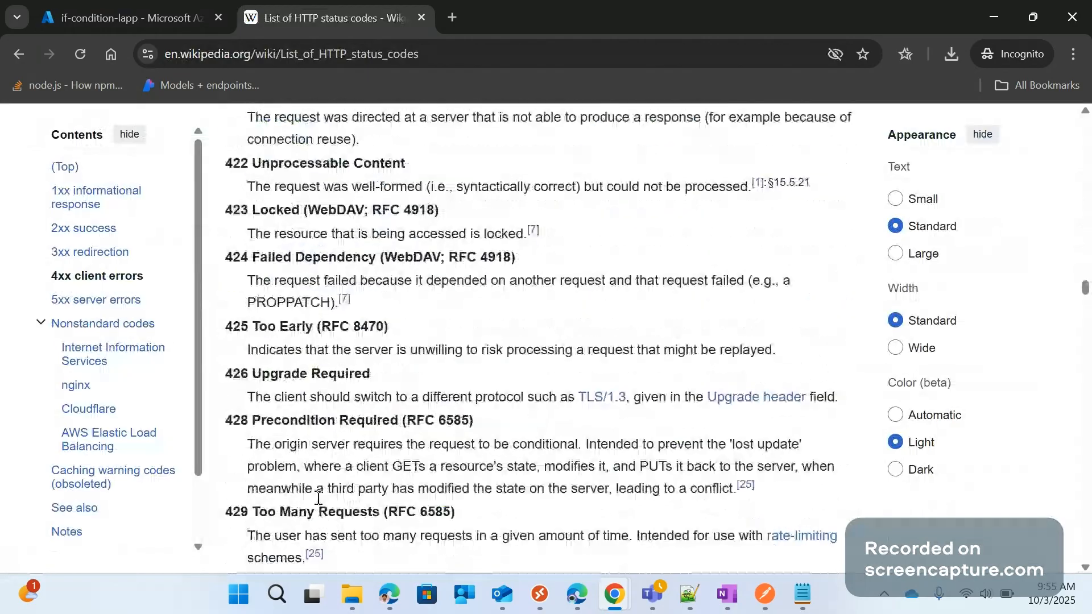
{"action": "scroll", "coordinate": [318, 498], "scroll_direction": "down", "scroll_amount": 8}
{"action": "scroll", "coordinate": [356, 485], "scroll_direction": "down", "scroll_amount": 6}
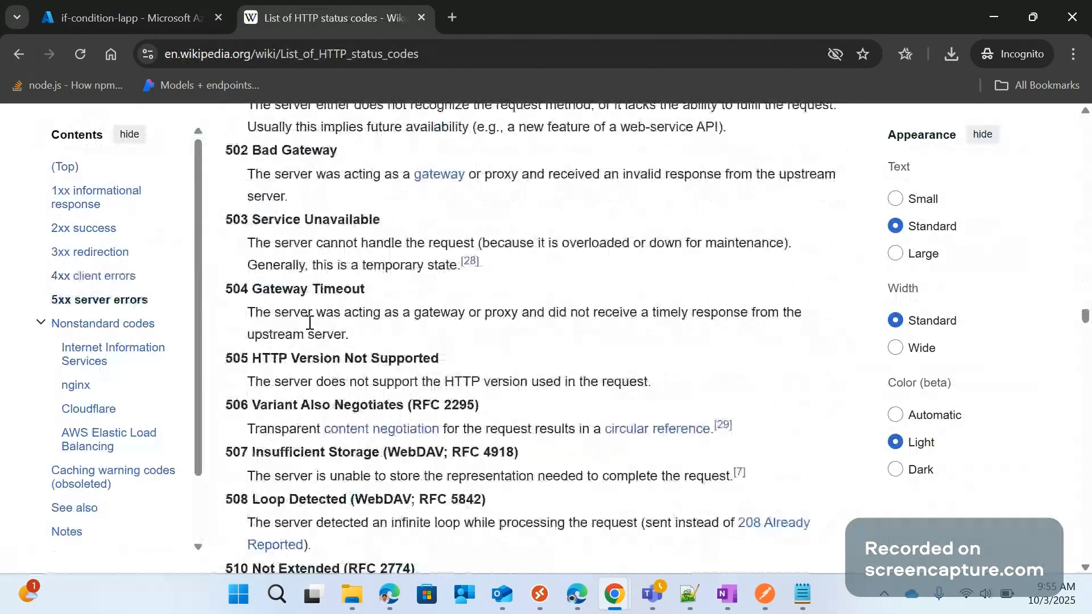
{"action": "scroll", "coordinate": [309, 398], "scroll_direction": "down", "scroll_amount": 4}
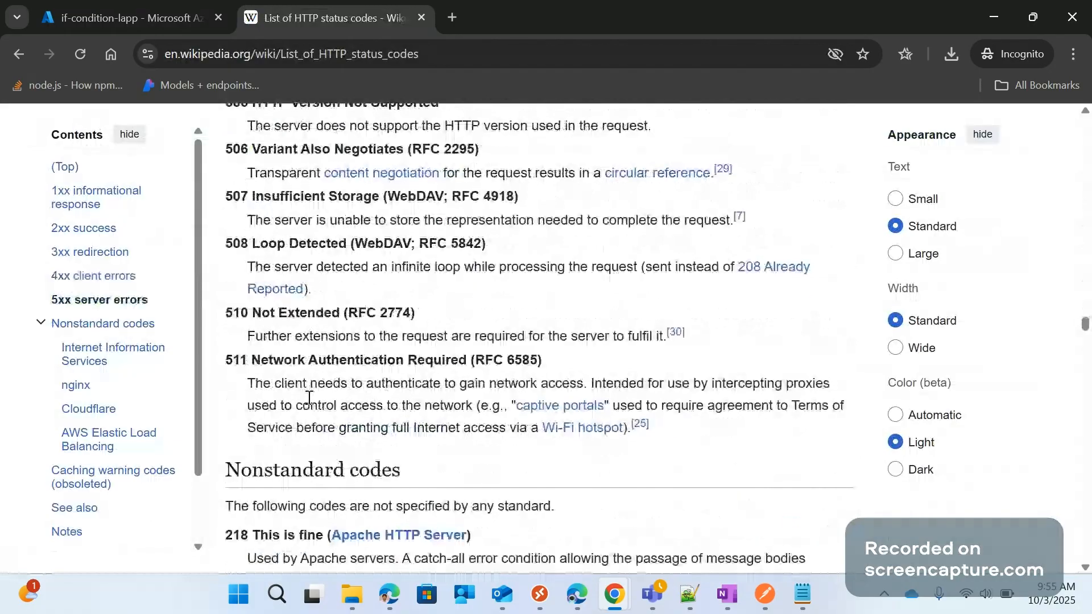
Go back through Wikipedia's status code list from 2xx success to 4xx client errors and highlight code 400 Bad Request
{"action": "left_click_drag", "start_coordinate": [1085, 325], "coordinate": [1091, 145]}
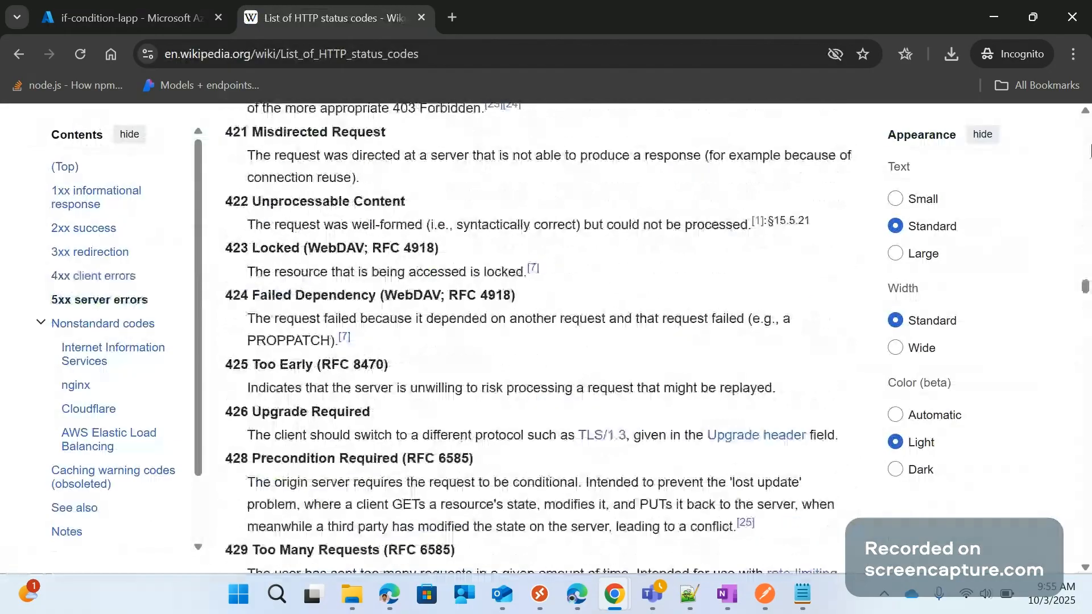
{"action": "left_click_drag", "start_coordinate": [1085, 288], "coordinate": [1079, 179]}
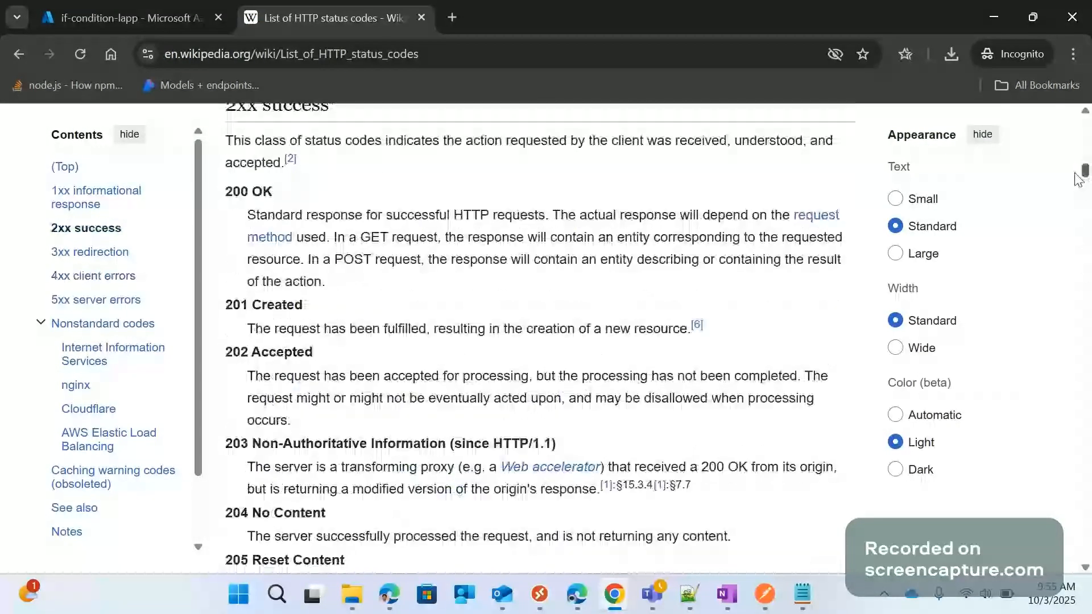
{"action": "scroll", "coordinate": [426, 421], "scroll_direction": "down", "scroll_amount": 1}
{"action": "scroll", "coordinate": [426, 421], "scroll_direction": "down", "scroll_amount": 5}
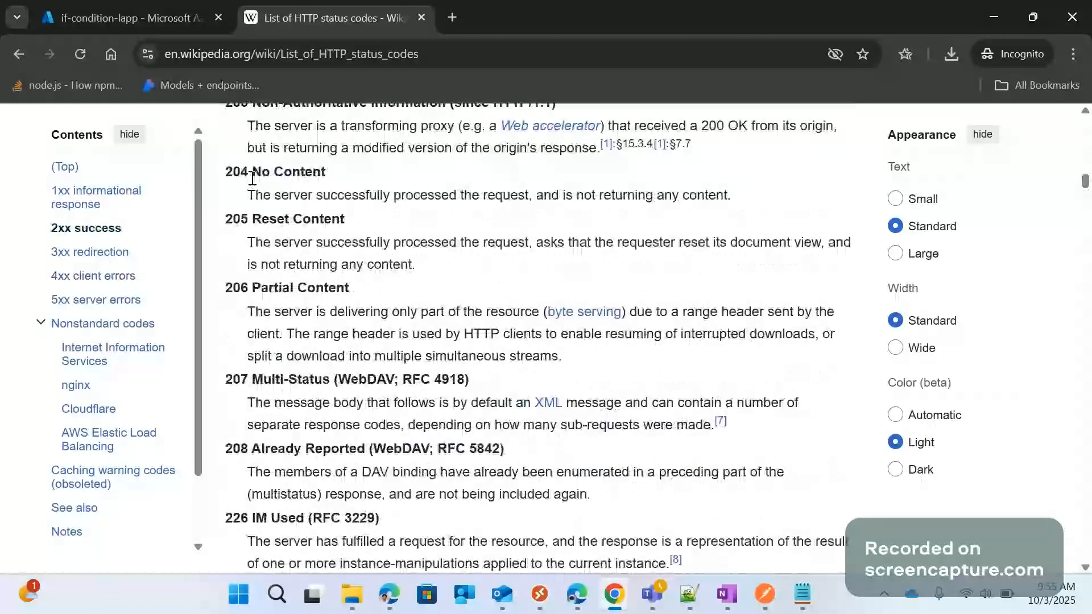
{"action": "scroll", "coordinate": [261, 382], "scroll_direction": "down", "scroll_amount": 6}
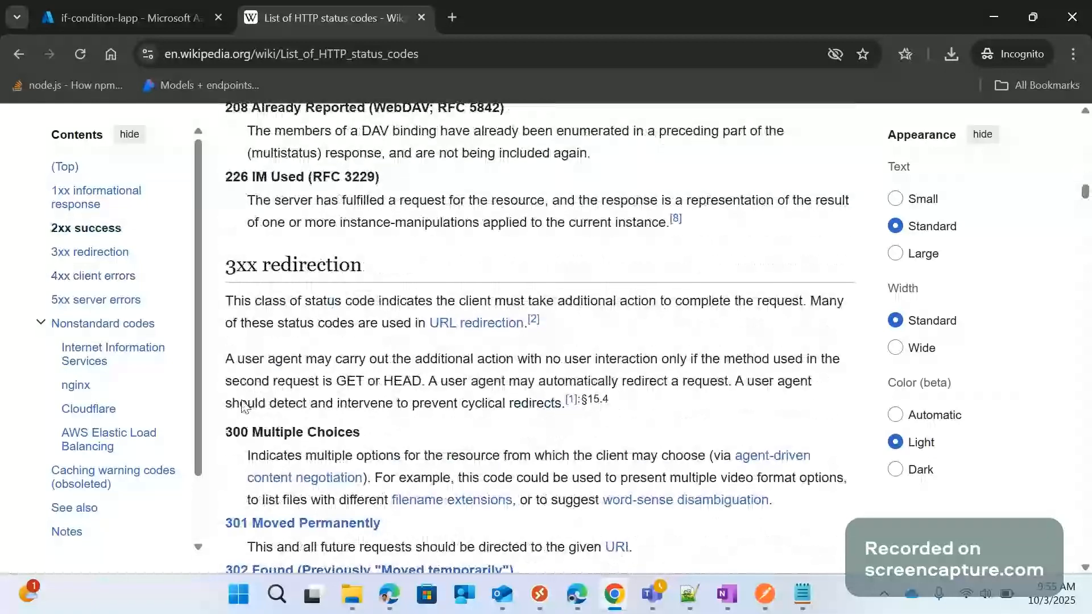
{"action": "scroll", "coordinate": [243, 406], "scroll_direction": "down", "scroll_amount": 3}
{"action": "scroll", "coordinate": [244, 390], "scroll_direction": "down", "scroll_amount": 9}
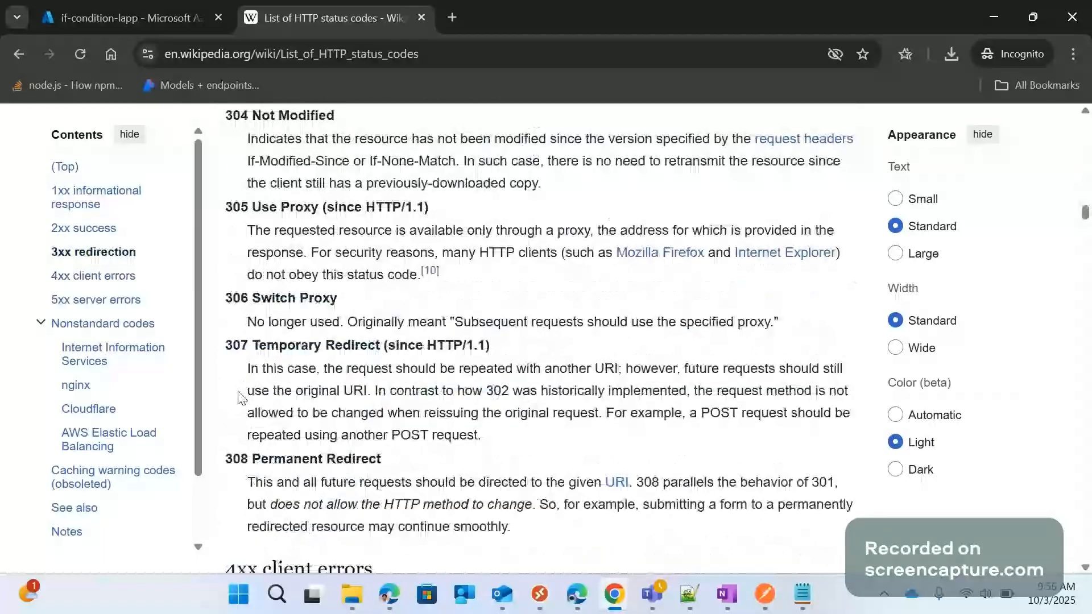
{"action": "scroll", "coordinate": [270, 465], "scroll_direction": "down", "scroll_amount": 9}
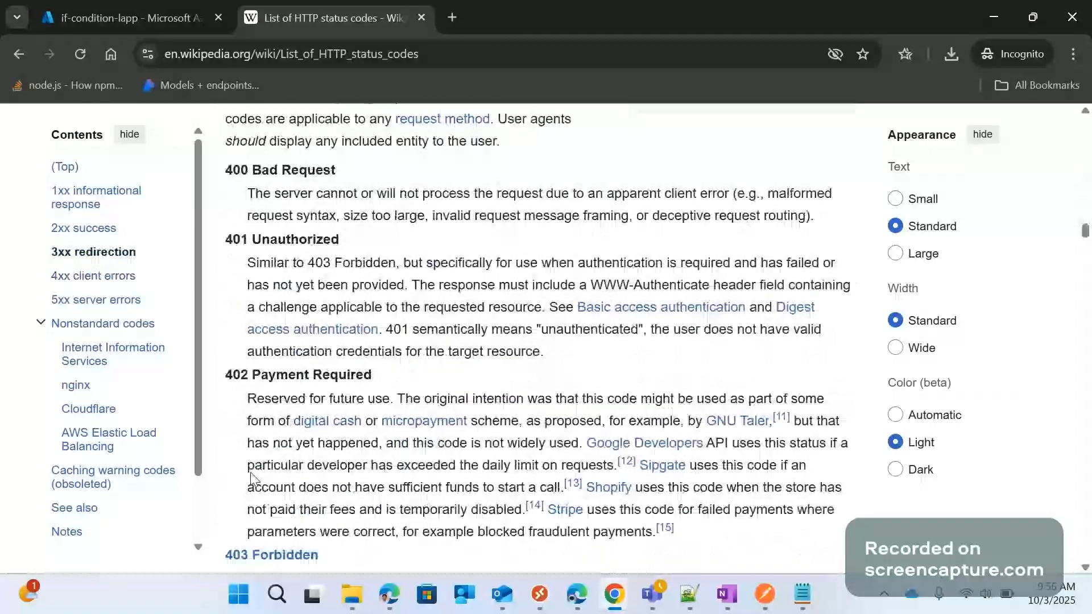
{"action": "double_click", "coordinate": [249, 169]}
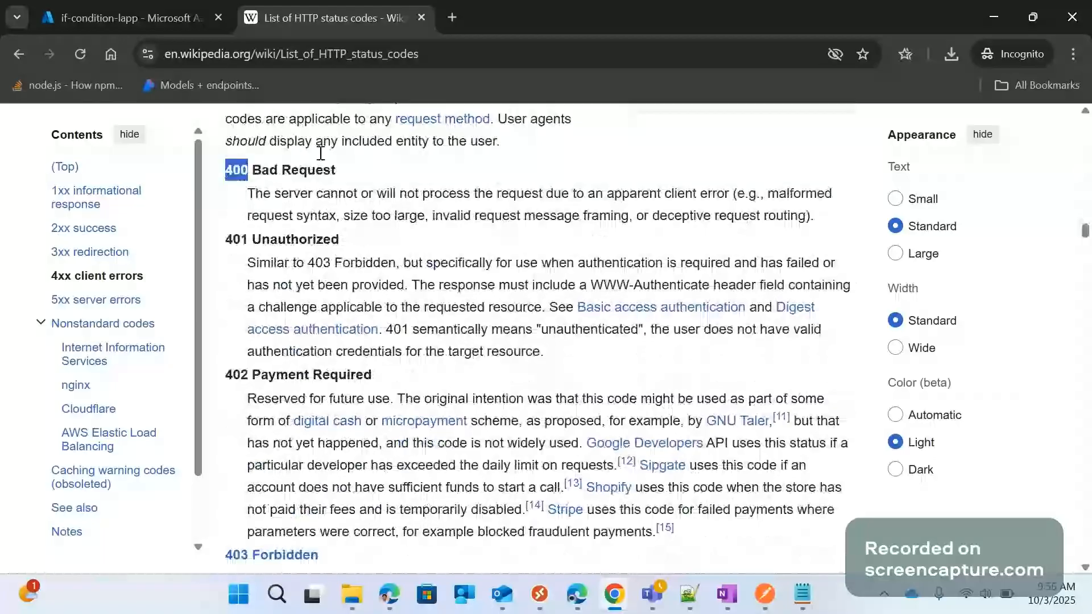
Return to the if-condition-lapp designer and set the status code of the False branch's Response to 400
{"action": "left_click", "coordinate": [993, 17]}
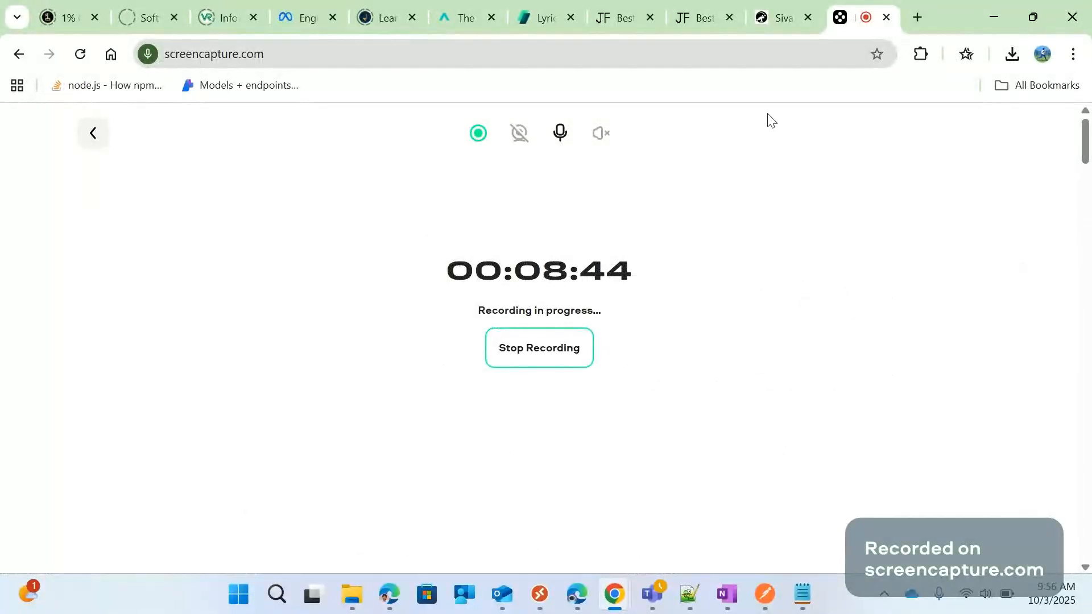
{"action": "mouse_move", "coordinate": [614, 594]}
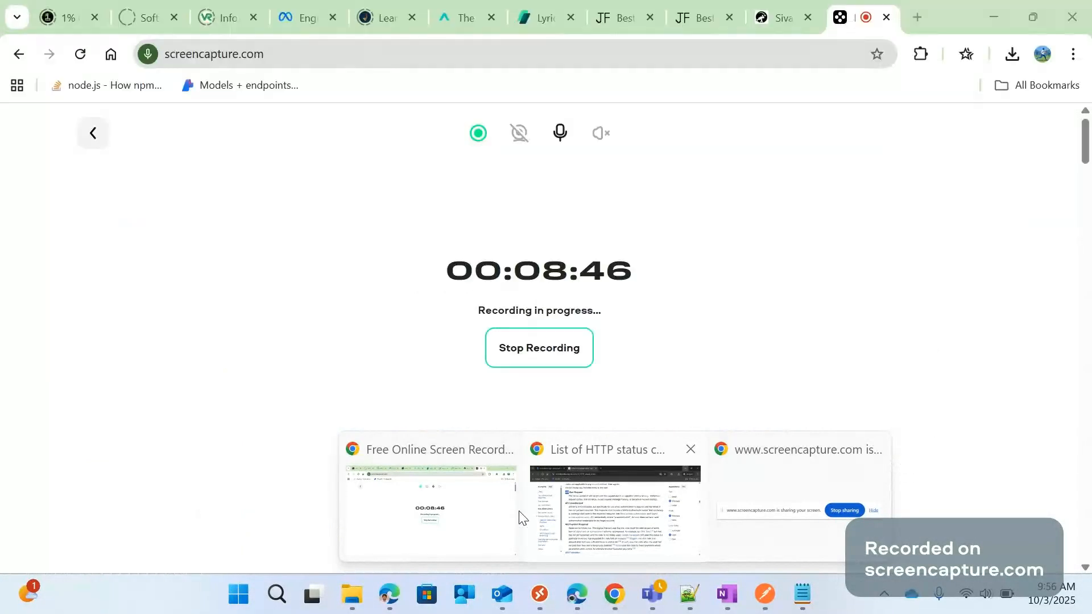
{"action": "left_click", "coordinate": [614, 509]}
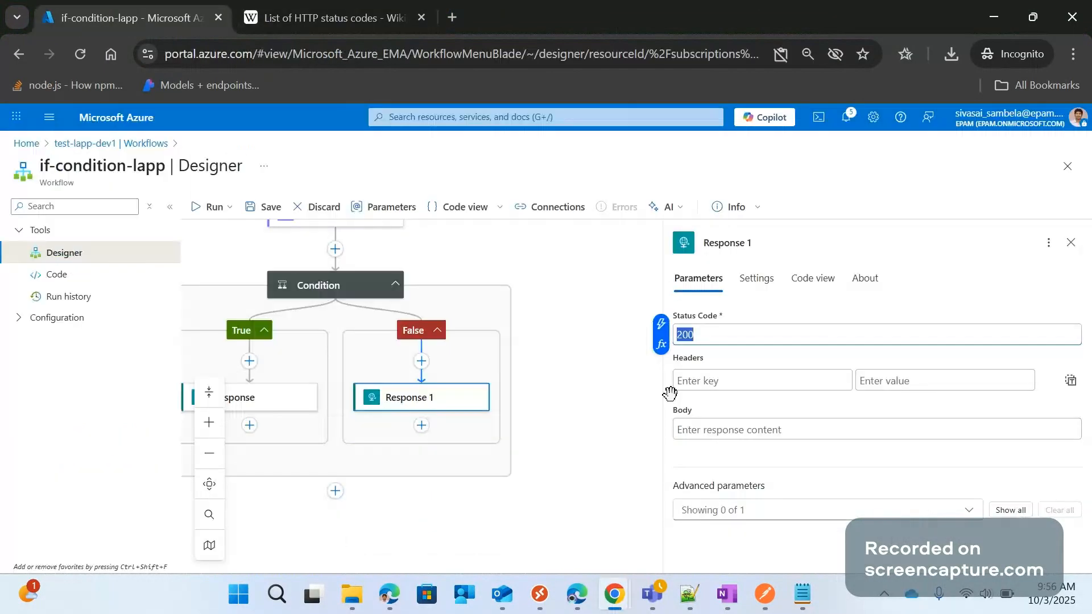
{"action": "type", "text": "400"}
Start a concat expression for the False branch Response's body with 'request received from' as its first argument
{"action": "left_click", "coordinate": [700, 427]}
{"action": "left_click", "coordinate": [662, 439]}
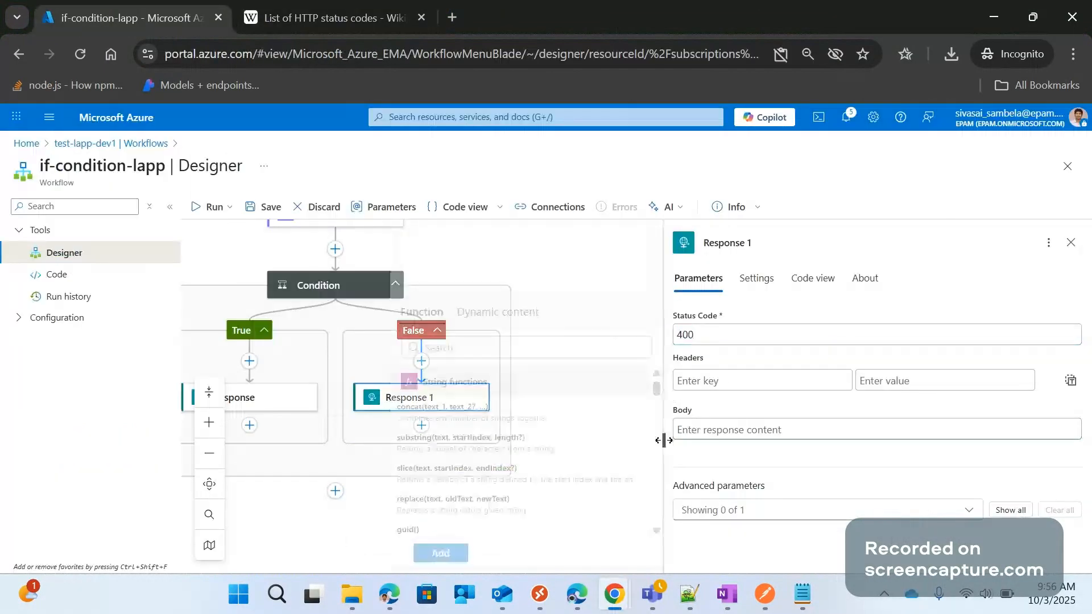
{"action": "left_click", "coordinate": [437, 410]}
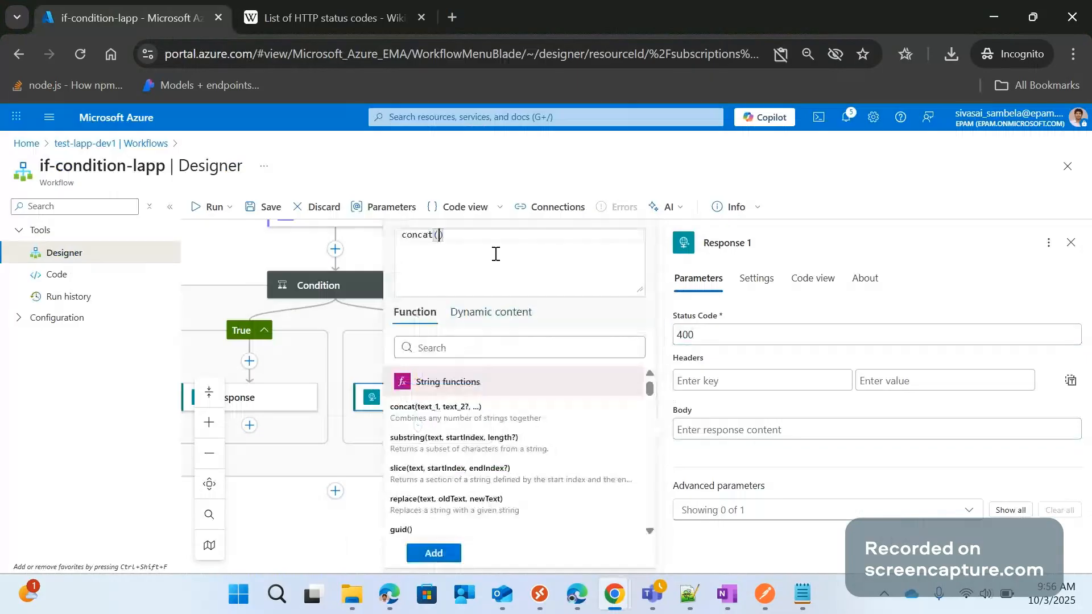
{"action": "type", "text": "'reques t received fro"}
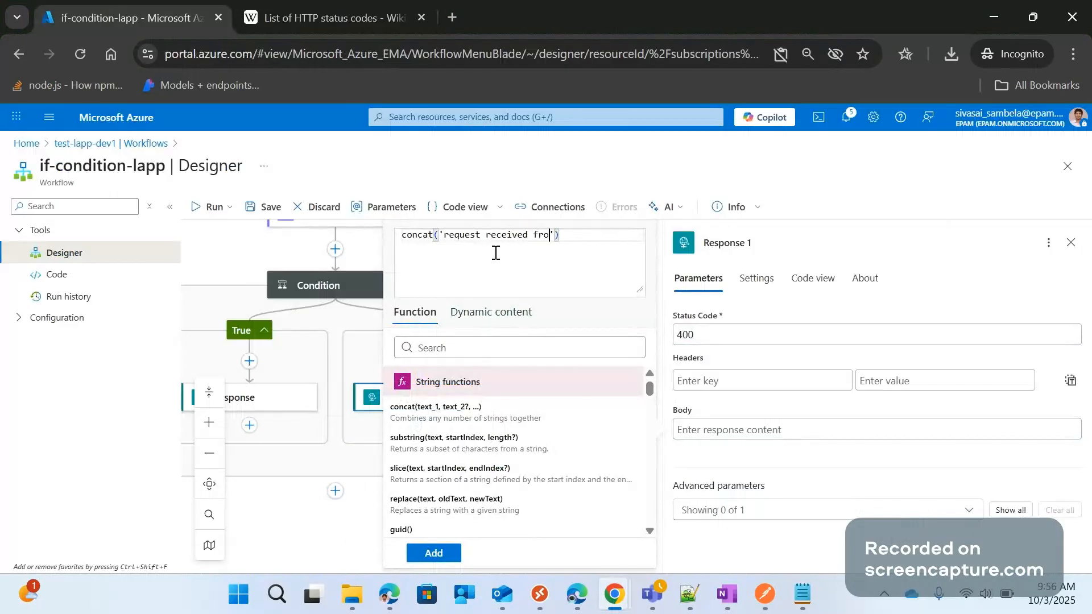
{"action": "type", "text": "m"}
{"action": "type", "text": ","}
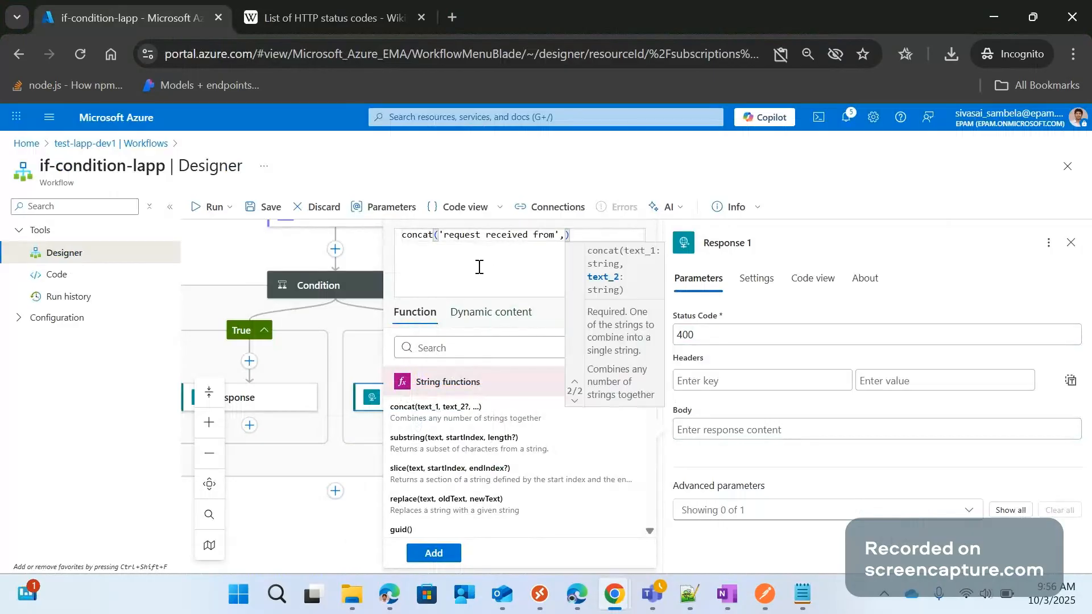
Insert the HTTP trigger's ShippingAddress as the second concat argument and add the expression to the Response body
{"action": "left_click", "coordinate": [483, 310]}
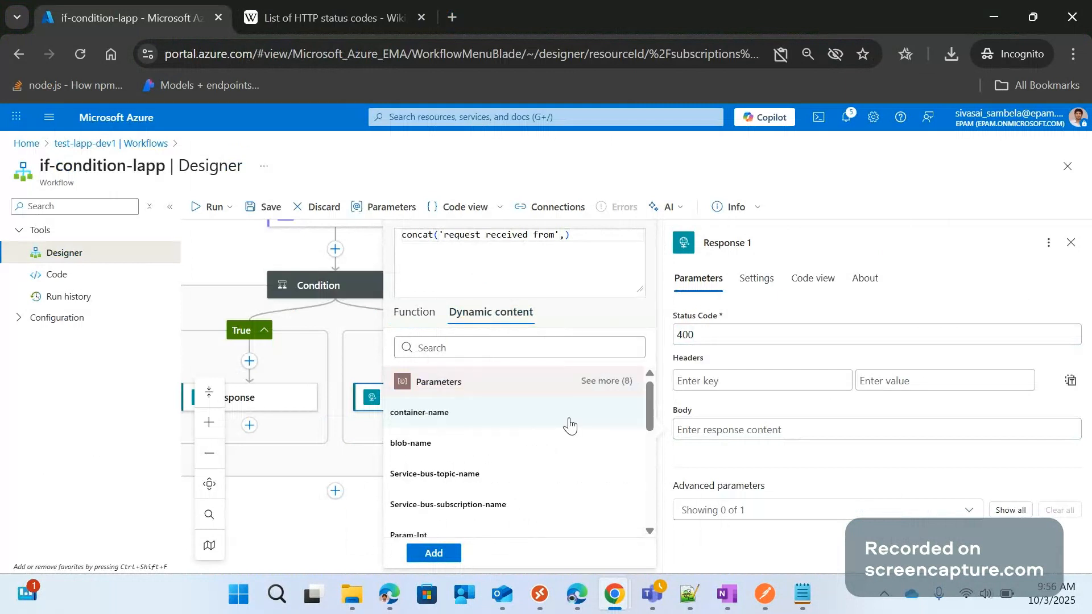
{"action": "scroll", "coordinate": [609, 444], "scroll_direction": "down", "scroll_amount": 1}
{"action": "scroll", "coordinate": [601, 392], "scroll_direction": "down", "scroll_amount": 5}
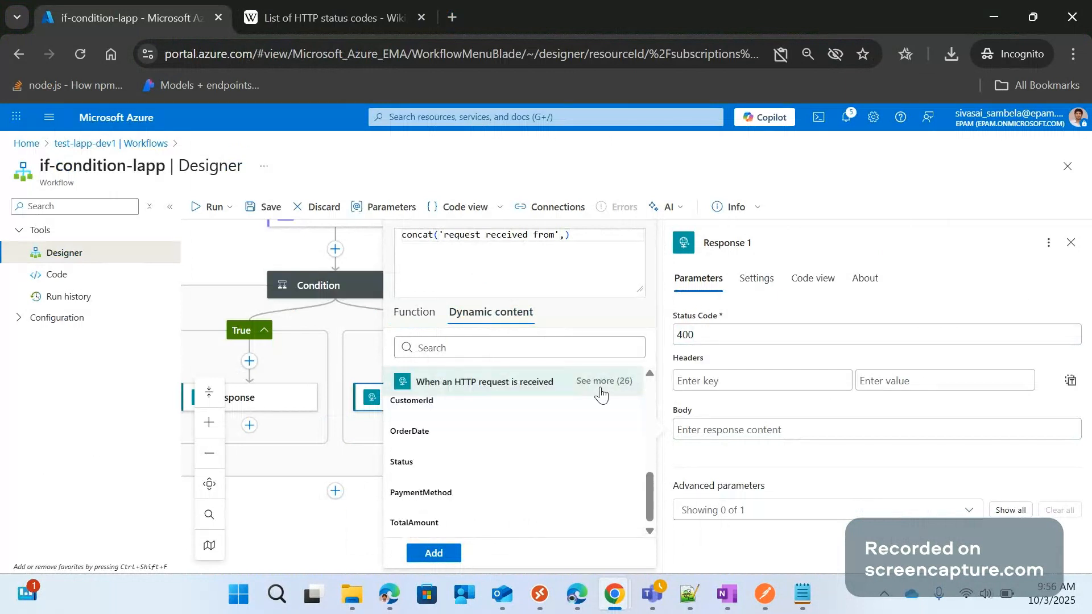
{"action": "left_click", "coordinate": [602, 385]}
{"action": "scroll", "coordinate": [500, 483], "scroll_direction": "down", "scroll_amount": 3}
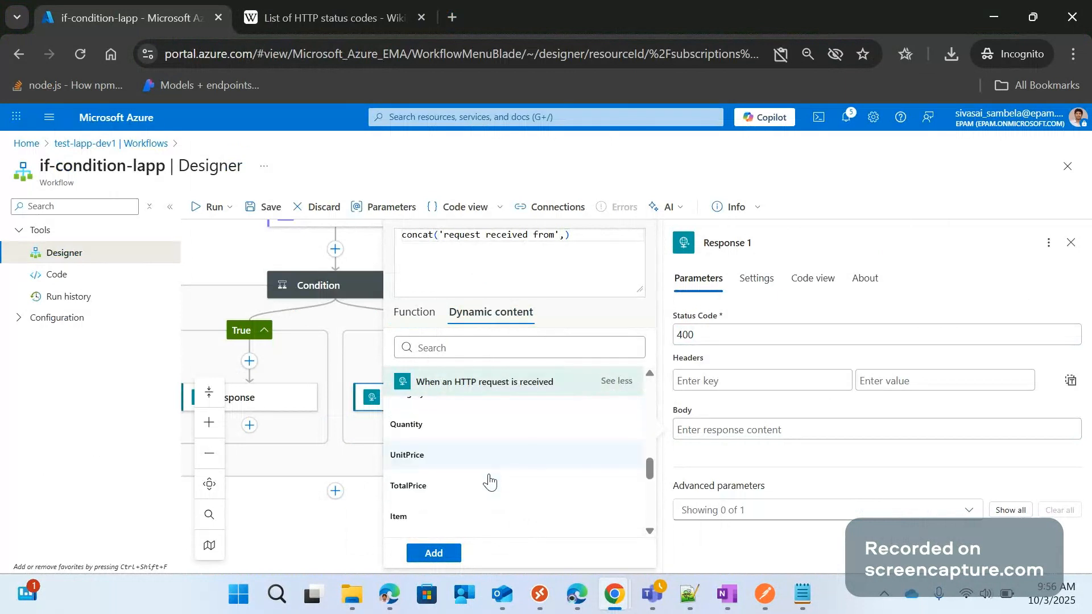
{"action": "scroll", "coordinate": [489, 482], "scroll_direction": "down", "scroll_amount": 3}
{"action": "left_click", "coordinate": [460, 502]}
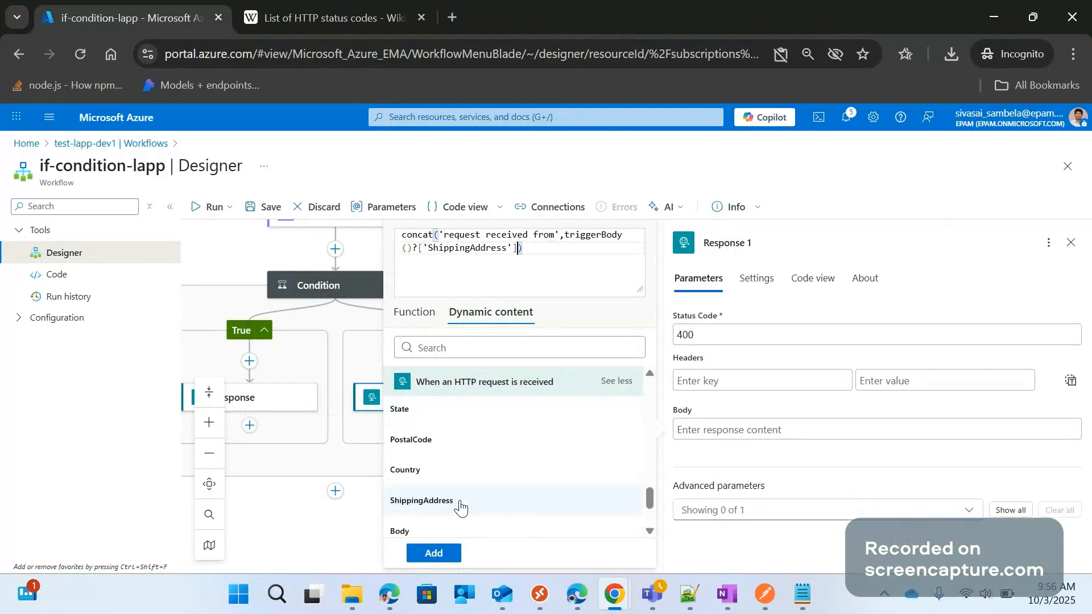
{"action": "left_click", "coordinate": [433, 554]}
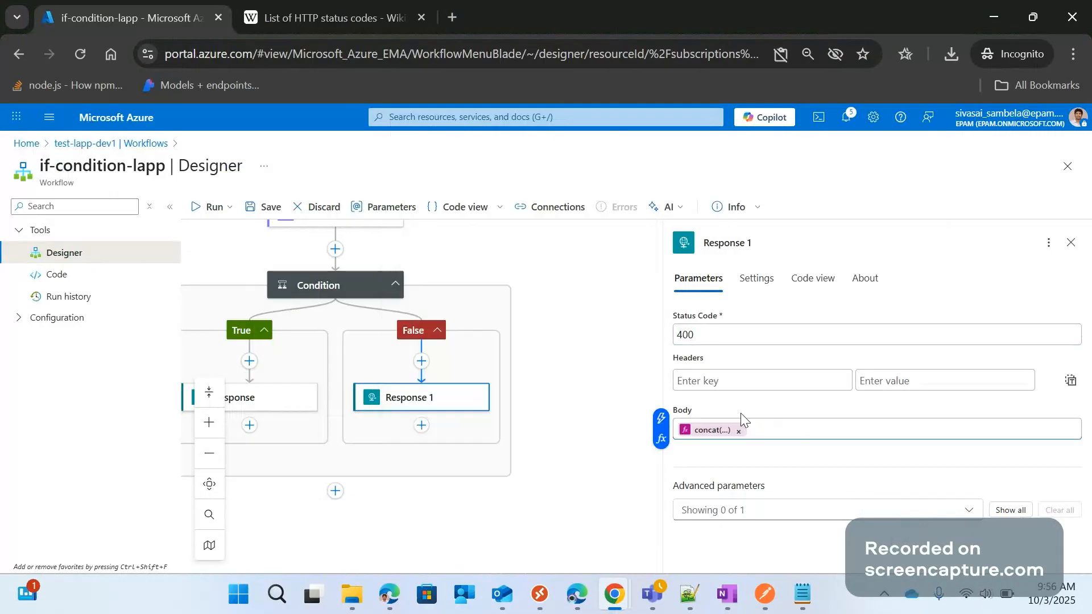
Save the workflow and review the Condition's City expression
{"action": "left_click", "coordinate": [262, 208]}
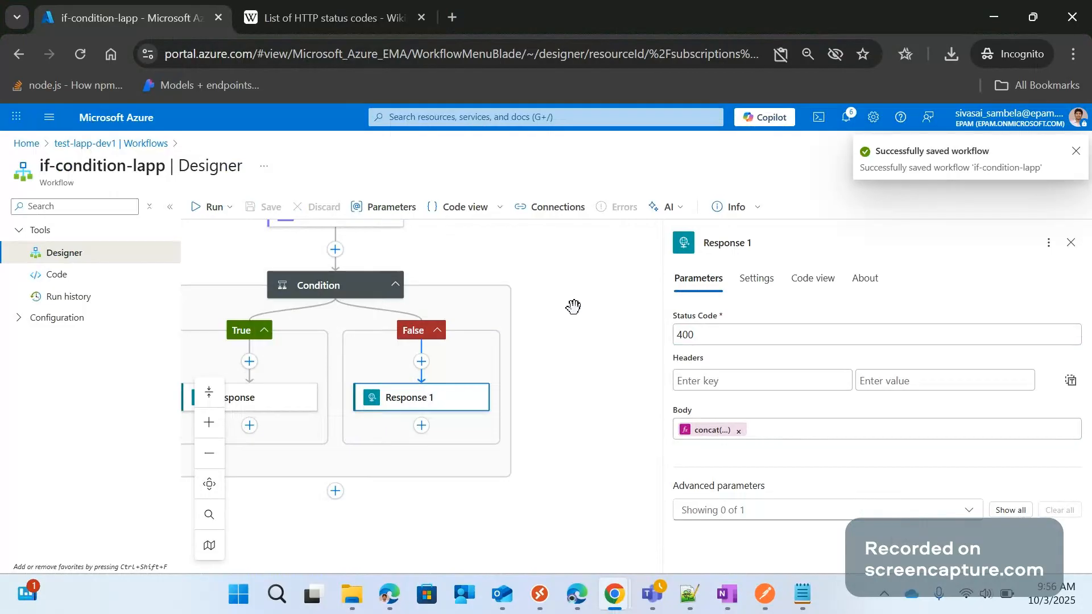
{"action": "left_click", "coordinate": [574, 307]}
{"action": "scroll", "coordinate": [592, 285], "scroll_direction": "up", "scroll_amount": 1}
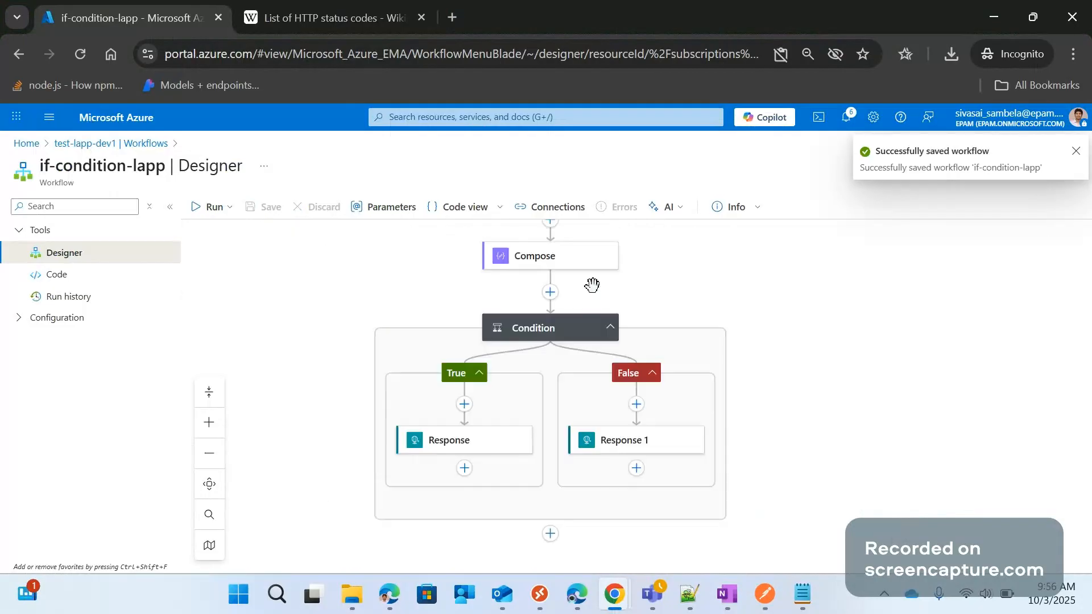
{"action": "scroll", "coordinate": [291, 223], "scroll_direction": "up", "scroll_amount": 2}
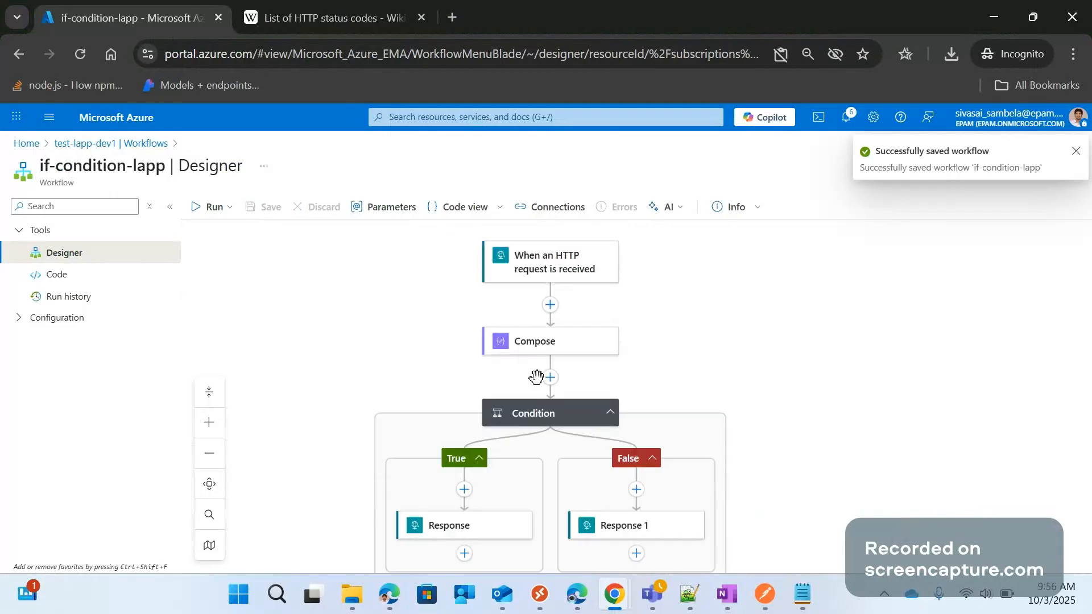
{"action": "left_click", "coordinate": [530, 412]}
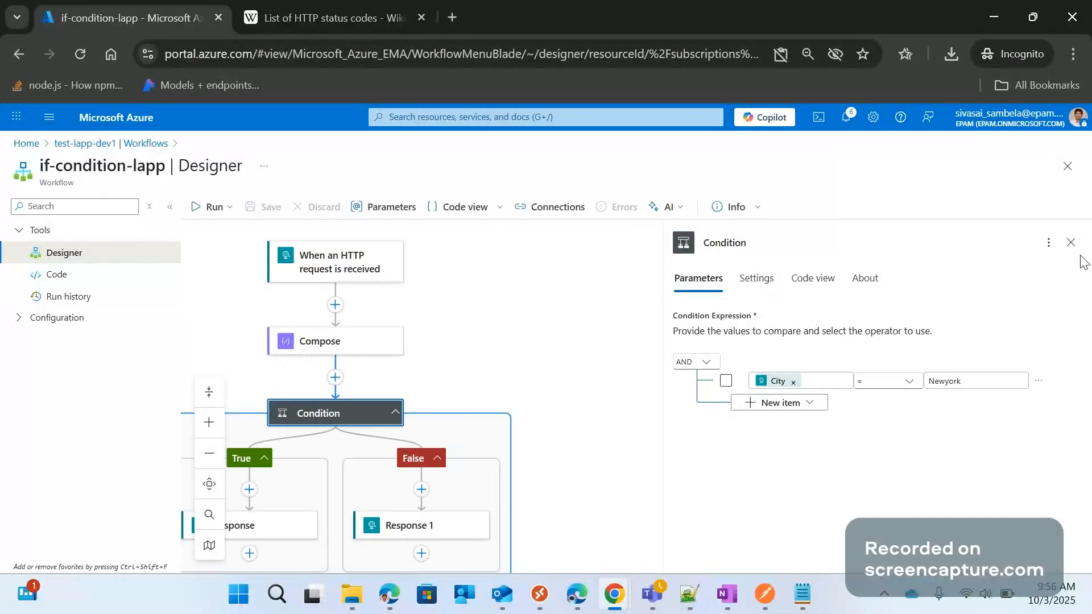
{"action": "left_click", "coordinate": [1071, 243]}
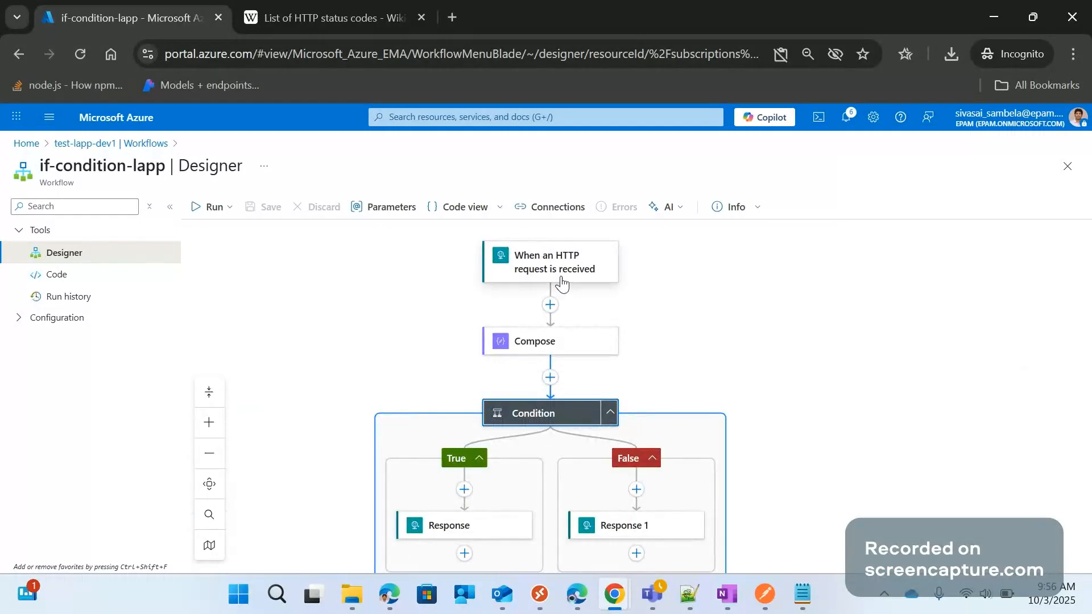
Copy the HTTP trigger's signed callback URL and paste it as the URL of a new Postman request
{"action": "left_click", "coordinate": [593, 255]}
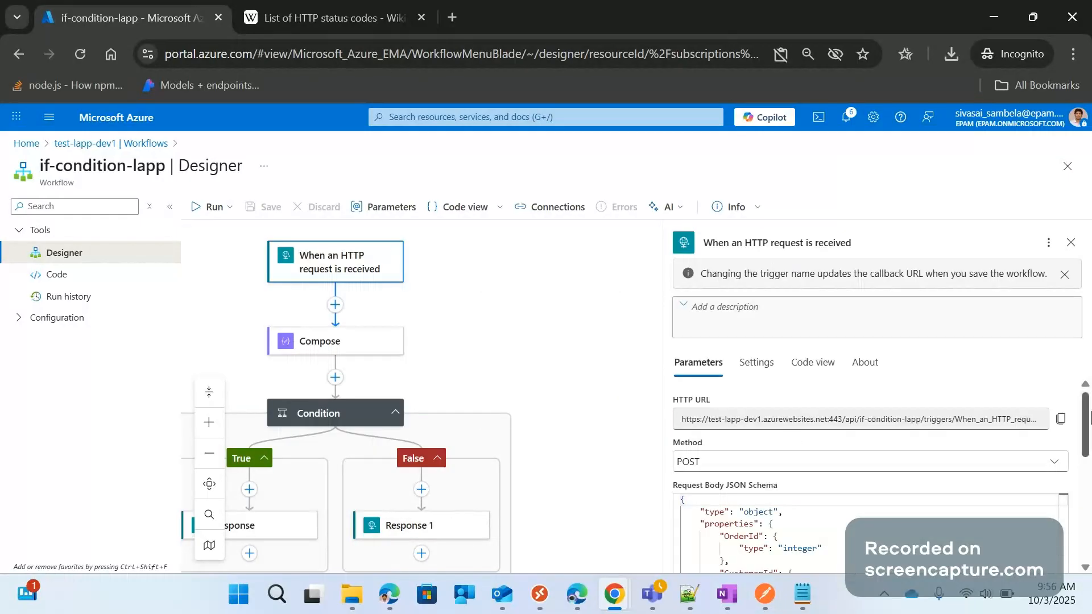
{"action": "left_click", "coordinate": [1061, 419]}
{"action": "key", "text": "alt+Tab"}
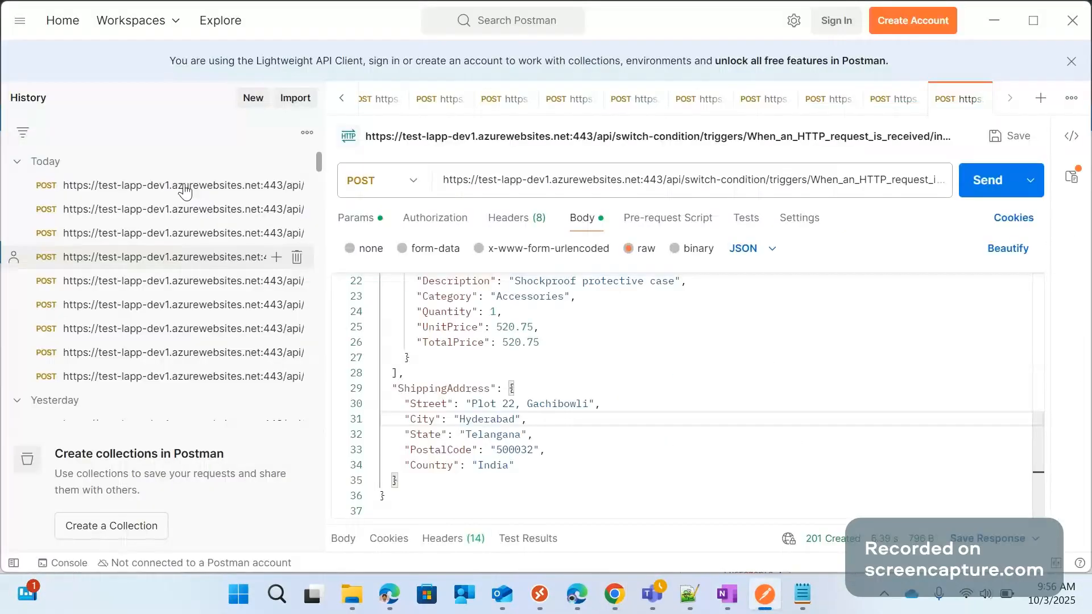
{"action": "left_click", "coordinate": [1041, 100]}
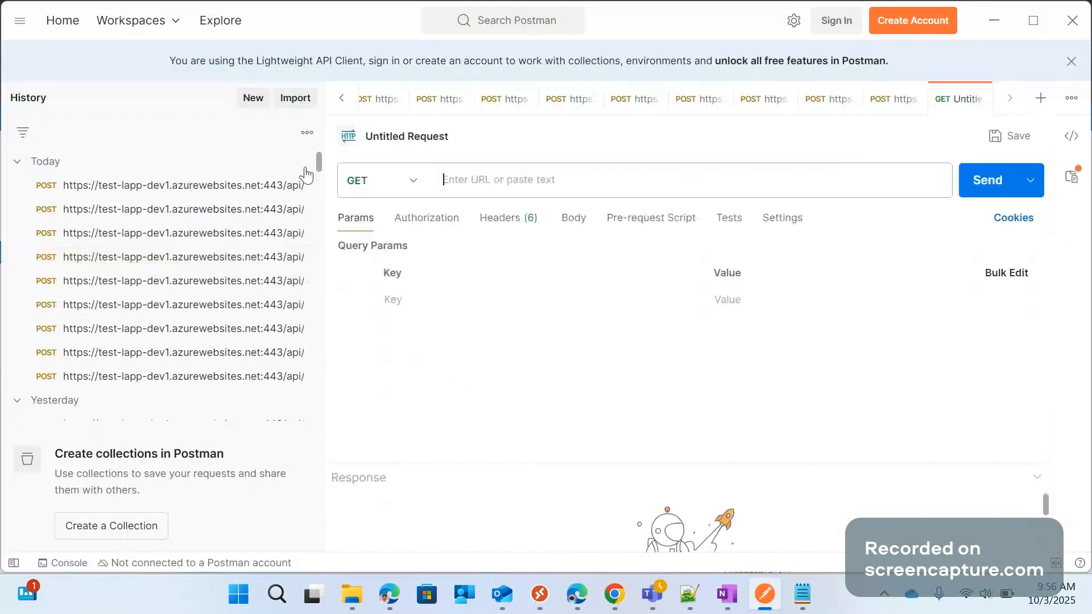
{"action": "left_click", "coordinate": [476, 180]}
{"action": "key", "text": "ctrl+v"}
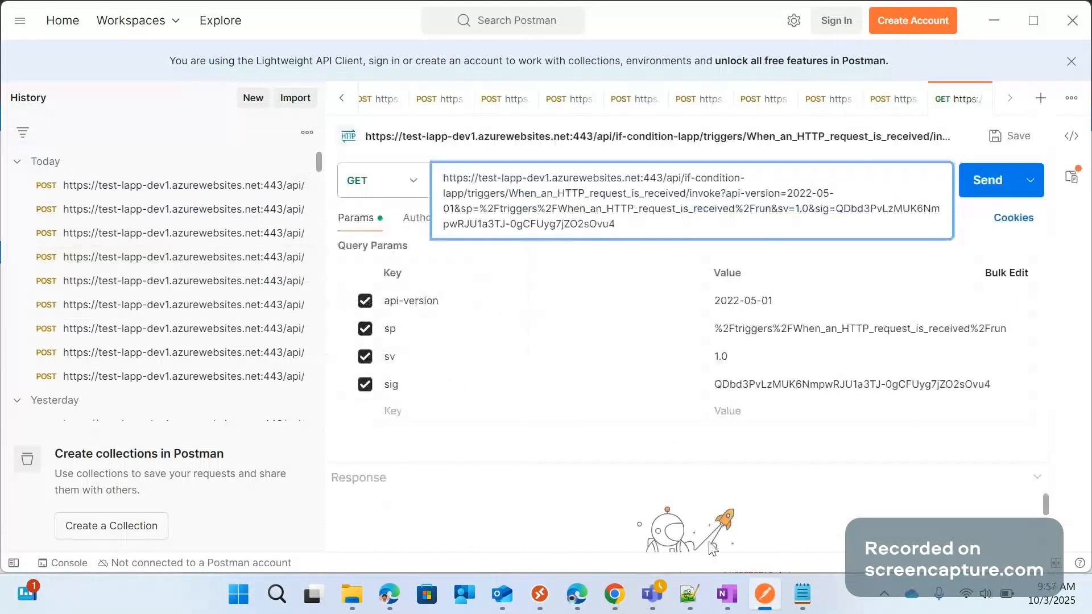
{"action": "left_click", "coordinate": [615, 594]}
{"action": "left_click", "coordinate": [734, 523]}
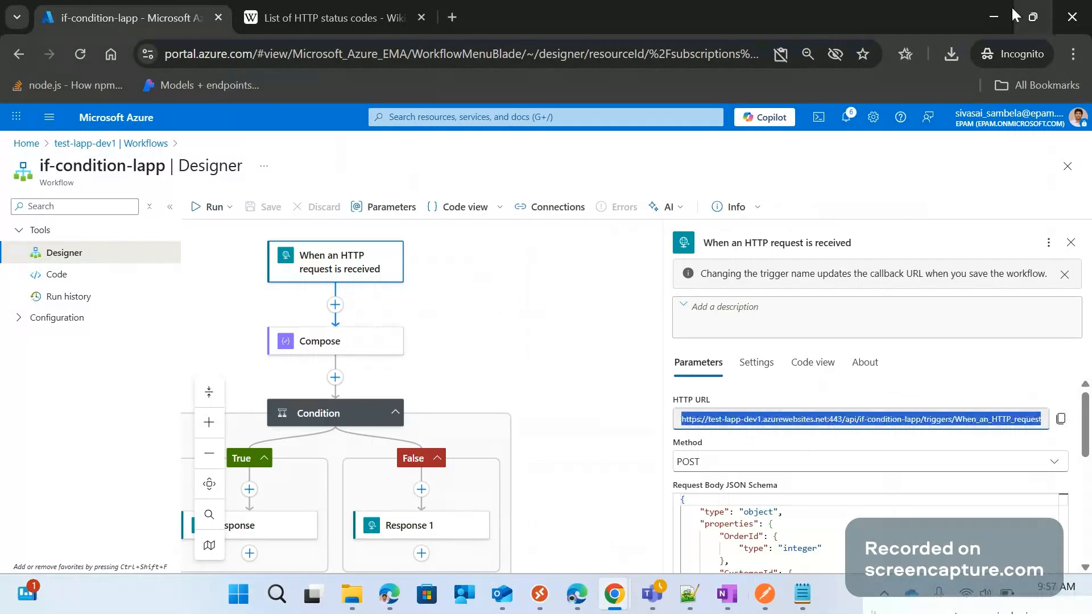
{"action": "left_click", "coordinate": [994, 16]}
{"action": "left_click", "coordinate": [410, 151]}
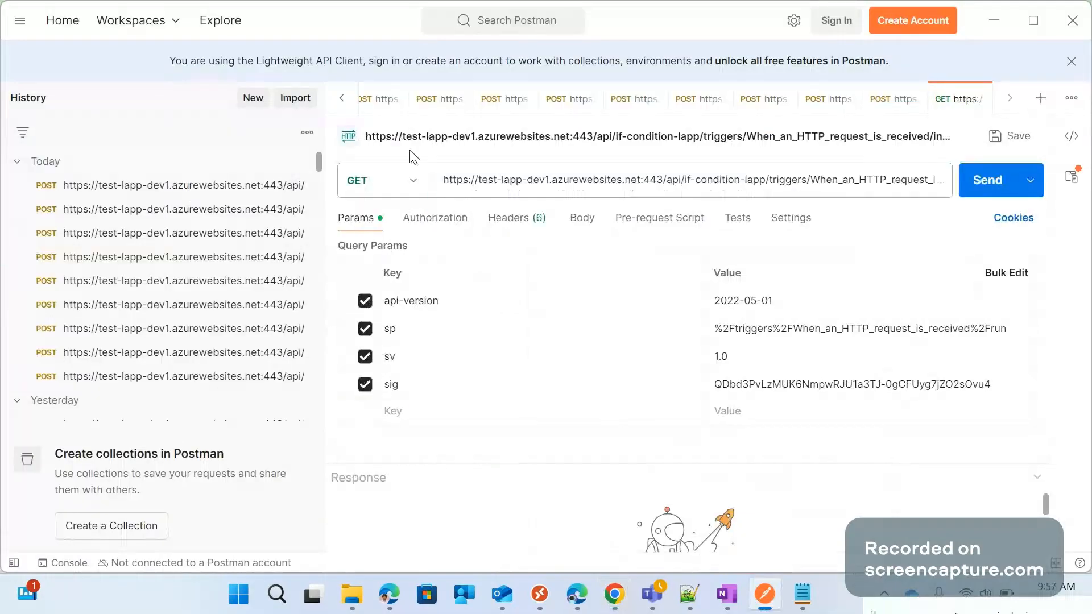
Set the new request's method to POST and its body format to raw JSON
{"action": "left_click", "coordinate": [380, 180]}
{"action": "left_click", "coordinate": [377, 254]}
{"action": "left_click", "coordinate": [581, 218]}
{"action": "left_click", "coordinate": [629, 248]}
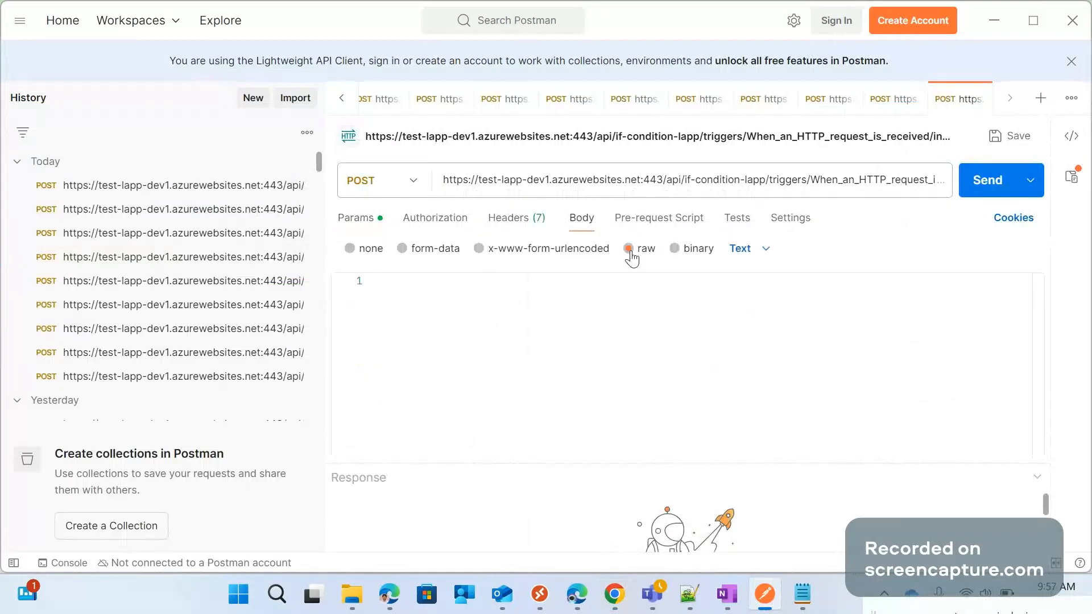
{"action": "left_click", "coordinate": [745, 249]}
{"action": "left_click", "coordinate": [755, 335]}
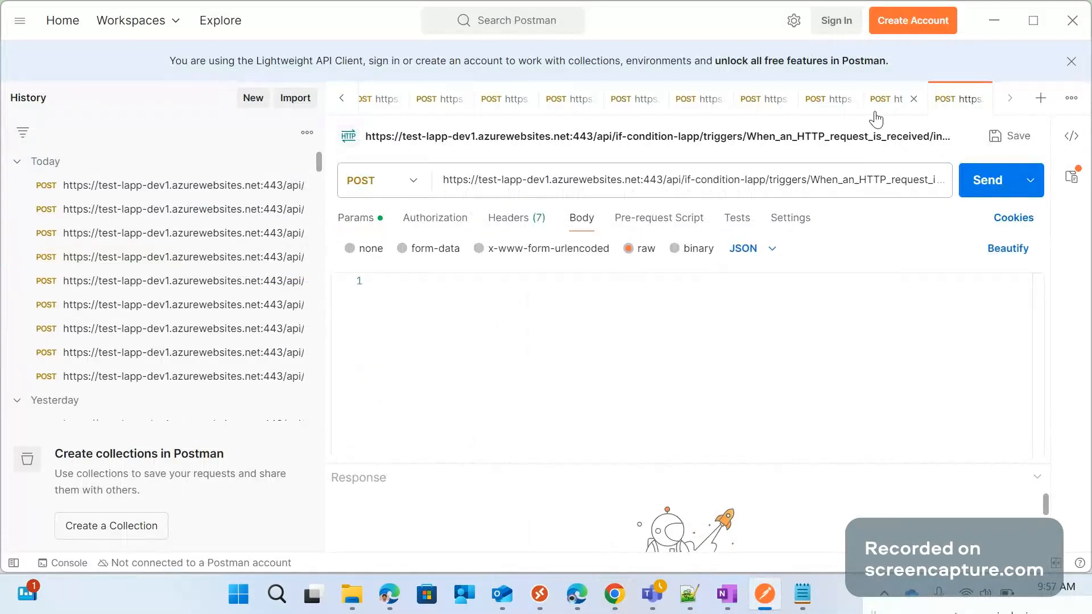
Copy the whole JSON order body from the switch-condition request into the body of the if-condition-lapp request
{"action": "left_click", "coordinate": [876, 113]}
{"action": "left_click", "coordinate": [654, 373]}
{"action": "key", "text": "ctrl+a"}
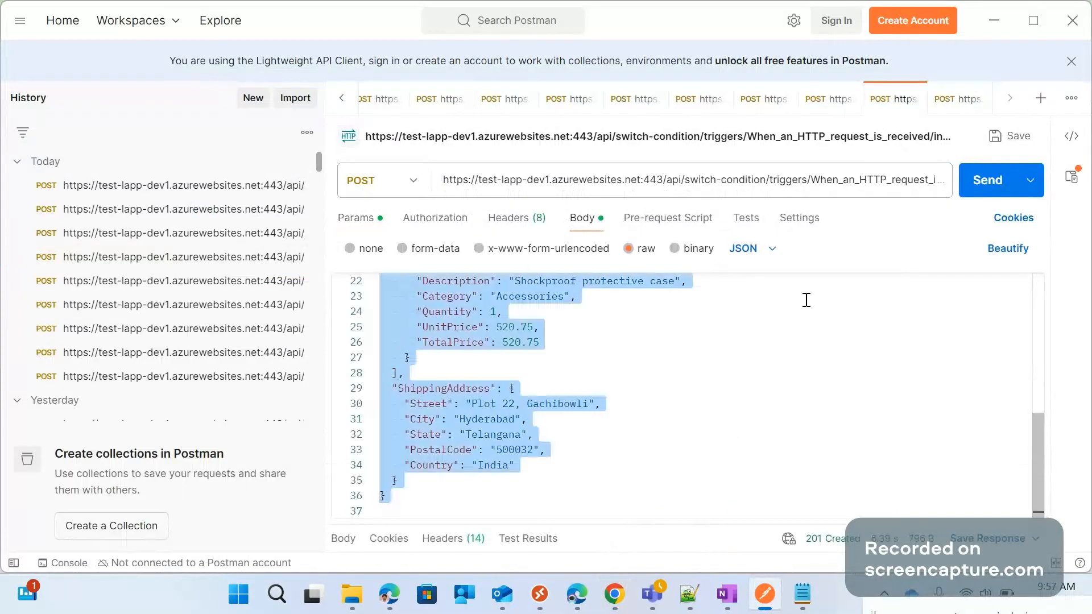
{"action": "left_click", "coordinate": [945, 107]}
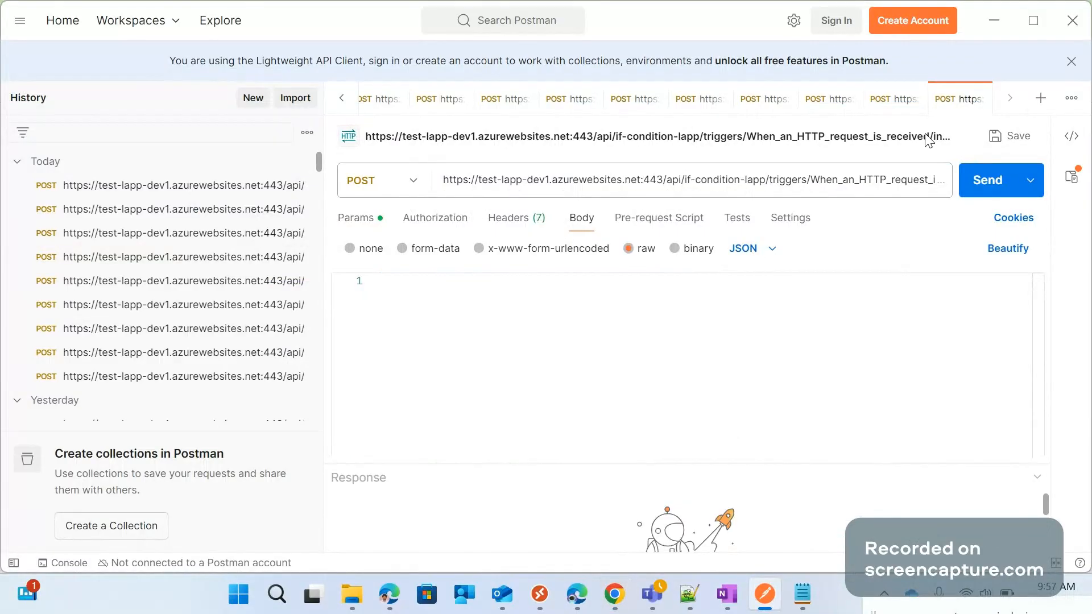
{"action": "left_click", "coordinate": [393, 280]}
{"action": "key", "text": "ctrl+v"}
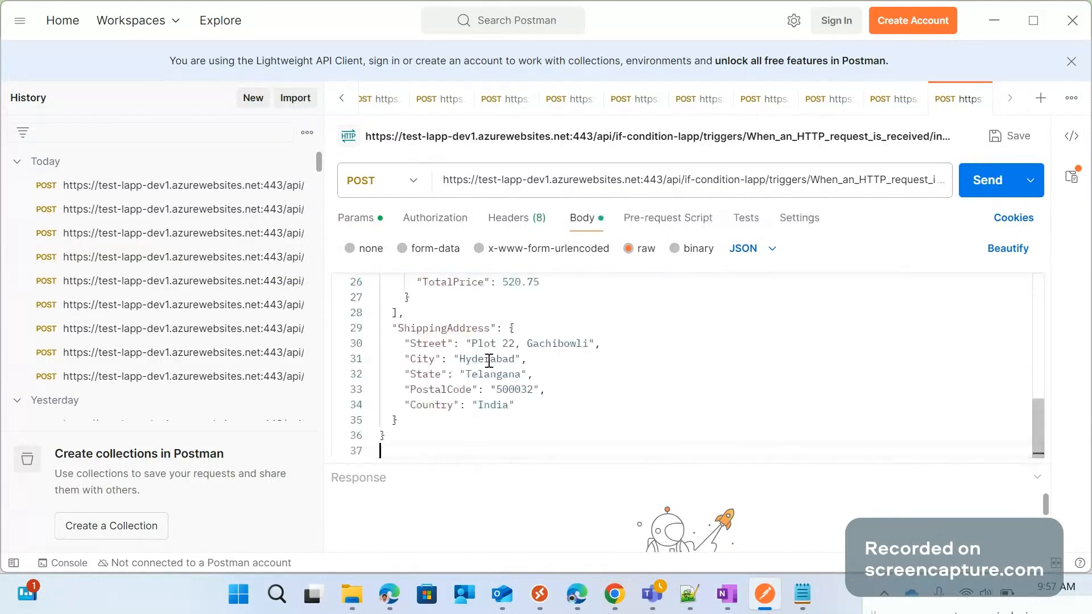
In the body's ShippingAddress, set City to Newyork and replace the locality in the Street value
{"action": "double_click", "coordinate": [488, 361]}
{"action": "type", "text": "Ne"}
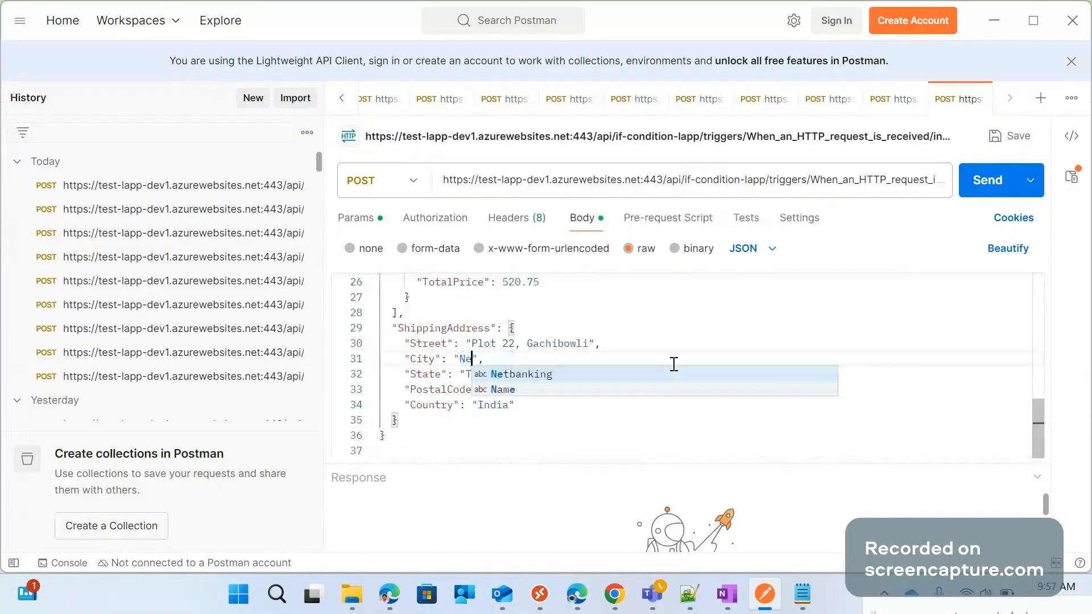
{"action": "type", "text": "wyork"}
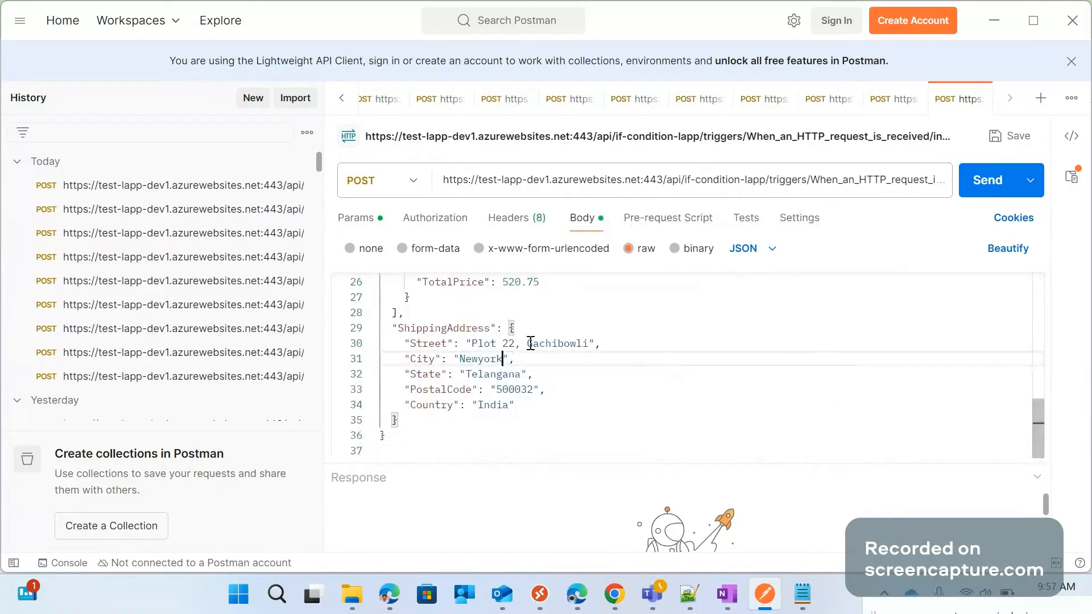
{"action": "left_click_drag", "start_coordinate": [530, 344], "coordinate": [591, 343]}
{"action": "type", "text": "W"}
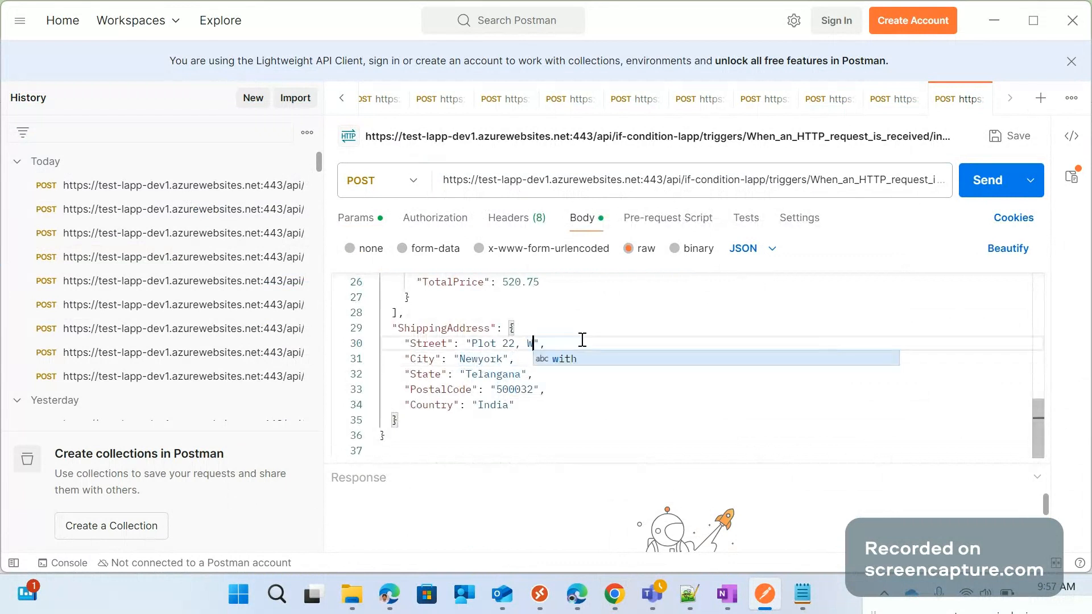
{"action": "type", "text": "est"}
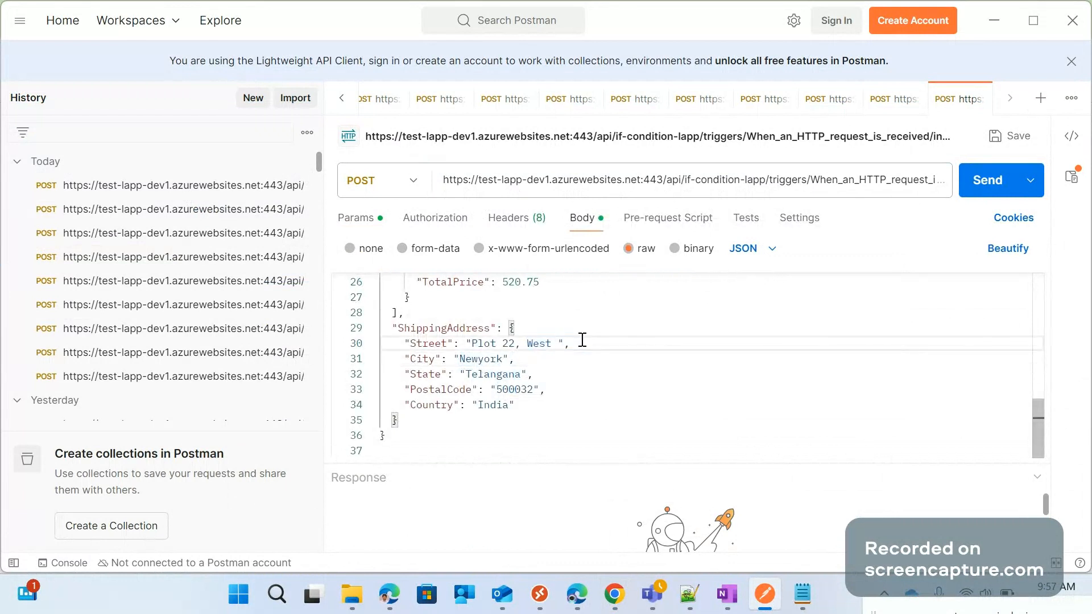
{"action": "type", "text": "Midland"}
Set the ShippingAddress State to US State and Country to USA, and enter a five-digit PostalCode
{"action": "double_click", "coordinate": [492, 374]}
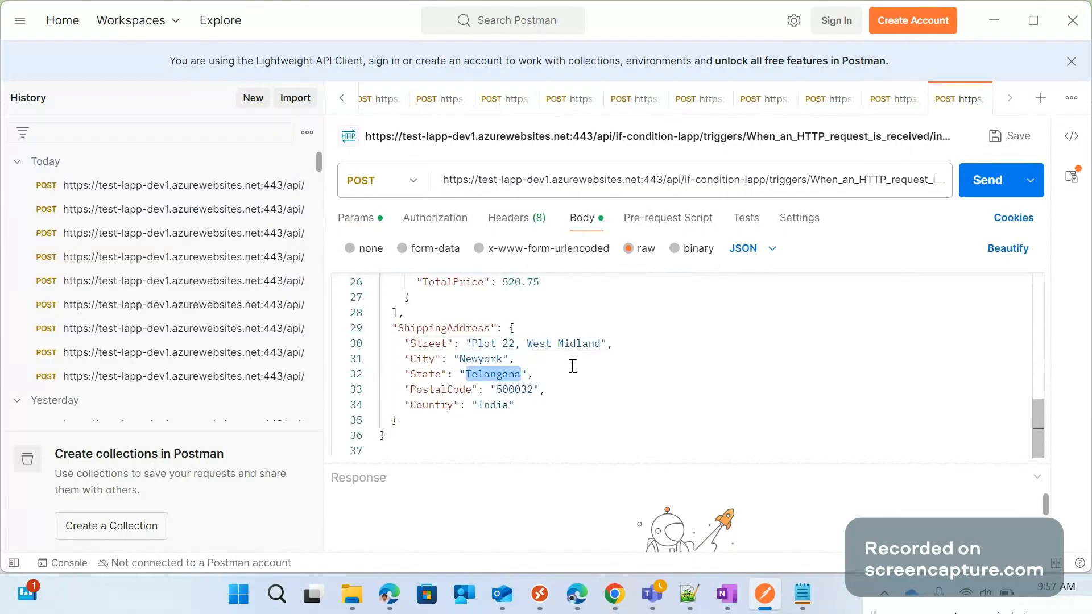
{"action": "type", "text": "US S"}
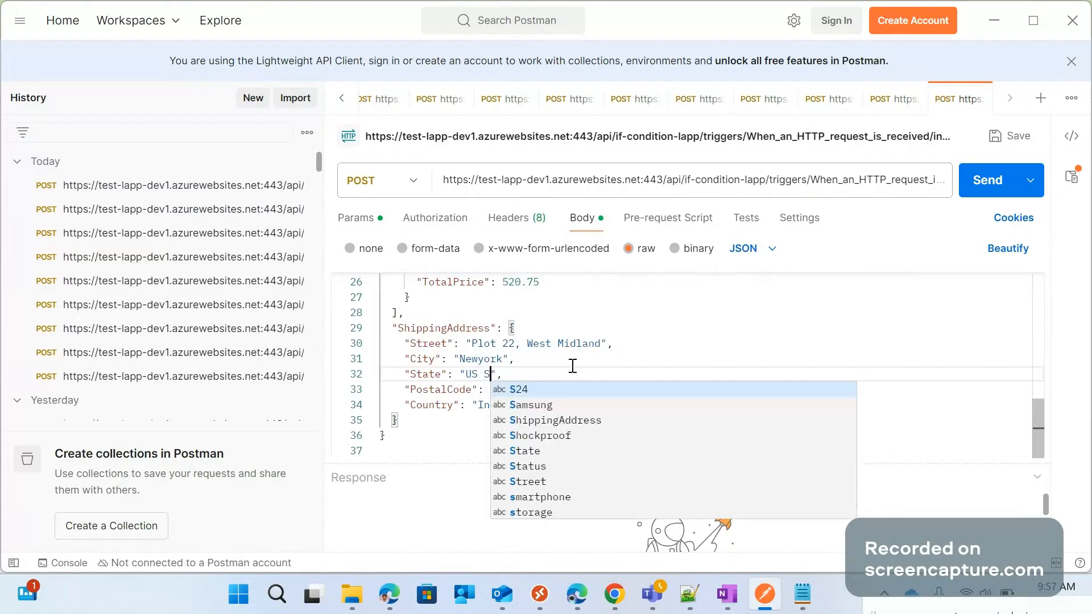
{"action": "type", "text": "tate"}
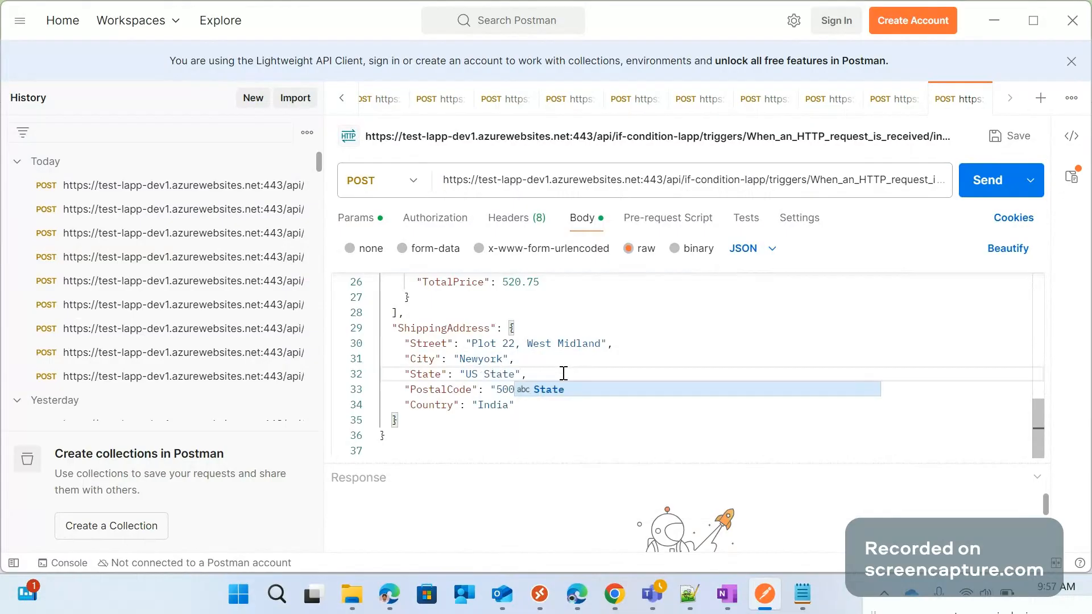
{"action": "left_click", "coordinate": [523, 389]}
{"action": "double_click", "coordinate": [523, 389]}
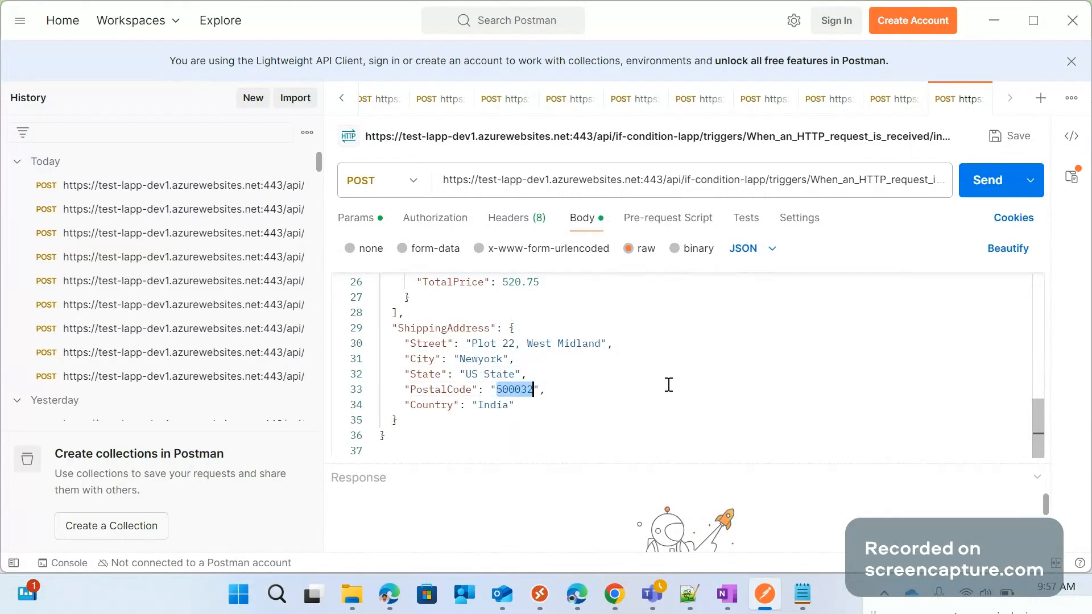
{"action": "type", "text": "32"}
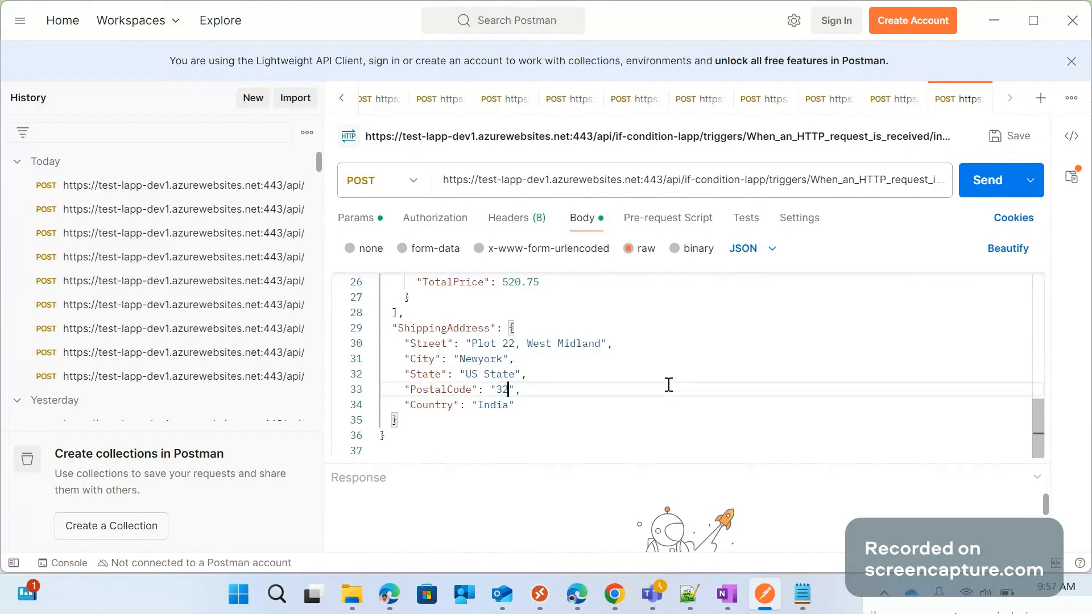
{"action": "type", "text": "112"}
{"action": "double_click", "coordinate": [485, 405]}
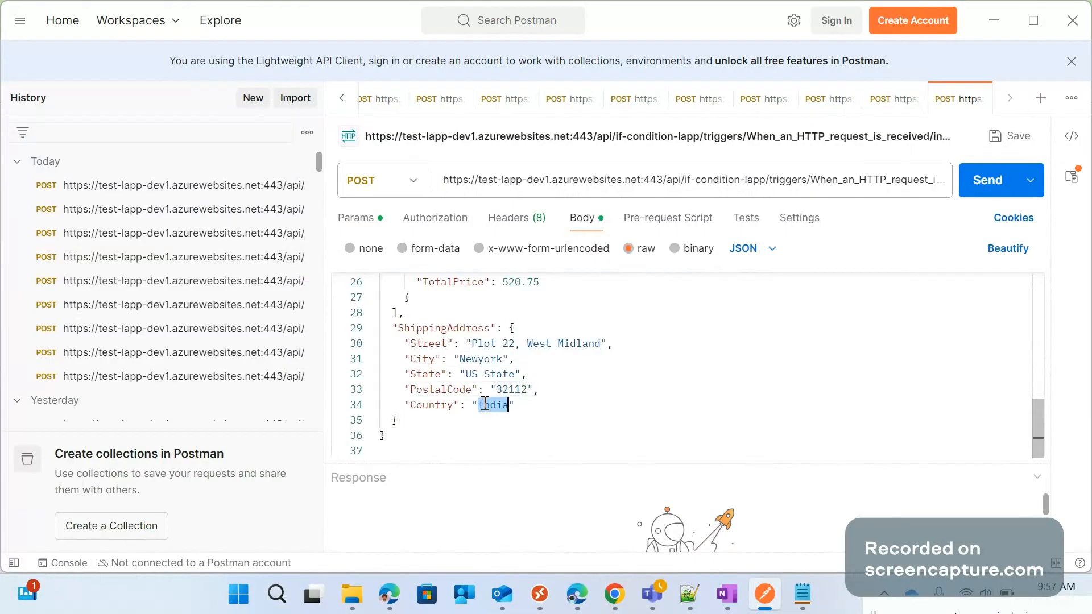
{"action": "type", "text": "USA"}
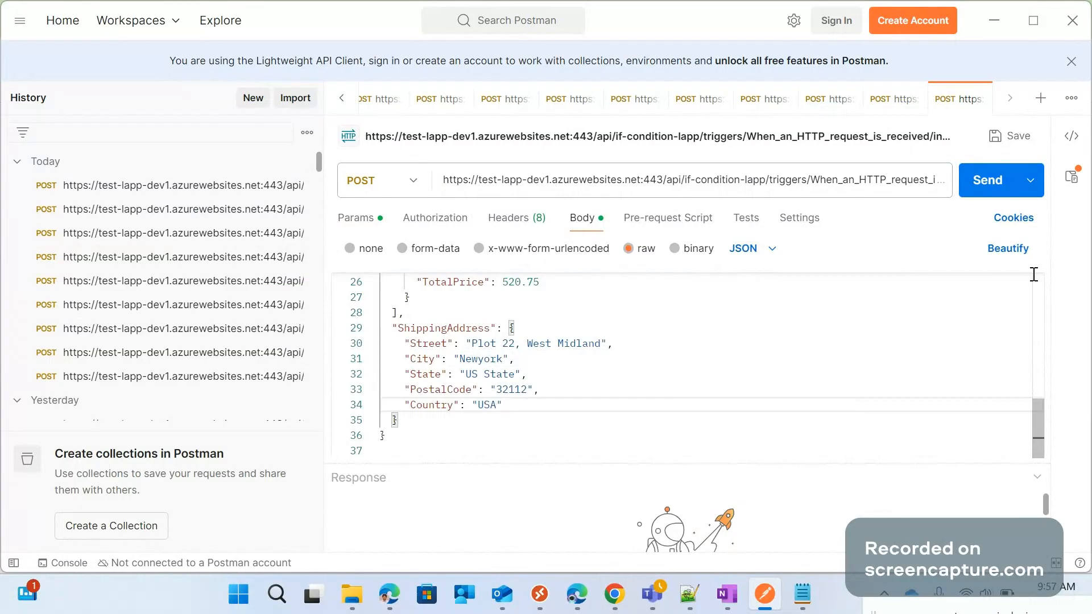
Send the POST request with the Newyork address and enlarge the response area to read its status and body
{"action": "left_click", "coordinate": [988, 181]}
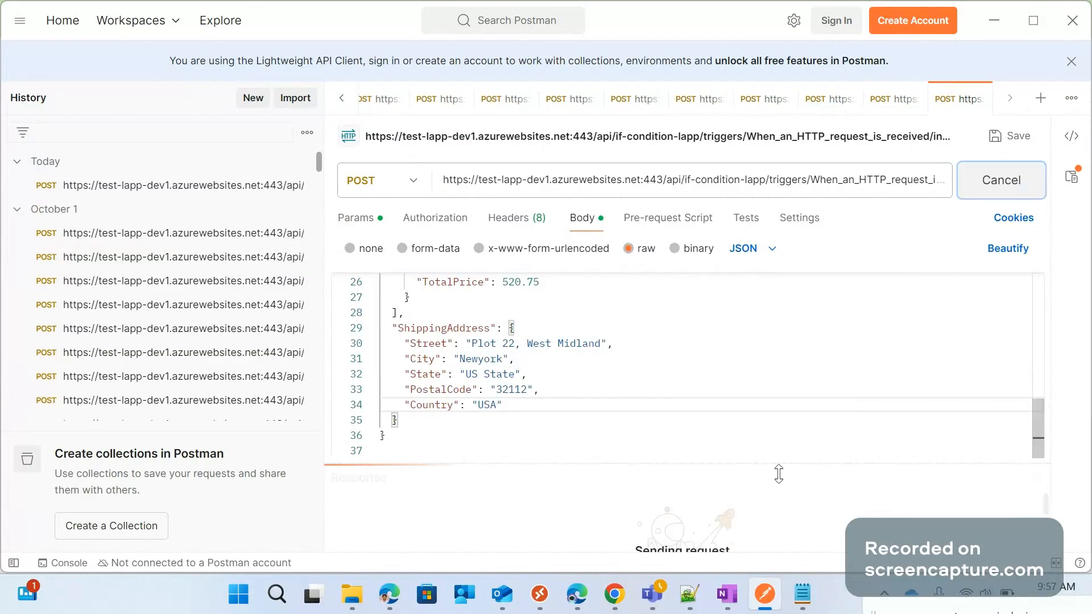
{"action": "left_click_drag", "start_coordinate": [775, 461], "coordinate": [763, 339]}
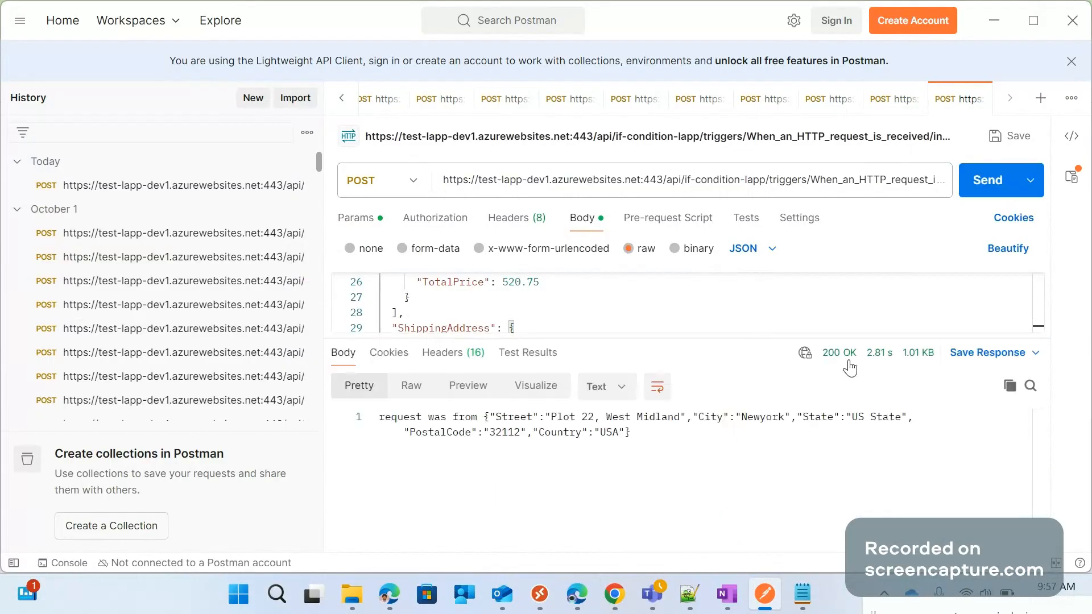
{"action": "mouse_move", "coordinate": [851, 368]}
Change the ShippingAddress City to Hyderabad, State to TG and Country to India in the request body
{"action": "left_click_drag", "start_coordinate": [697, 339], "coordinate": [666, 468]}
{"action": "double_click", "coordinate": [480, 362]}
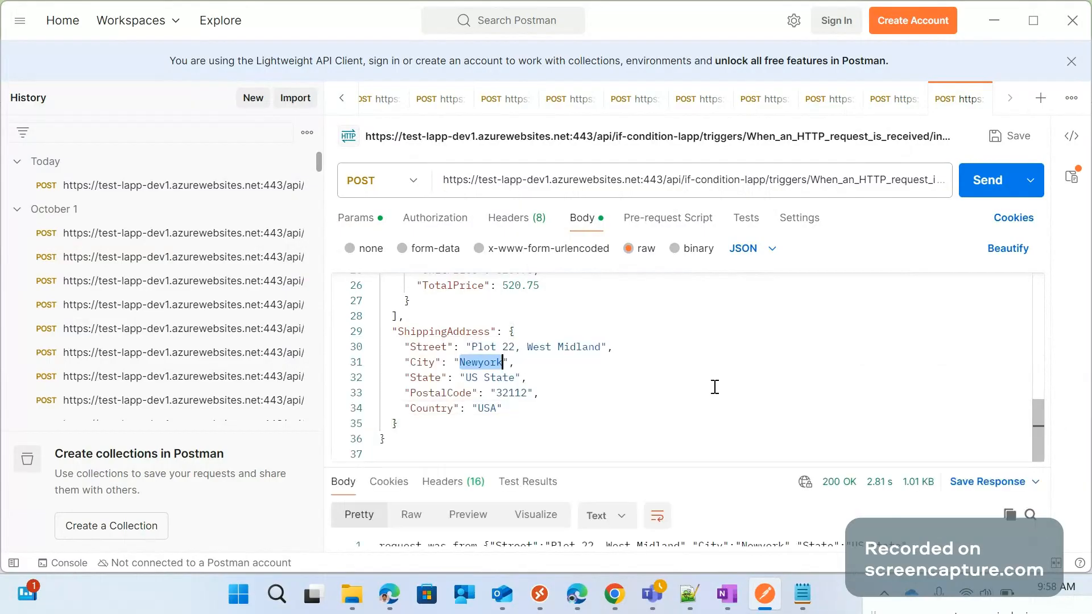
{"action": "type", "text": "Hyder"}
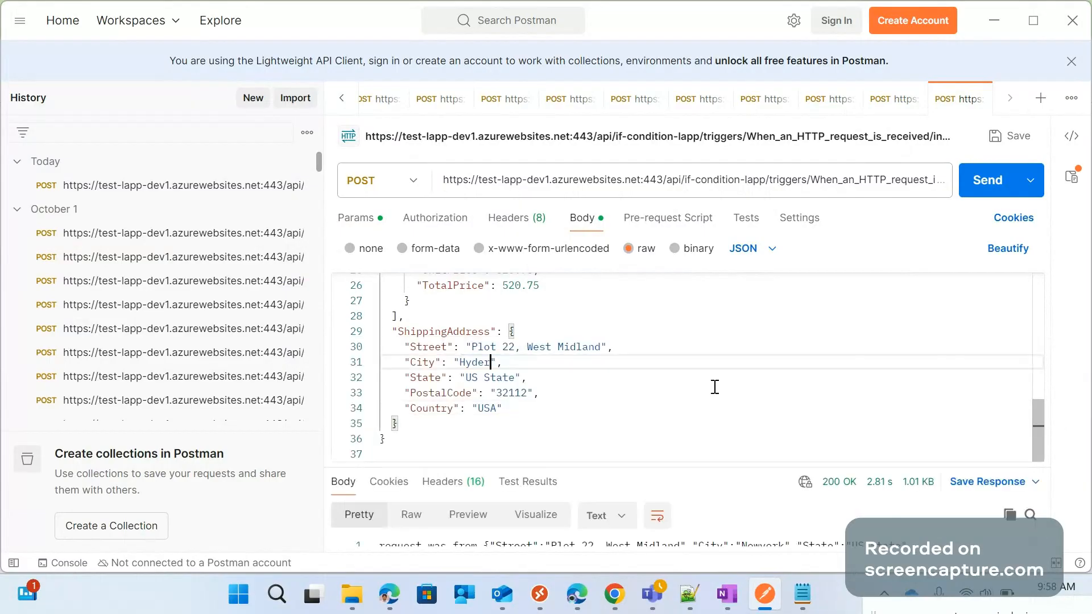
{"action": "type", "text": "abad"}
{"action": "left_click_drag", "start_coordinate": [466, 377], "coordinate": [515, 377]}
{"action": "type", "text": "TG"}
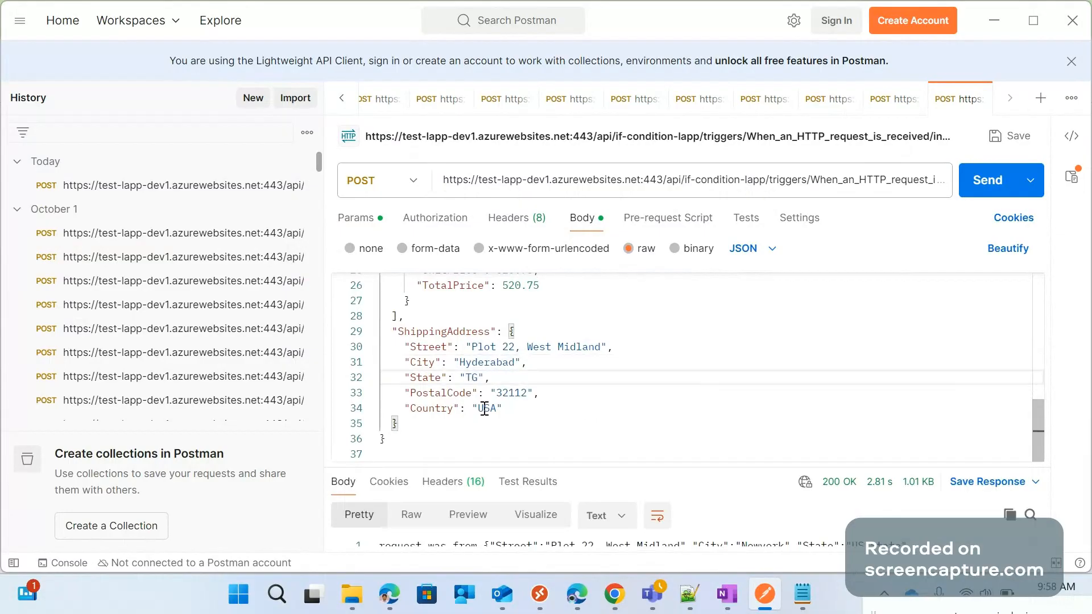
{"action": "double_click", "coordinate": [485, 408]}
{"action": "key", "text": "BackSpace"}
{"action": "type", "text": "India"}
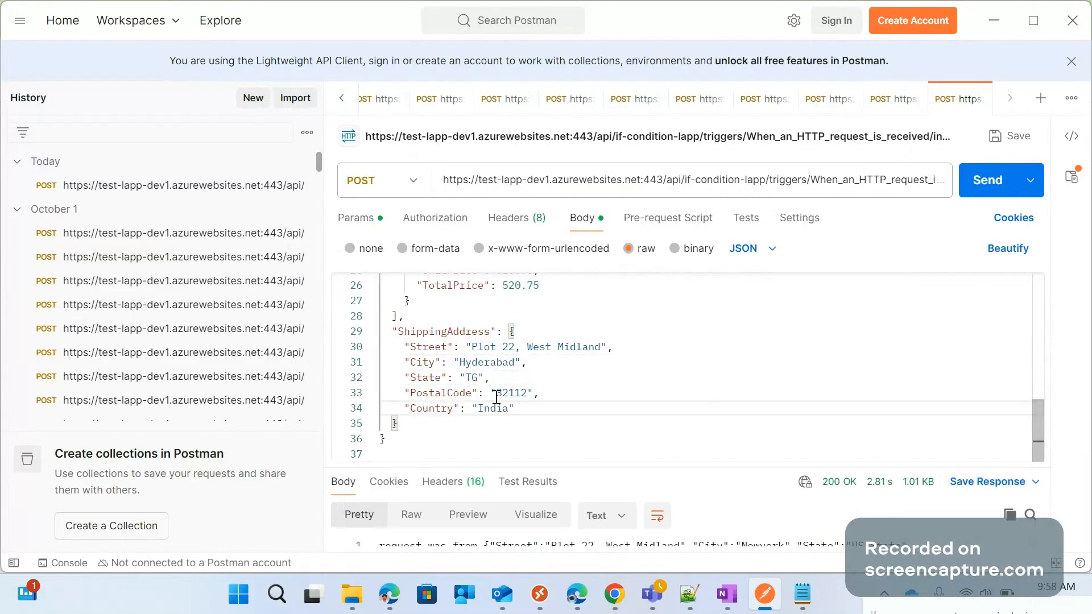
{"action": "left_click", "coordinate": [660, 346]}
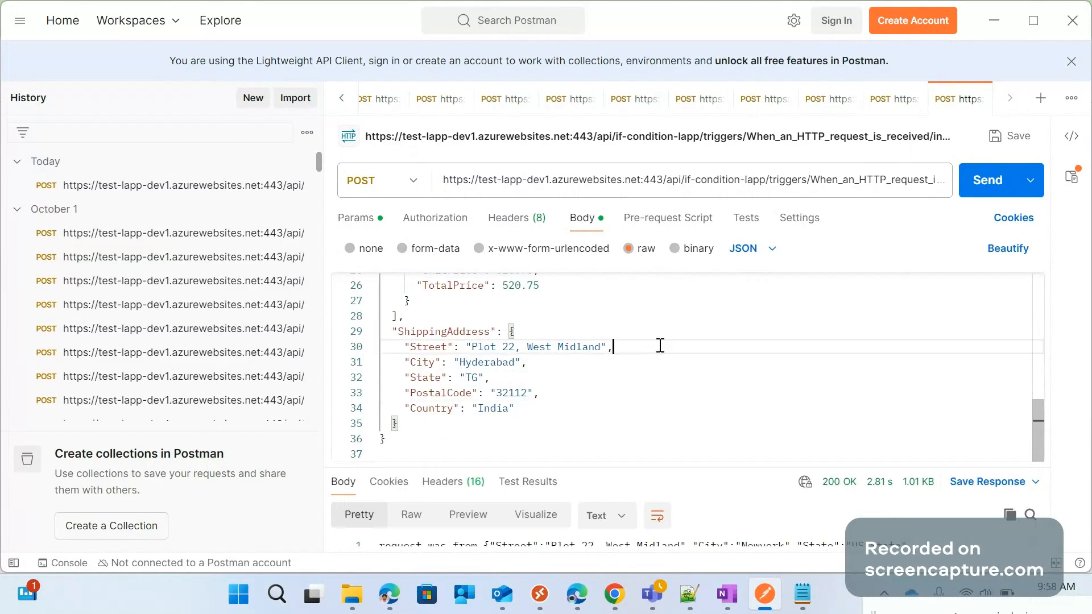
Send the request with the Hyderabad address and enlarge the response area to read its status and body
{"action": "left_click", "coordinate": [990, 198]}
{"action": "left_click", "coordinate": [705, 460]}
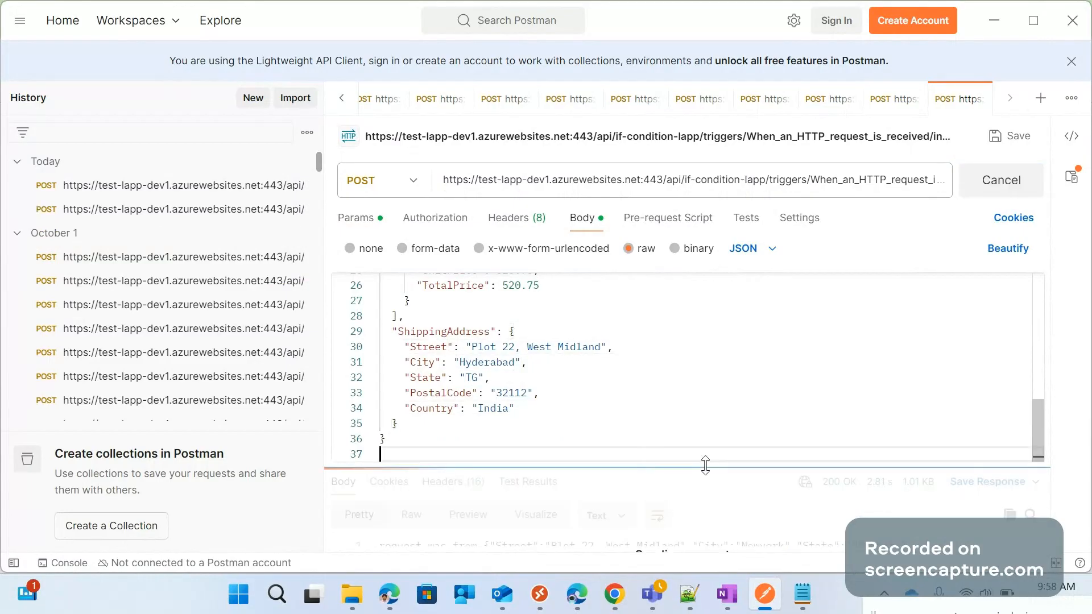
{"action": "left_click_drag", "start_coordinate": [706, 466], "coordinate": [706, 362]}
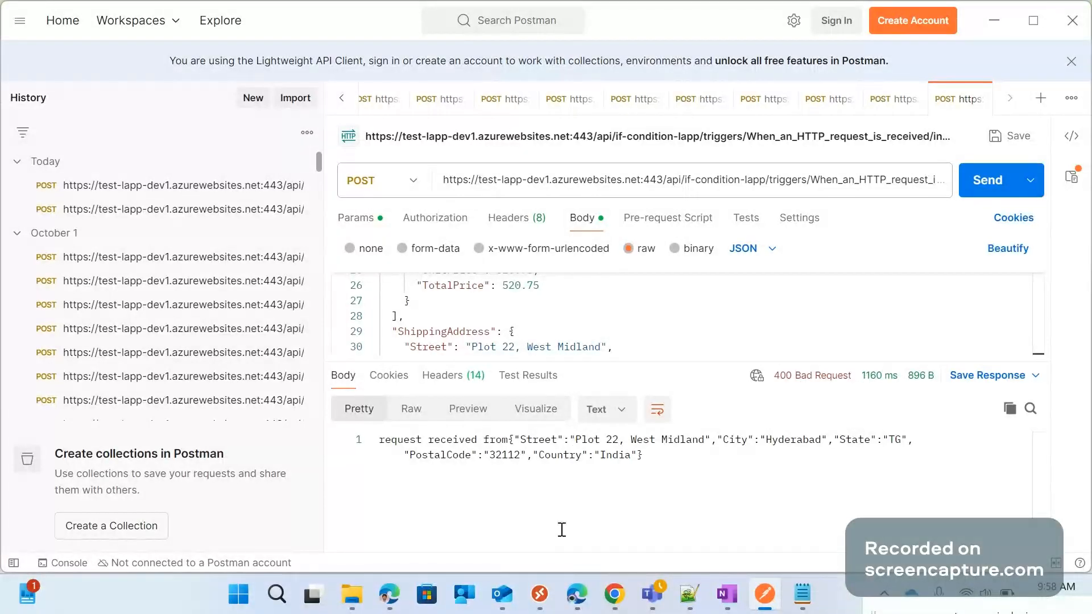
{"action": "mouse_move", "coordinate": [580, 577]}
{"action": "left_click", "coordinate": [878, 471]}
Switch to the Azure portal in Chrome and open the 9:57:56 AM run from the if-condition-lapp run history
{"action": "mouse_move", "coordinate": [614, 594]}
{"action": "left_click", "coordinate": [618, 453]}
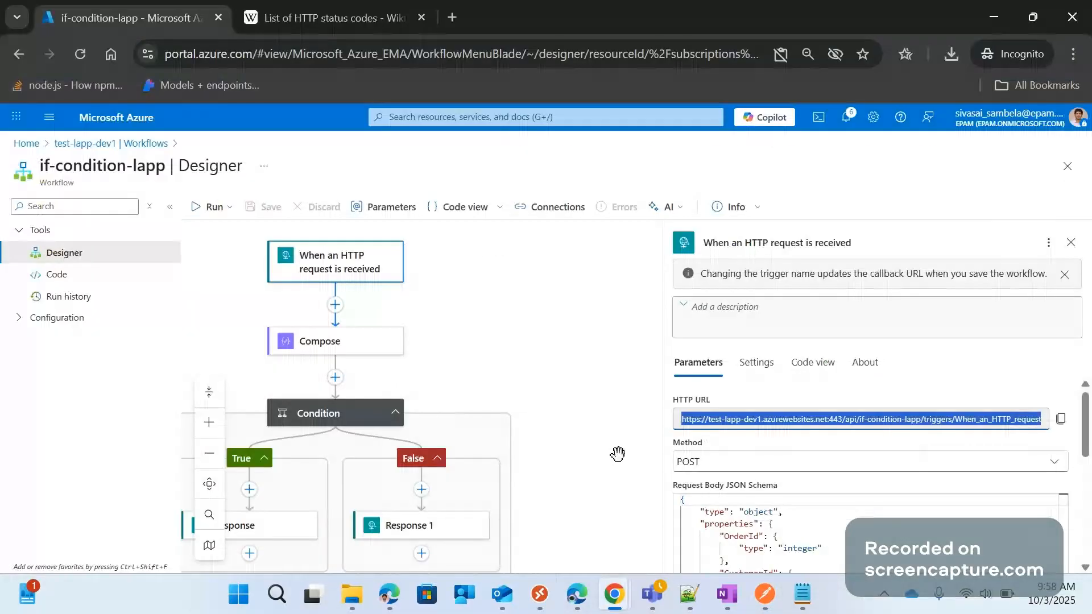
{"action": "left_click", "coordinate": [83, 301]}
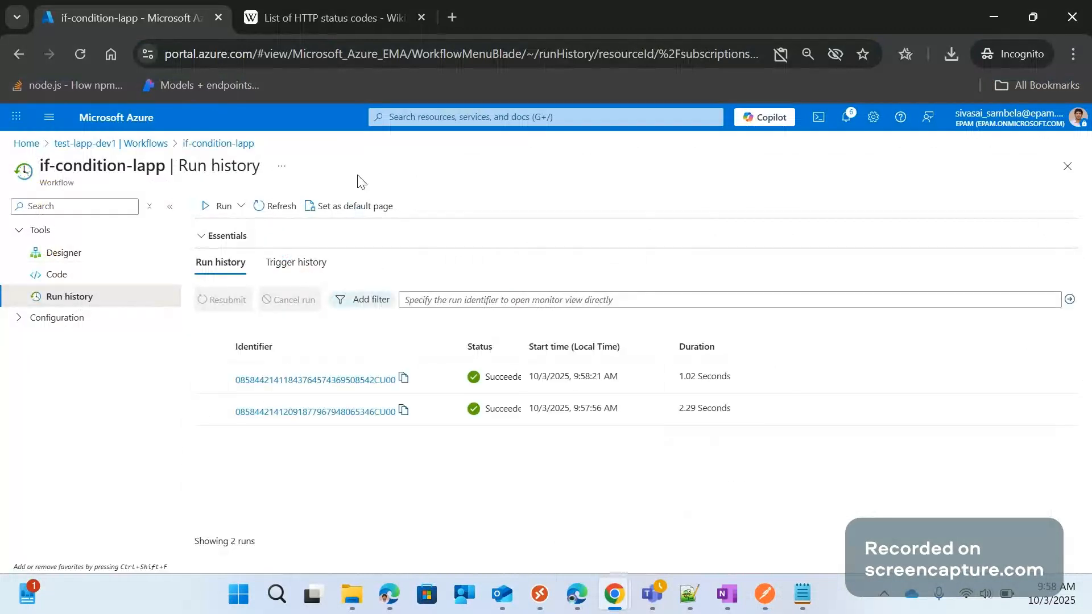
{"action": "left_click", "coordinate": [344, 408]}
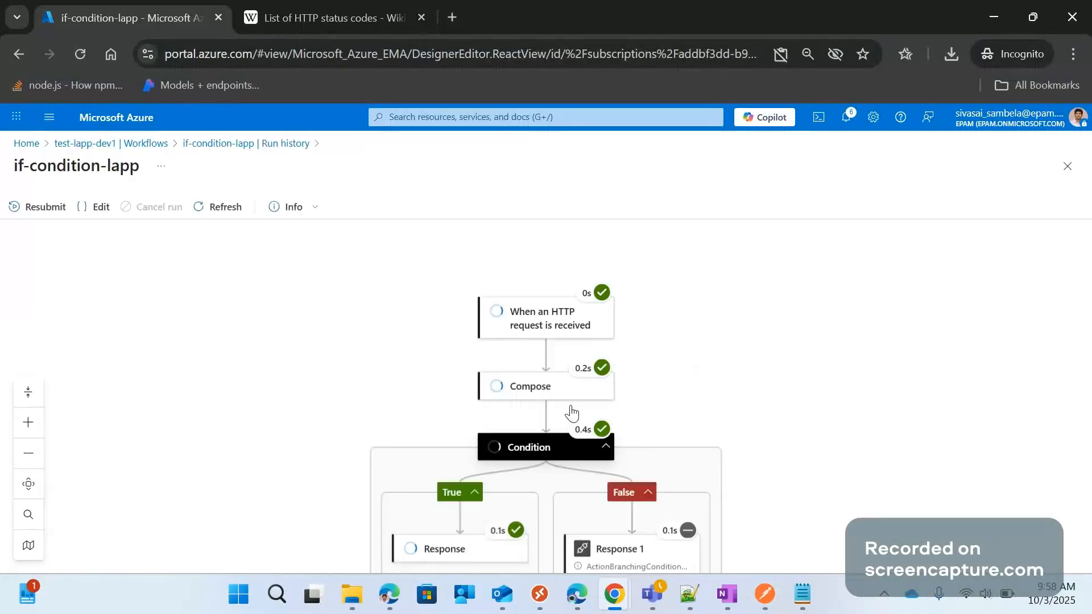
Inspect this run's trigger, the City in the Compose inputs, and the True branch's Response action
{"action": "scroll", "coordinate": [773, 400], "scroll_direction": "down", "scroll_amount": 2}
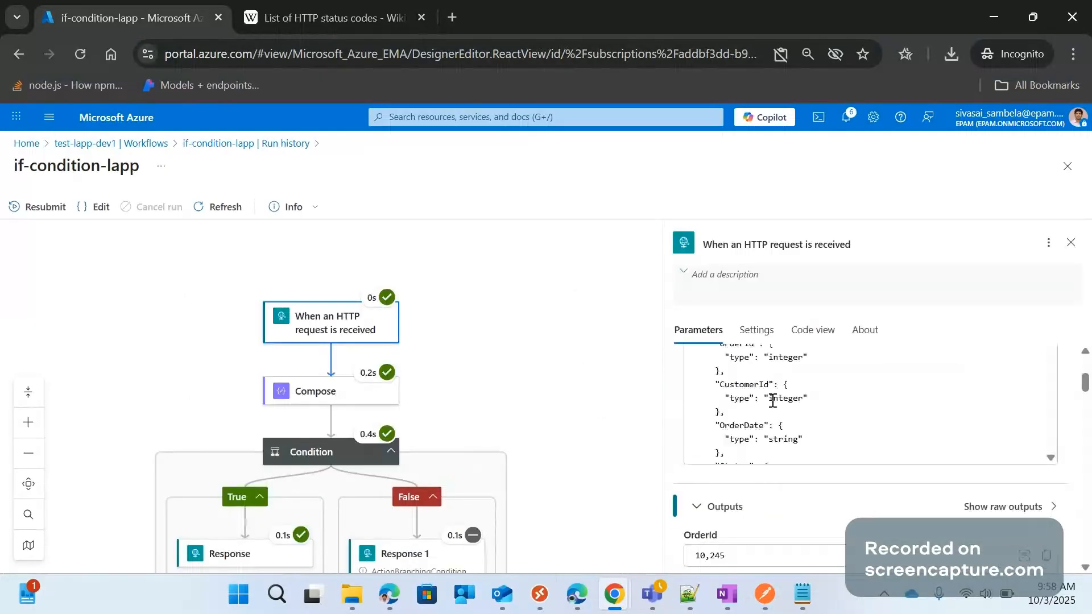
{"action": "scroll", "coordinate": [773, 400], "scroll_direction": "up", "scroll_amount": 1}
{"action": "left_click", "coordinate": [270, 407]}
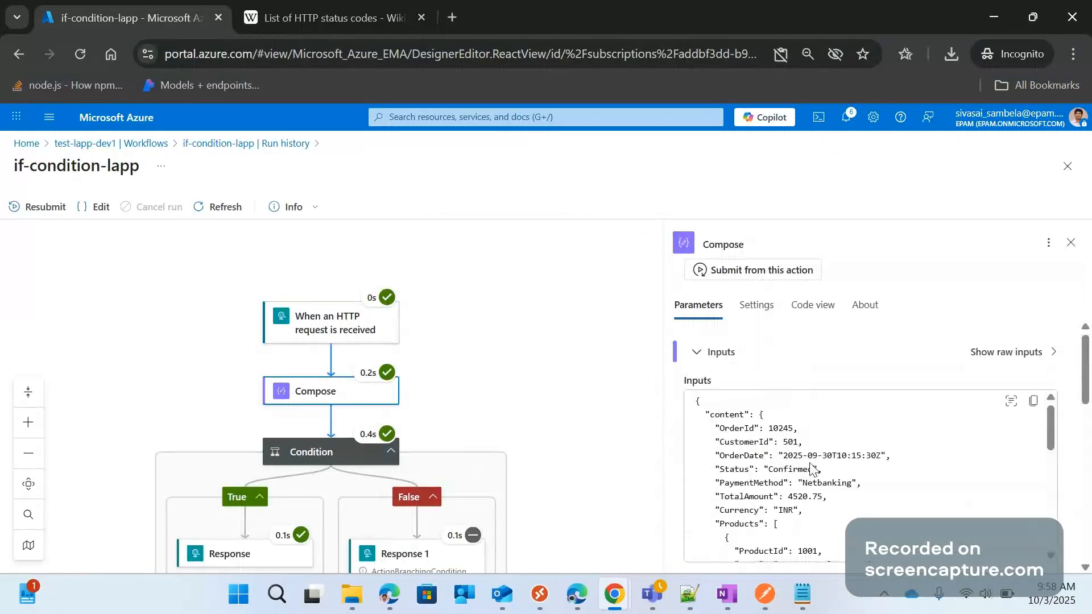
{"action": "scroll", "coordinate": [819, 470], "scroll_direction": "down", "scroll_amount": 5}
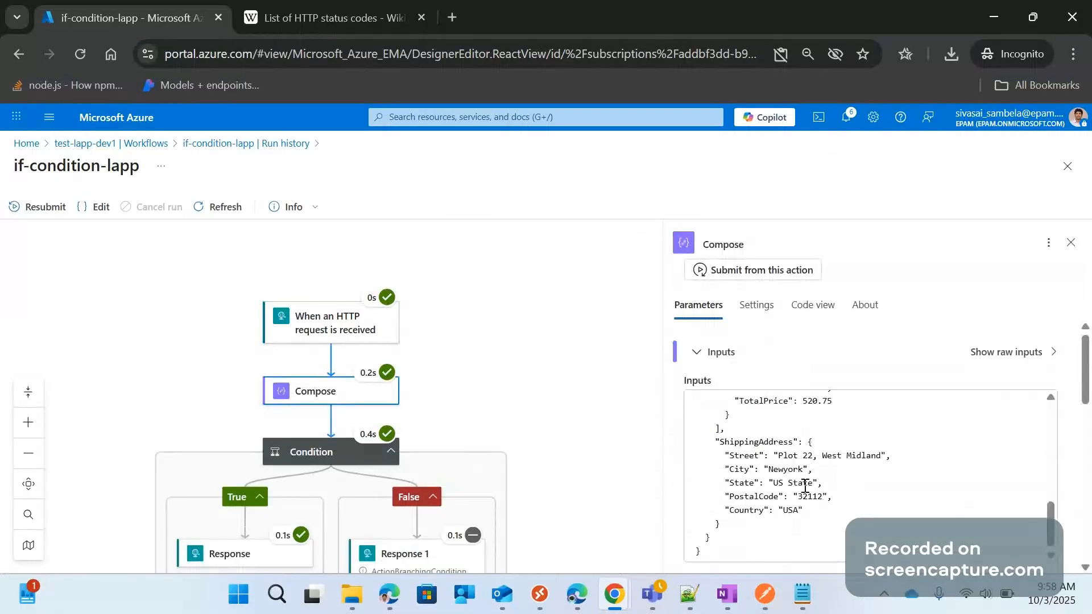
{"action": "double_click", "coordinate": [785, 470]}
{"action": "scroll", "coordinate": [322, 288], "scroll_direction": "down", "scroll_amount": 3}
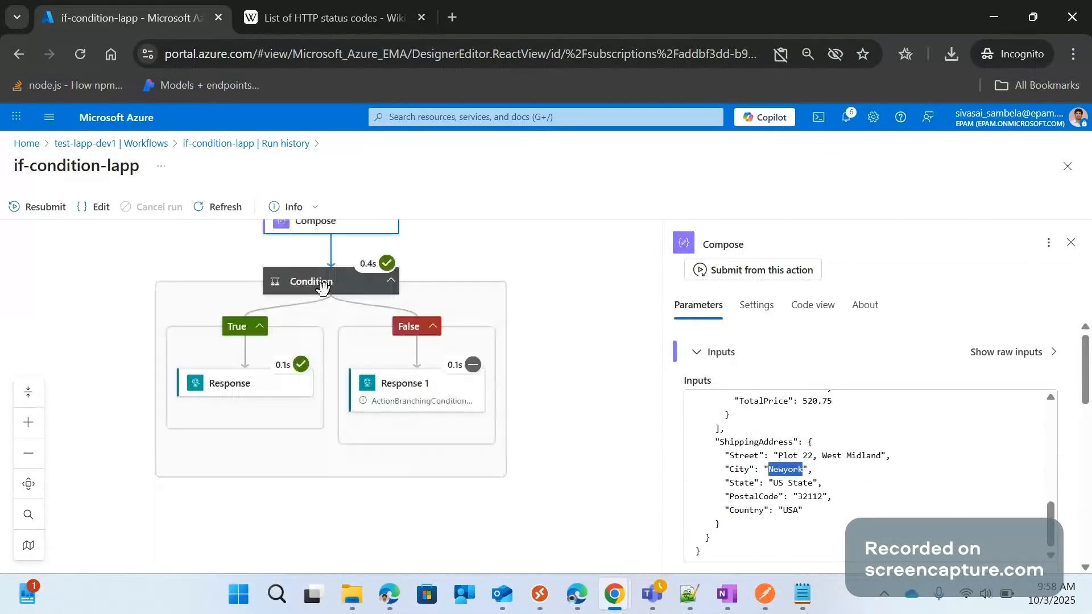
{"action": "left_click", "coordinate": [230, 397]}
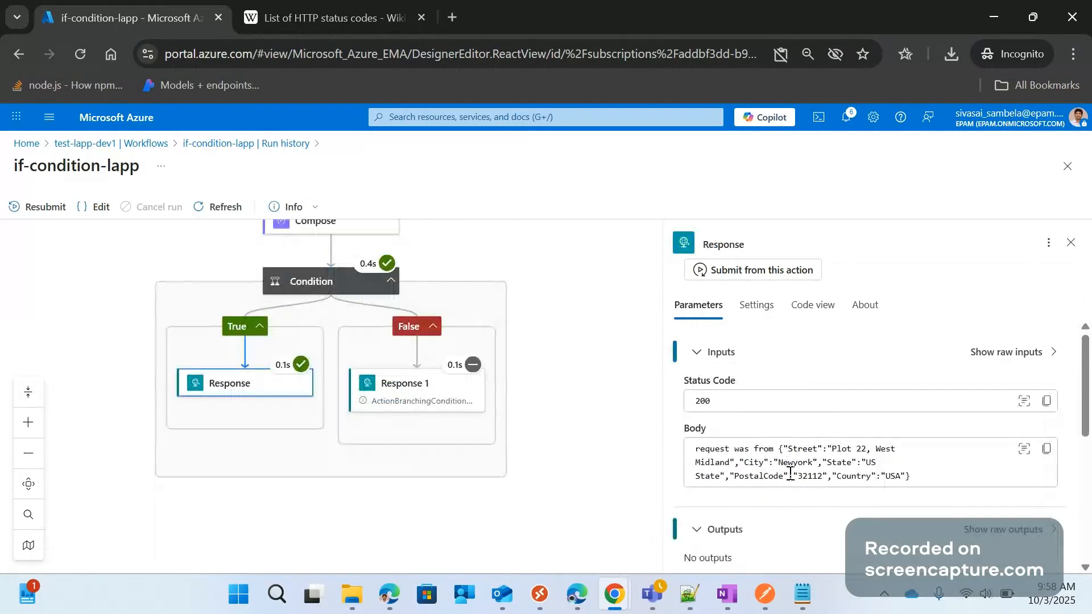
Return to the run history, open the 9:58:21 AM run and inspect the False branch's Response 1 action
{"action": "left_click", "coordinate": [255, 144]}
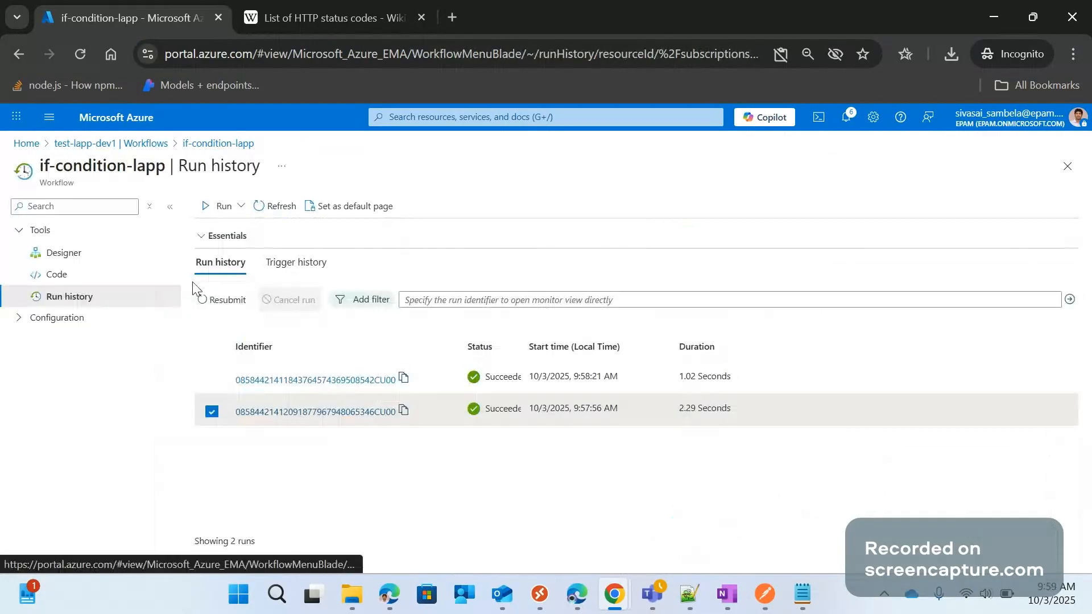
{"action": "left_click", "coordinate": [347, 380]}
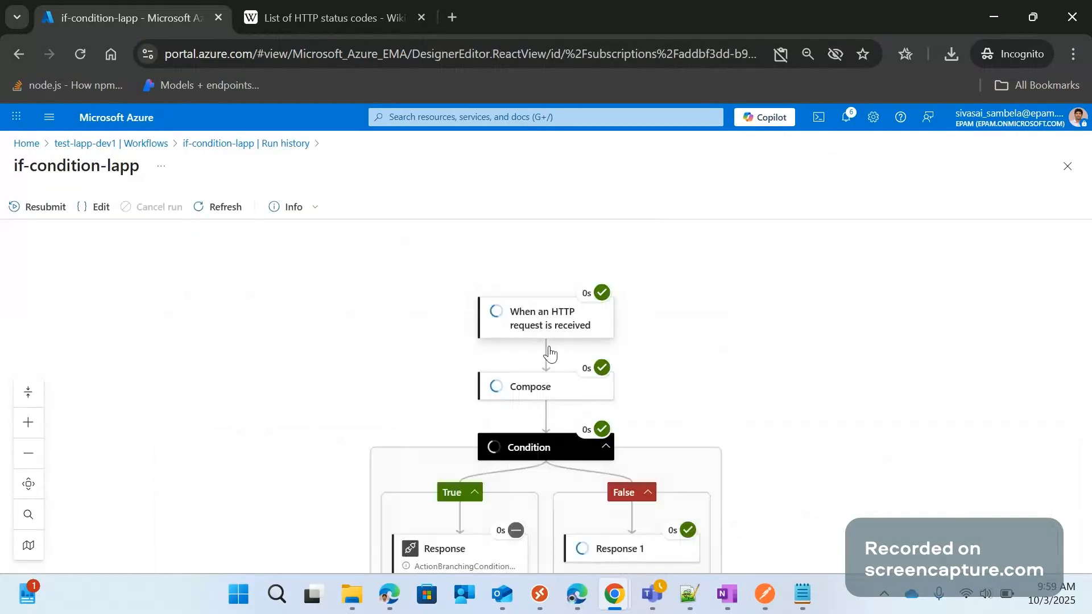
{"action": "scroll", "coordinate": [549, 354], "scroll_direction": "down", "scroll_amount": 3}
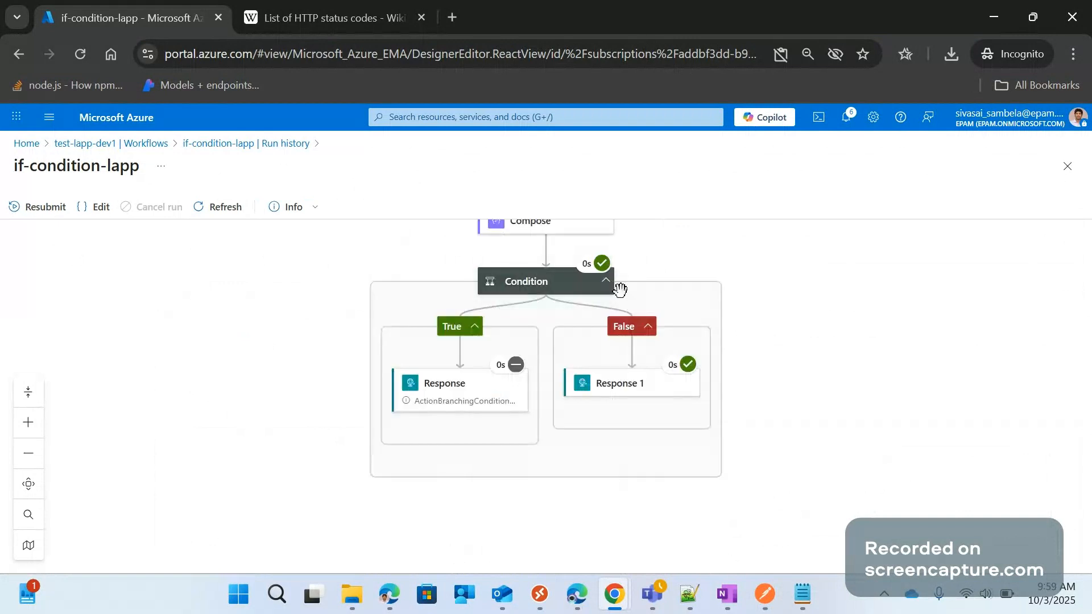
{"action": "left_click", "coordinate": [655, 385]}
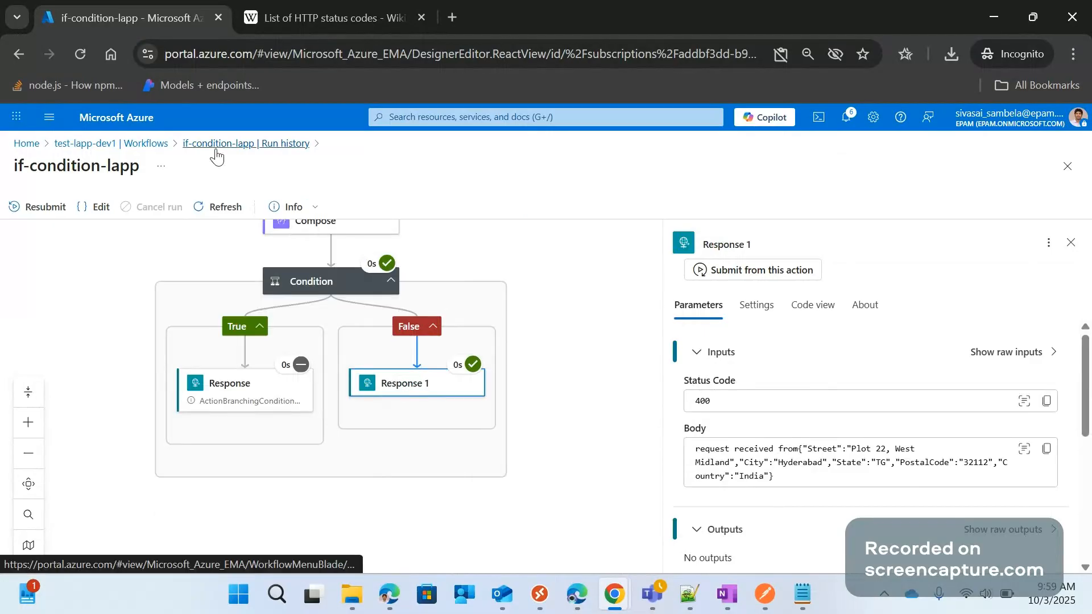
Go back to the test-lapp-dev1 workflow list and reopen if-condition-lapp in the designer to review its layout
{"action": "left_click", "coordinate": [138, 149]}
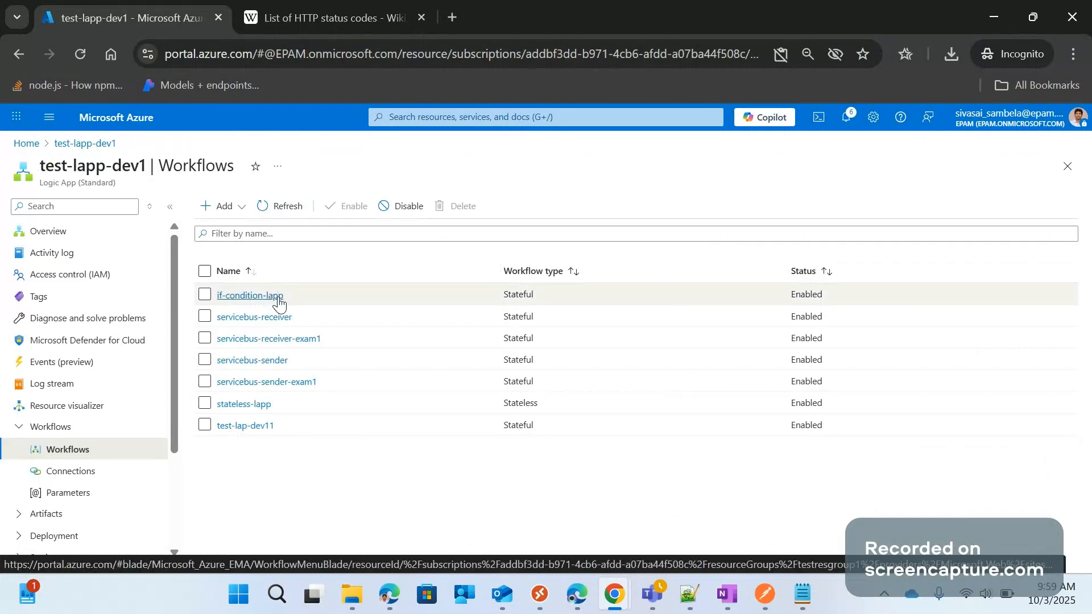
{"action": "left_click", "coordinate": [259, 301]}
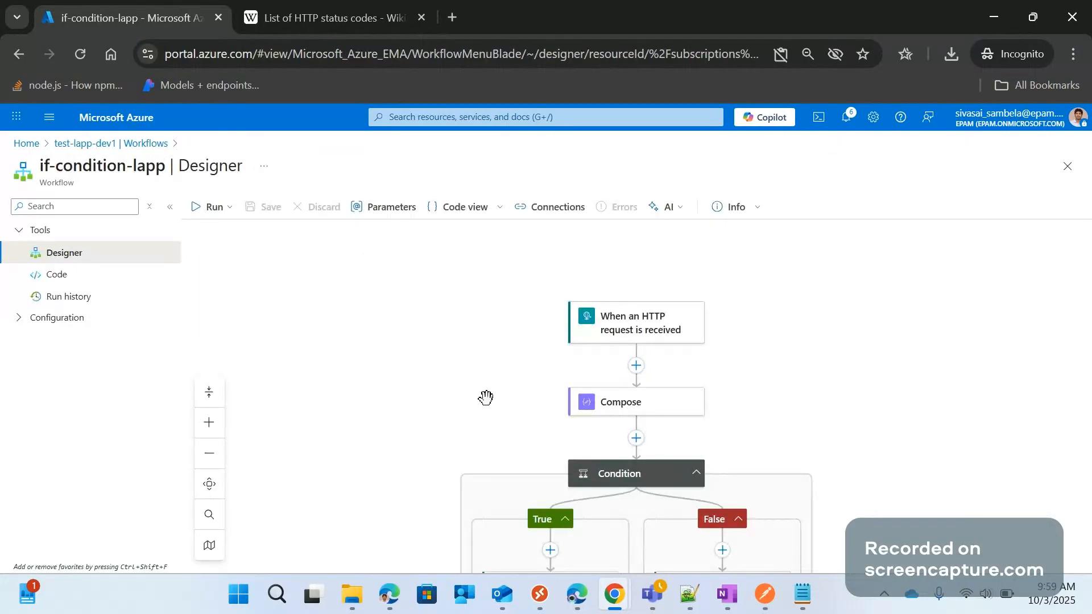
{"action": "scroll", "coordinate": [486, 398], "scroll_direction": "down", "scroll_amount": 1}
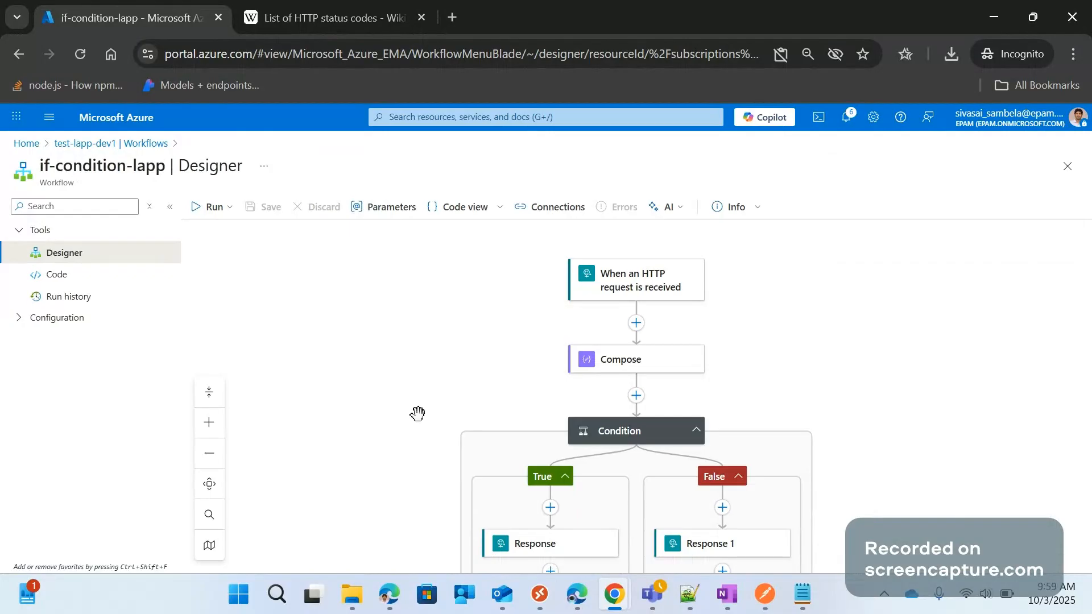
{"action": "mouse_move", "coordinate": [615, 594]}
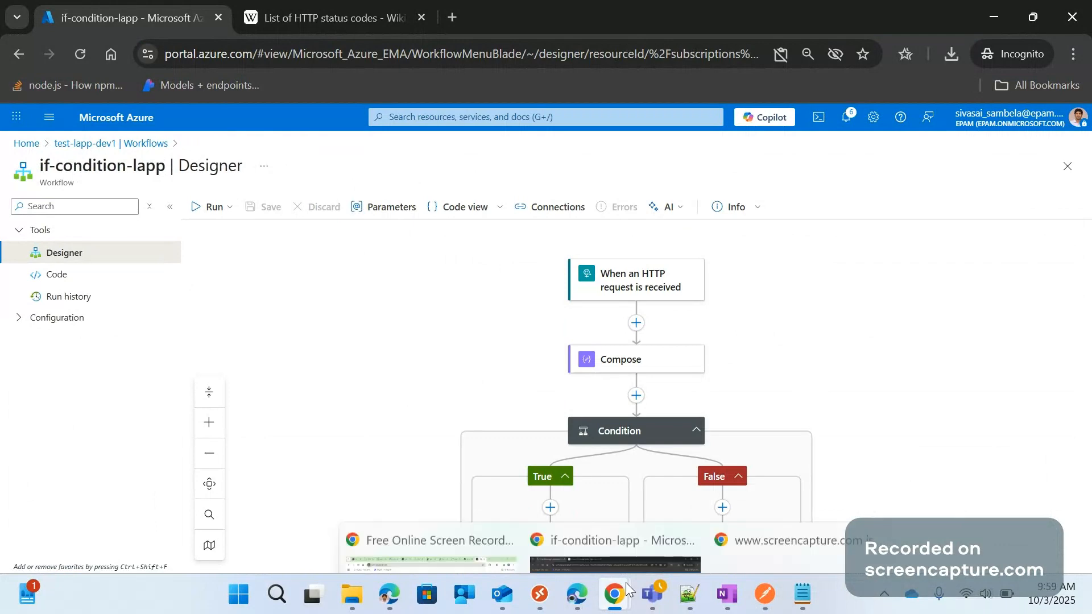